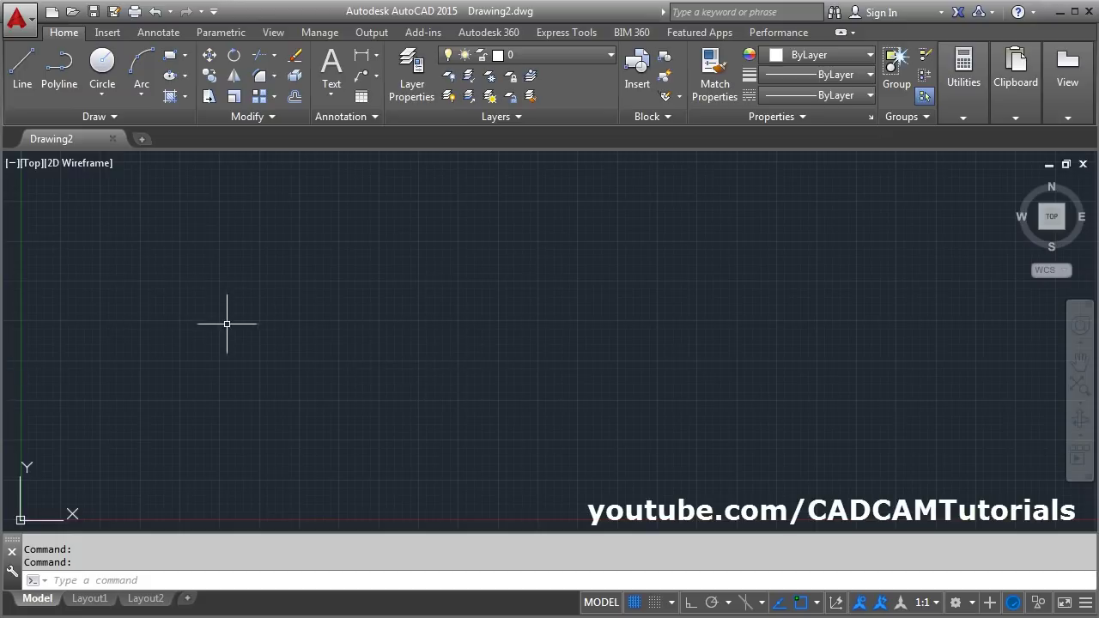
Step: Consult the bearing block reference image and set the model space limits from 0,0 to 500,500
key("alt+Tab")
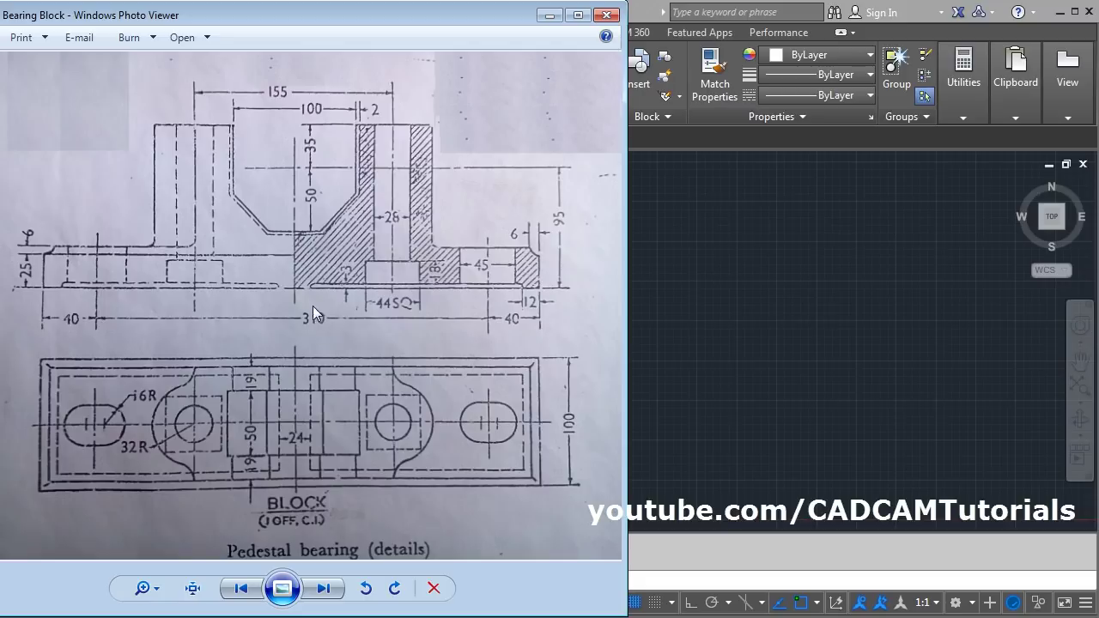
left_click(716, 311)
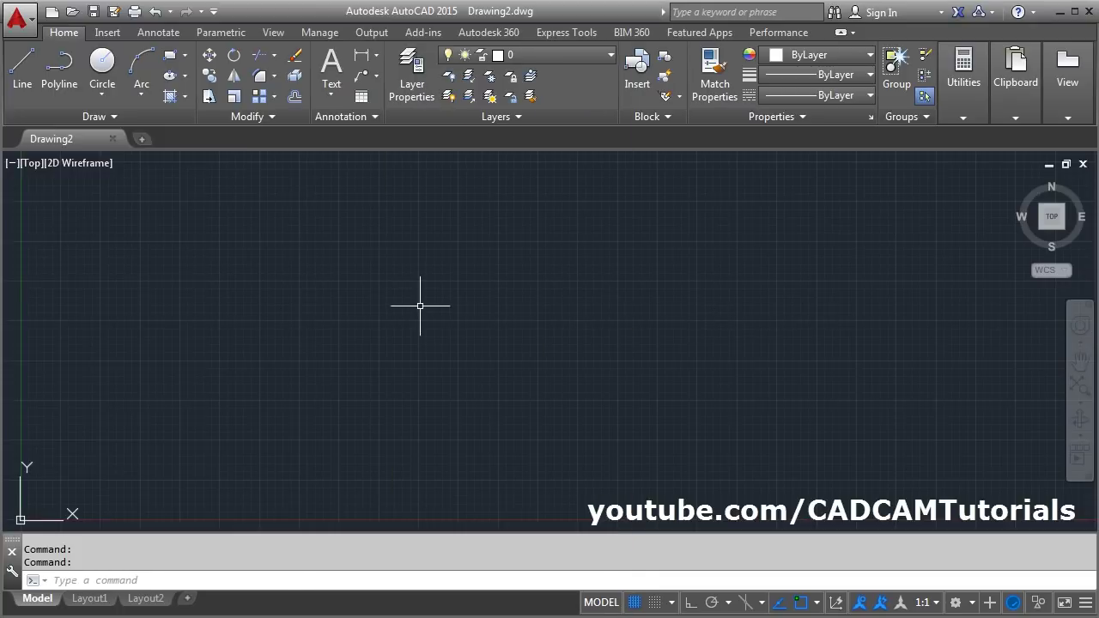
type("limi")
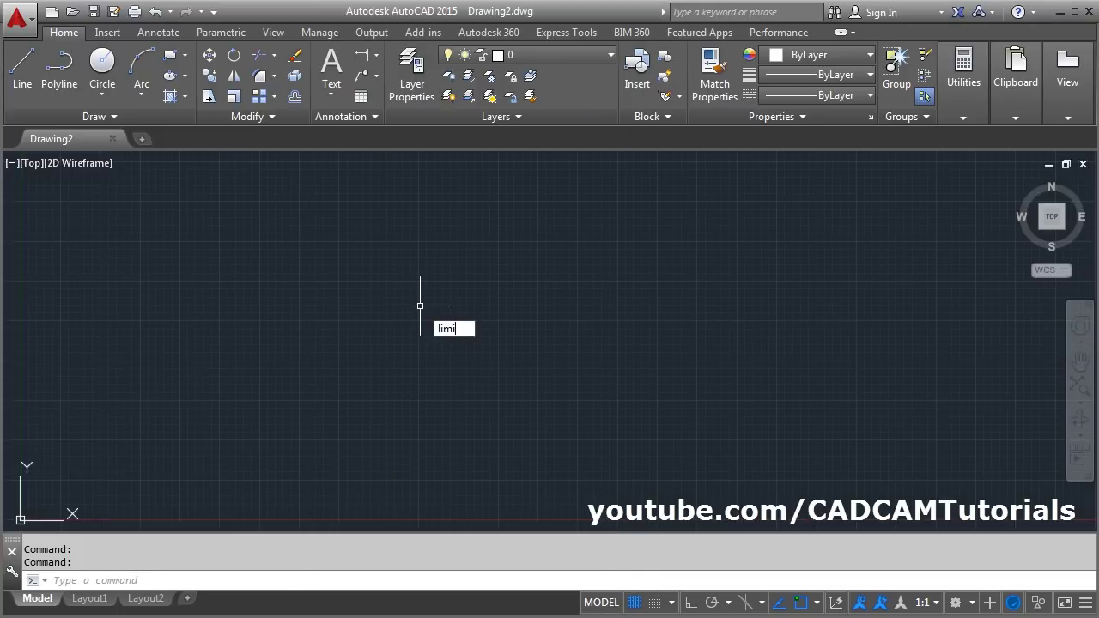
key("Return")
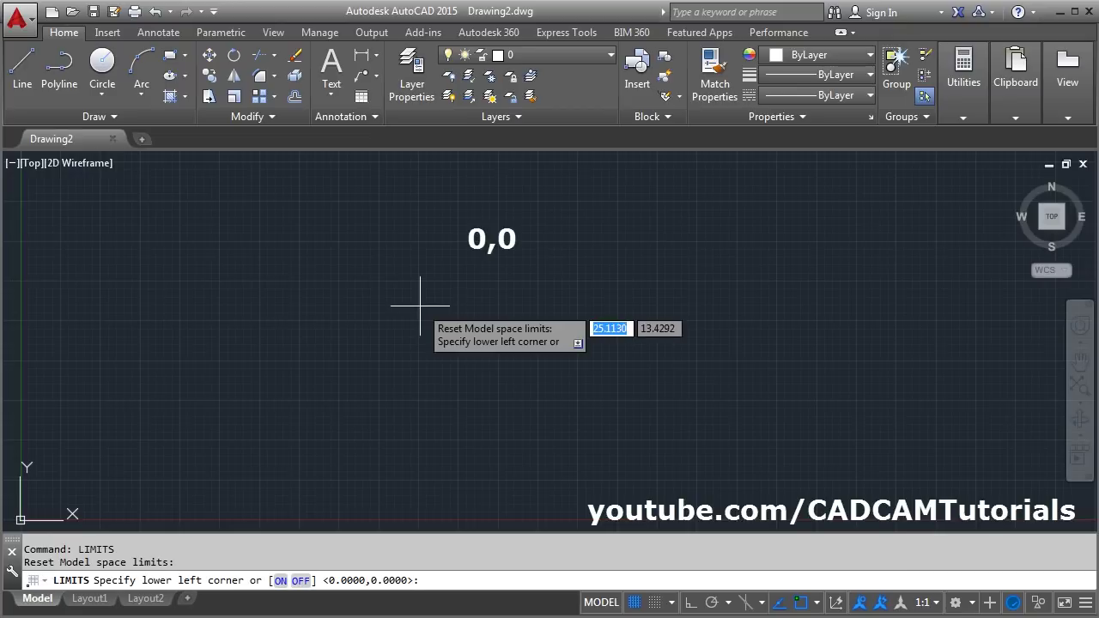
type("0,0")
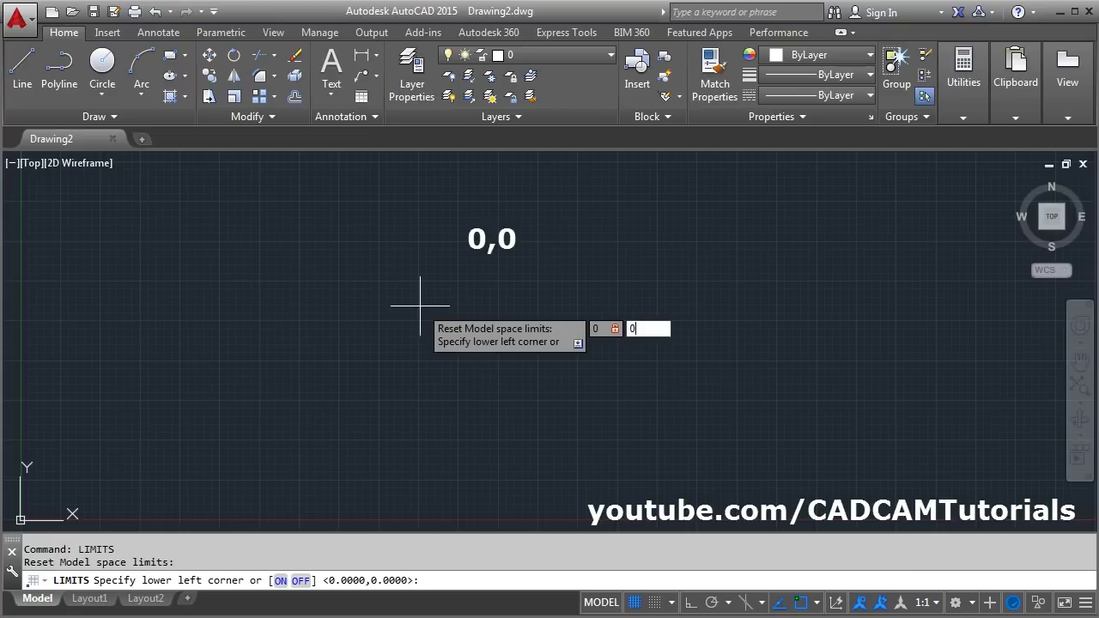
key("Return")
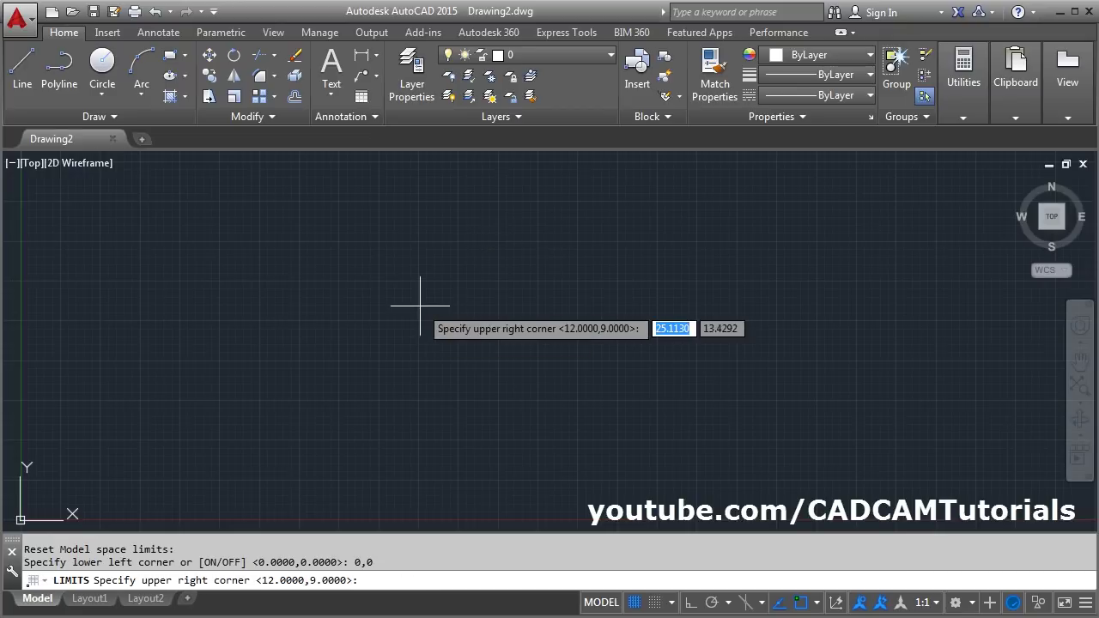
type("500")
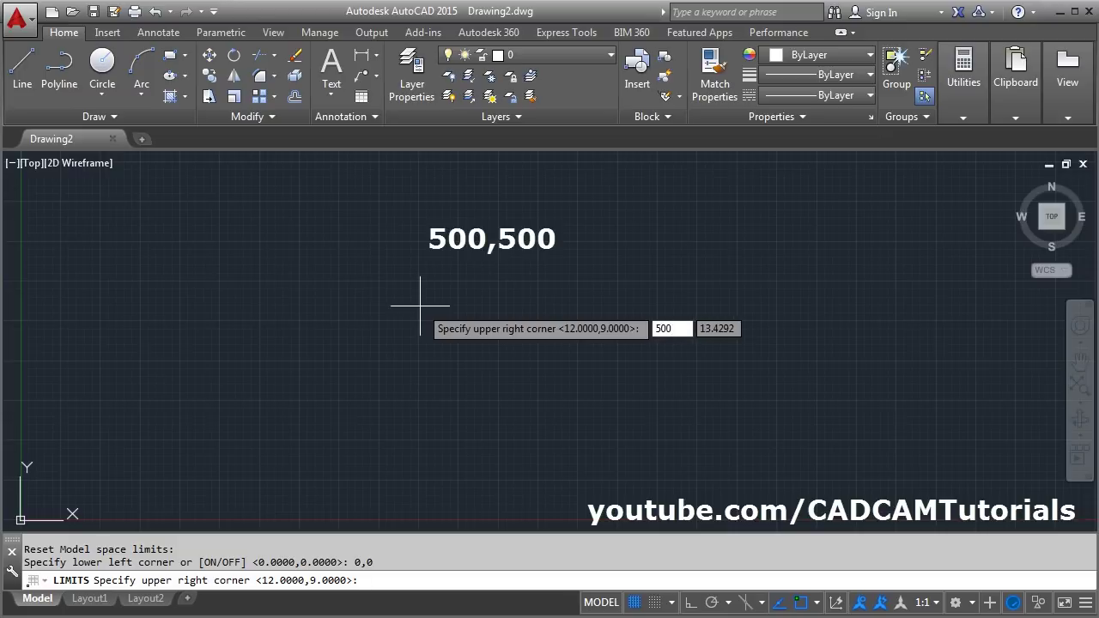
type(",50")
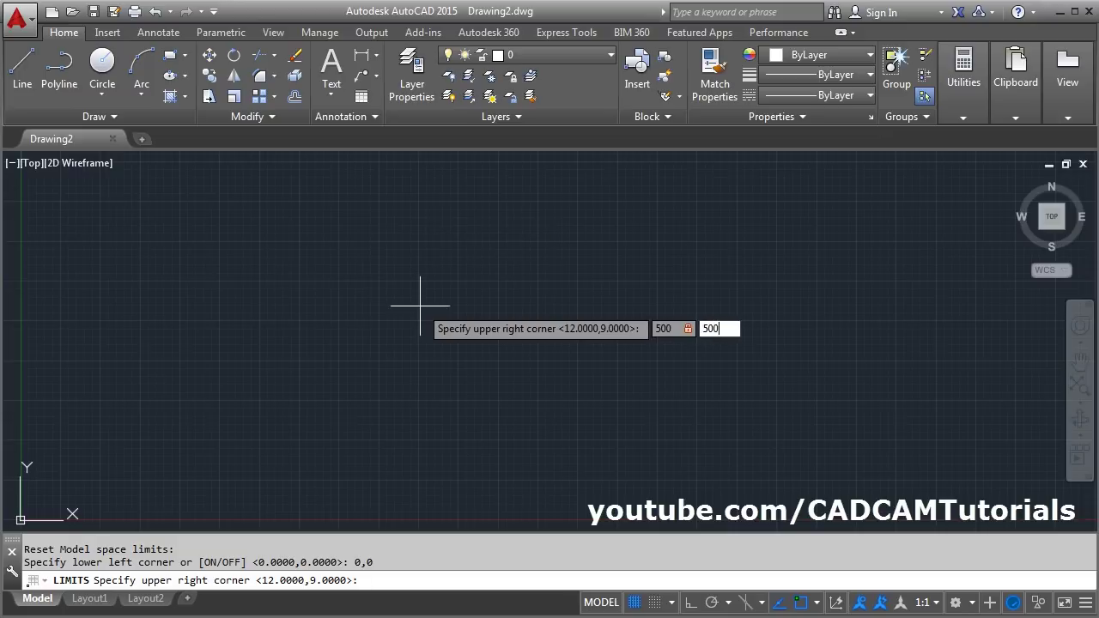
key("Return")
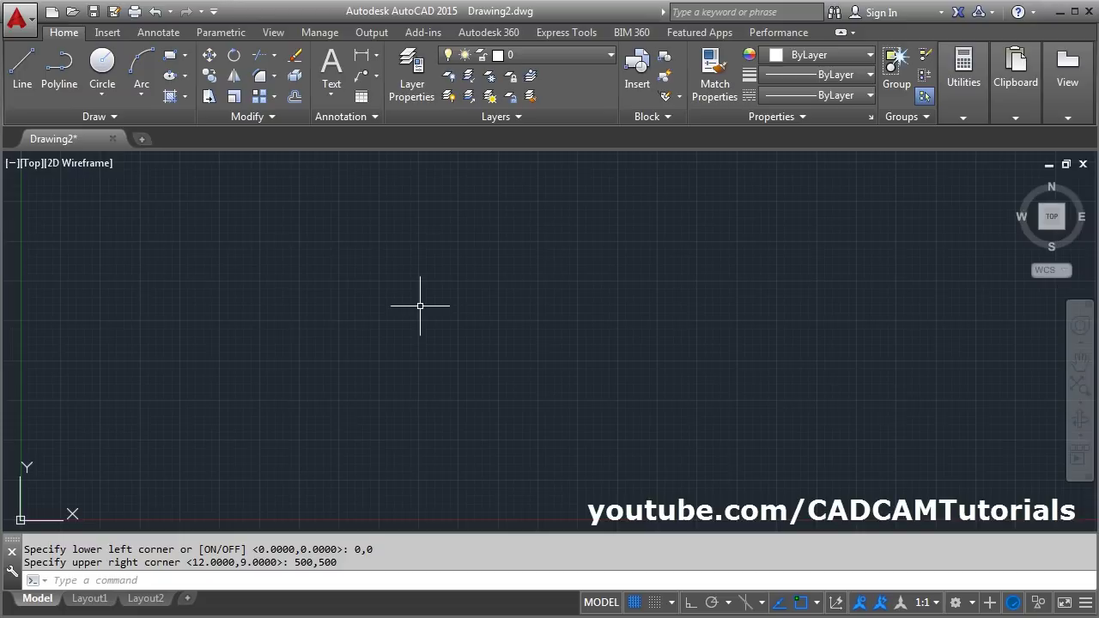
Step: Zoom the drawing with the All option to show the full limits
type("z")
key("Return")
type("a")
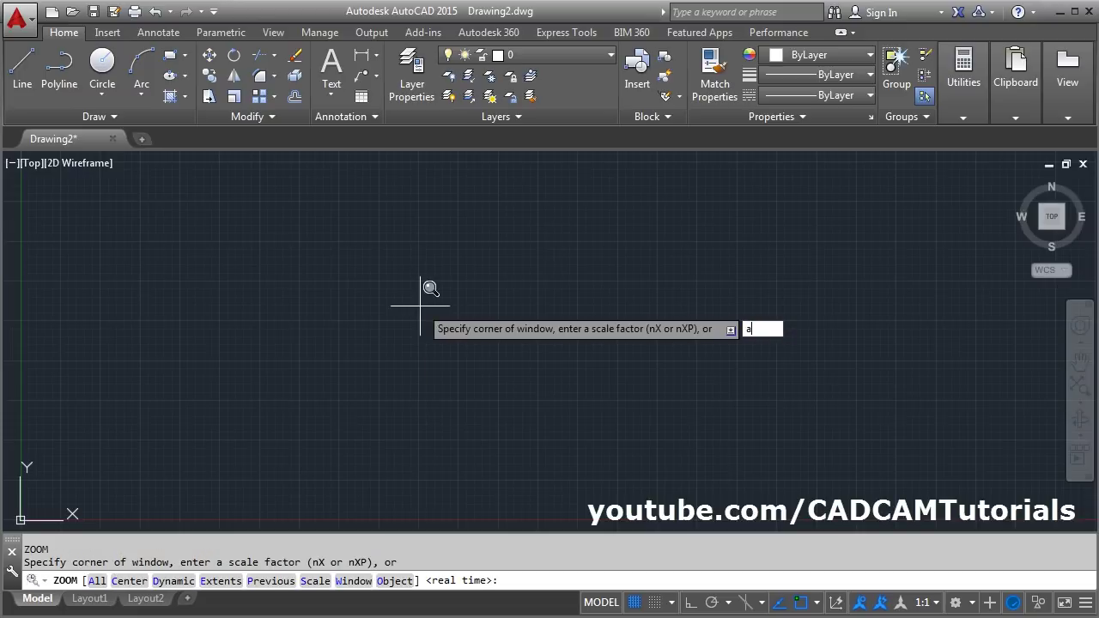
key("Return")
Step: With ortho mode turned on, draw a long vertical centre line through the middle of the drawing area
key("alt+Tab")
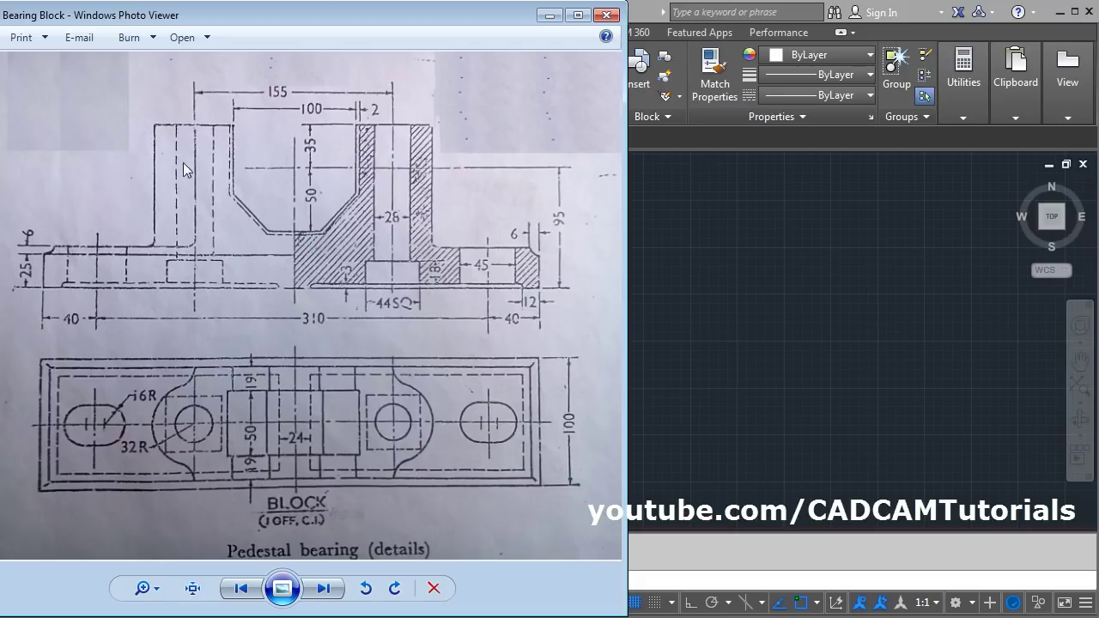
key("alt+Tab")
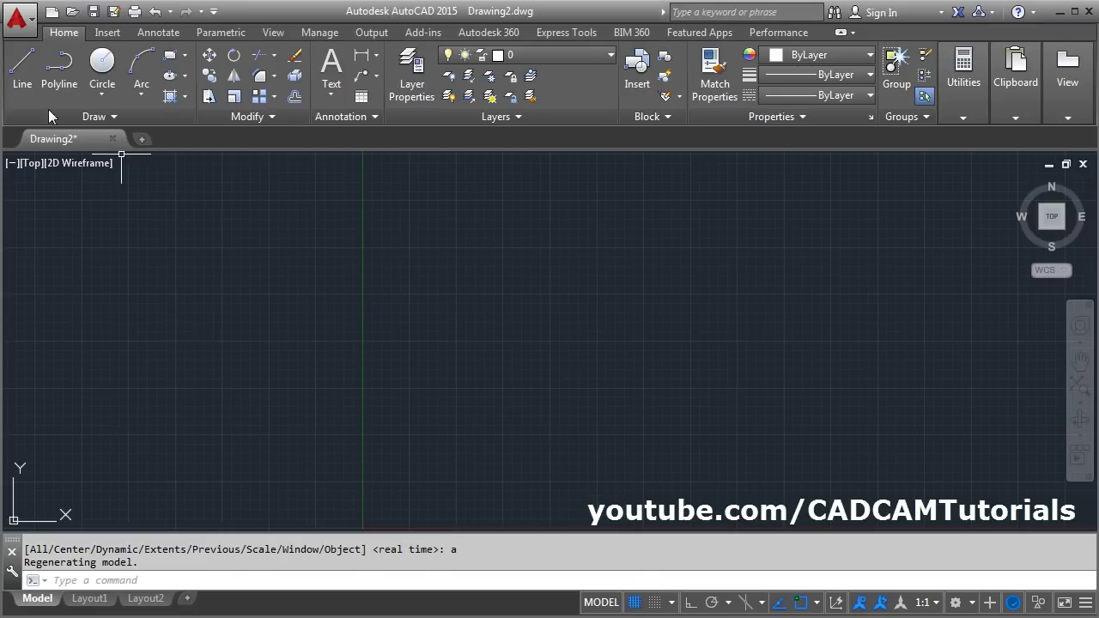
left_click(23, 84)
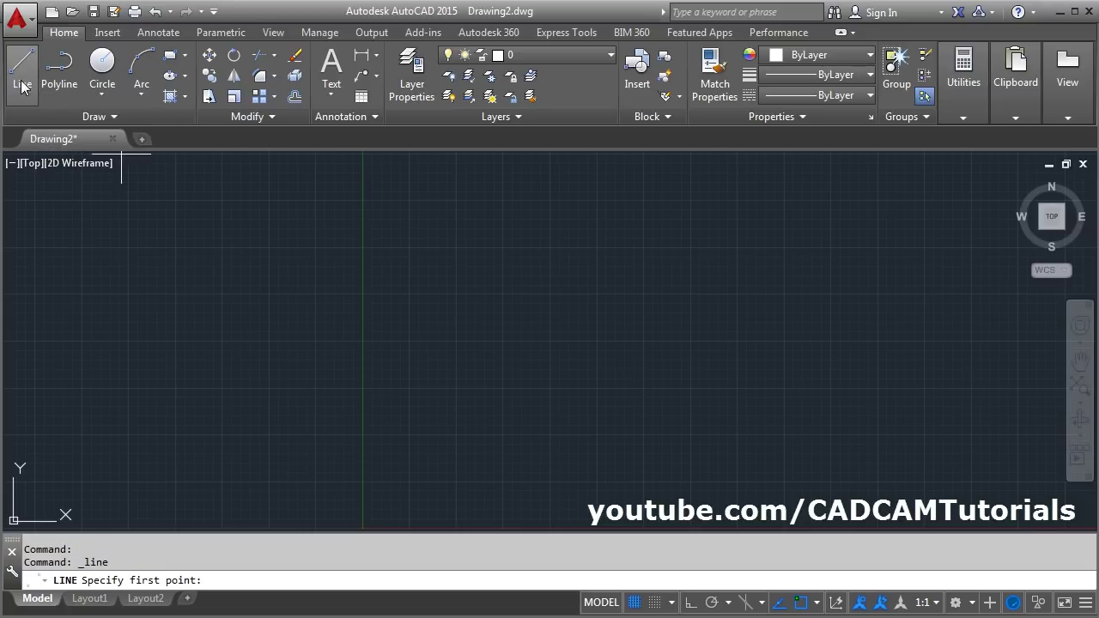
left_click(533, 182)
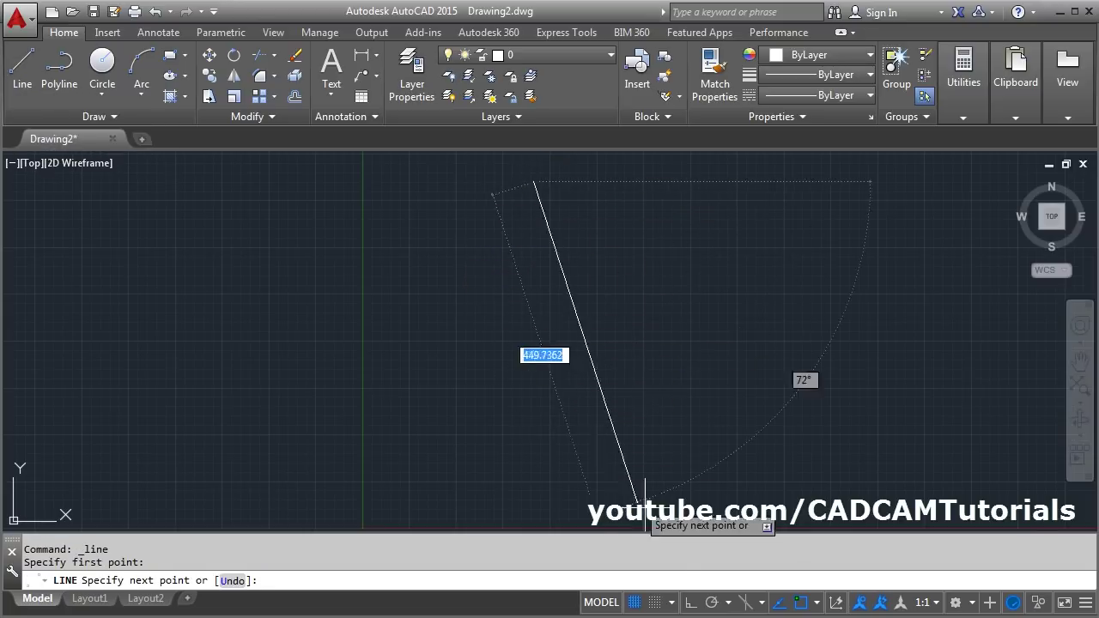
left_click(691, 603)
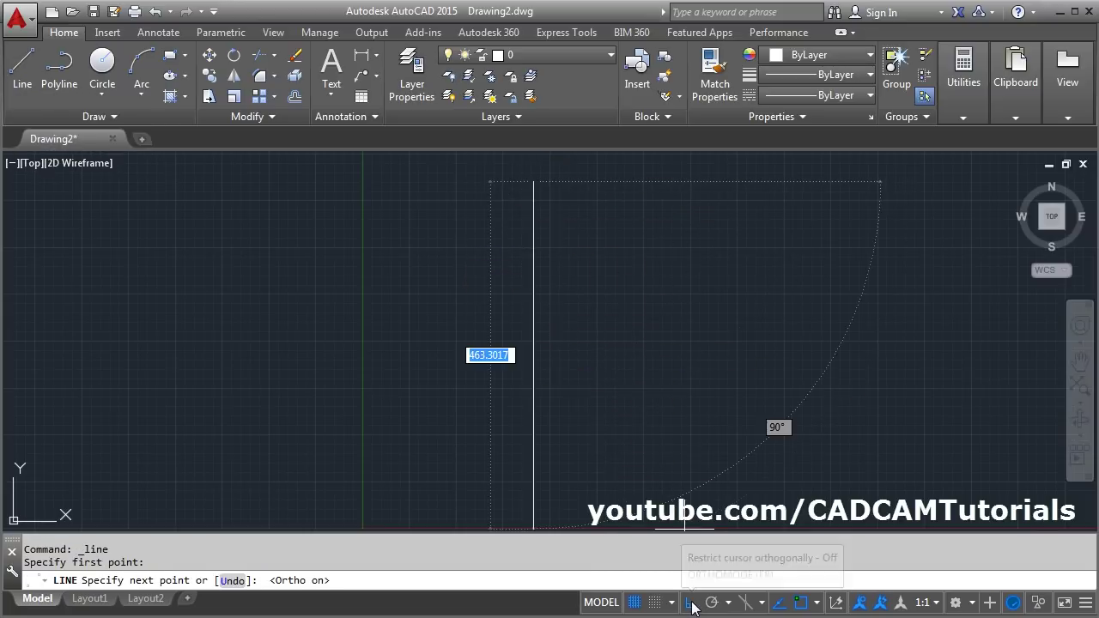
left_click(524, 484)
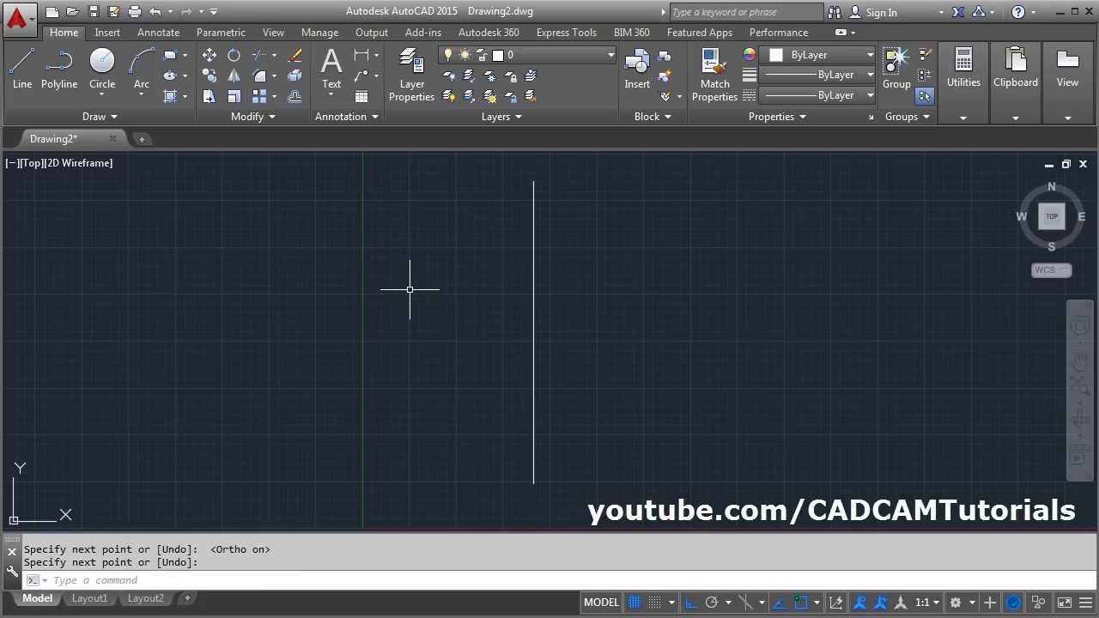
key("Return")
Step: Draw a long horizontal centre line crossing the upper part of the vertical line
key("Return")
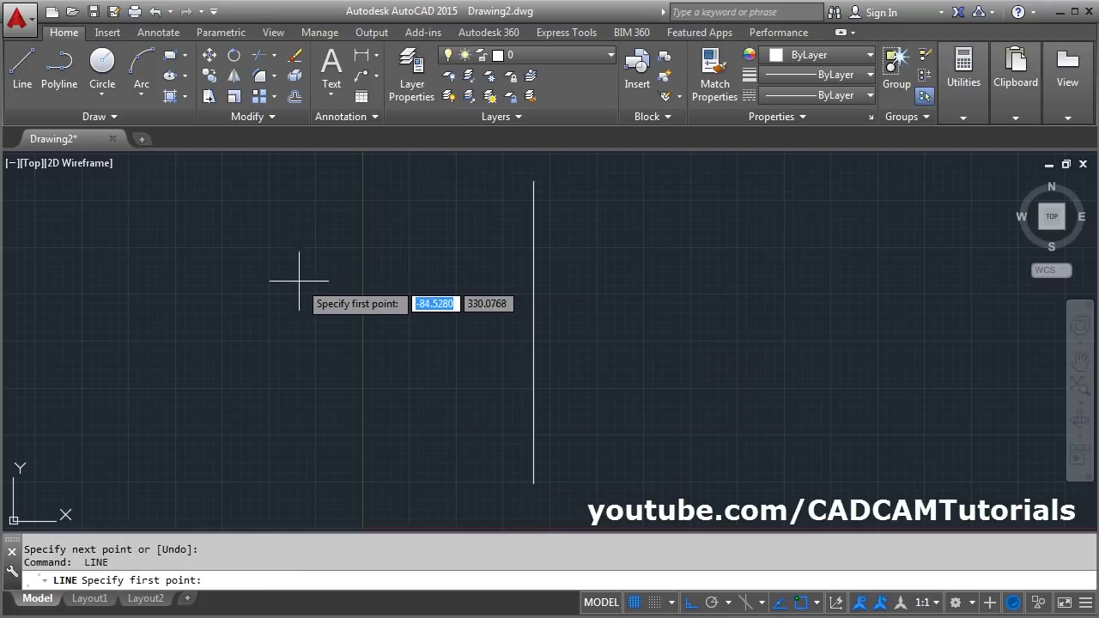
left_click(265, 273)
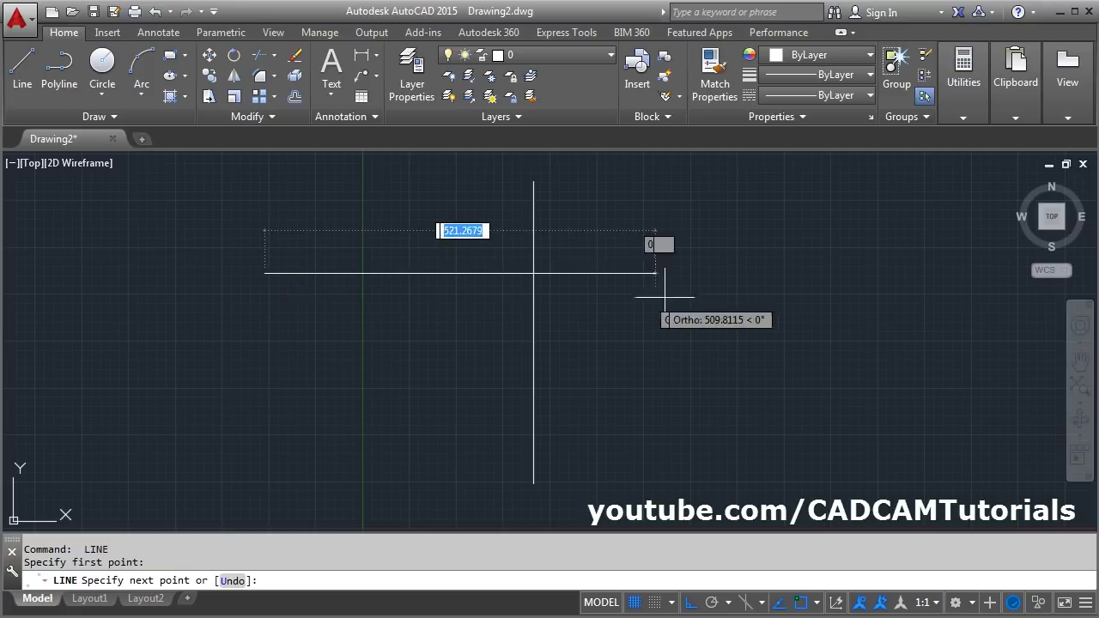
left_click(829, 273)
key("Return")
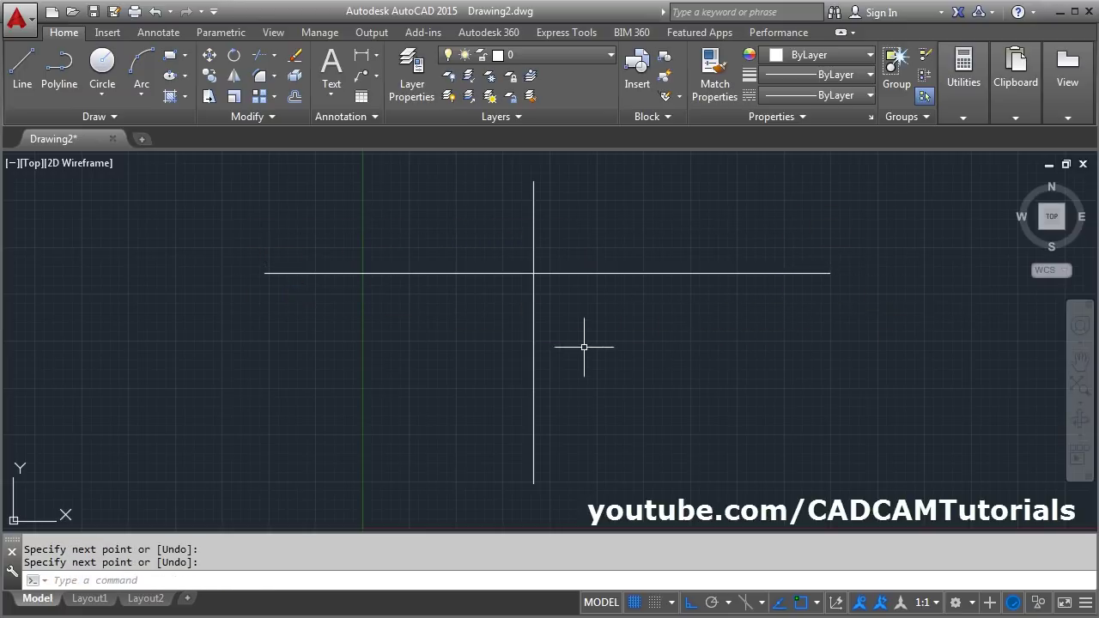
Step: Draw an 8-sided polygon centred on the intersection of the two lines, circumscribed about a circle of radius 50
key("alt+Tab")
key("alt+Tab")
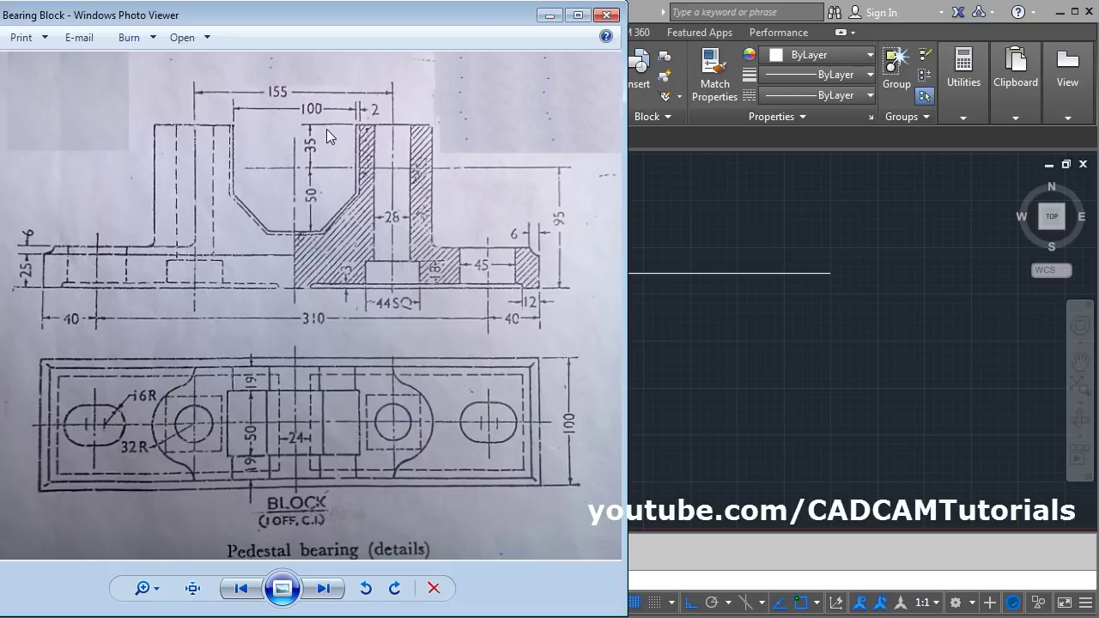
left_click(691, 319)
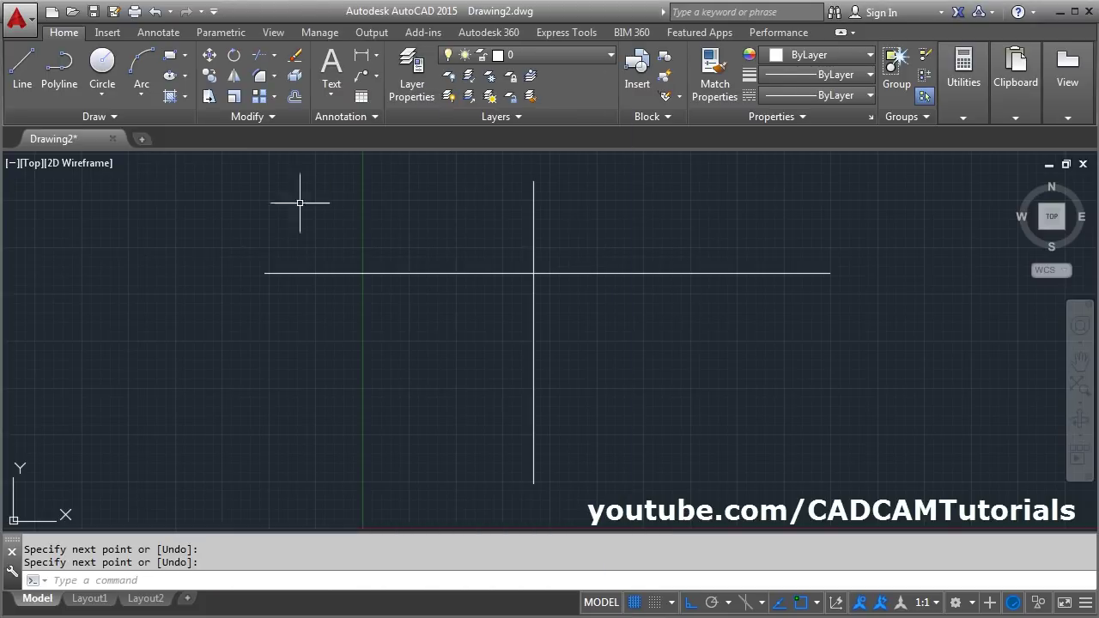
left_click(185, 55)
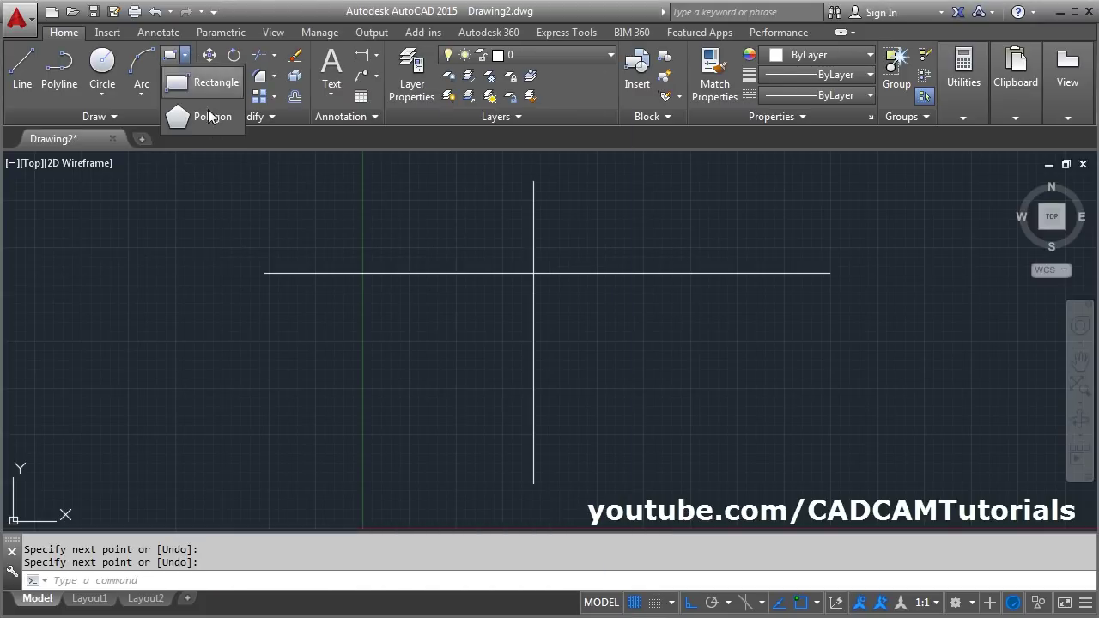
left_click(209, 120)
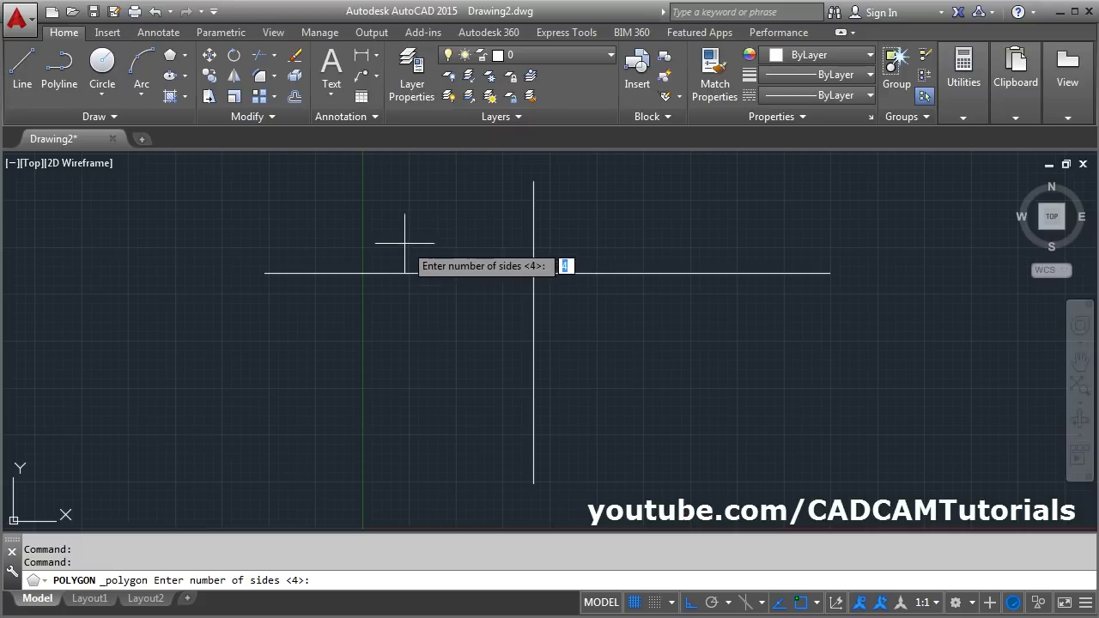
type("8")
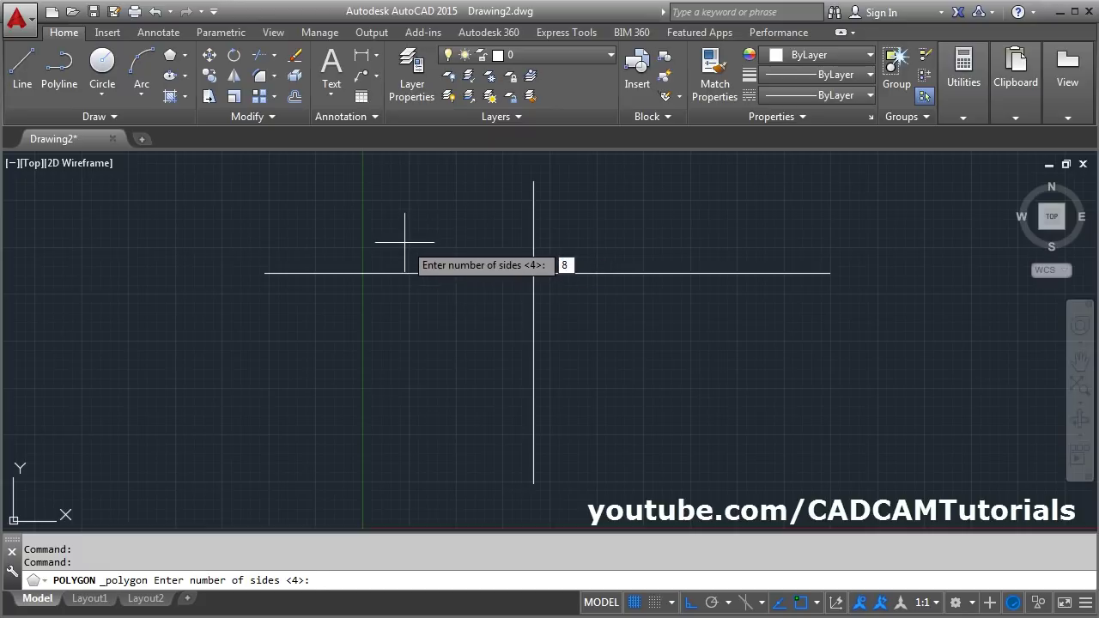
key("Return")
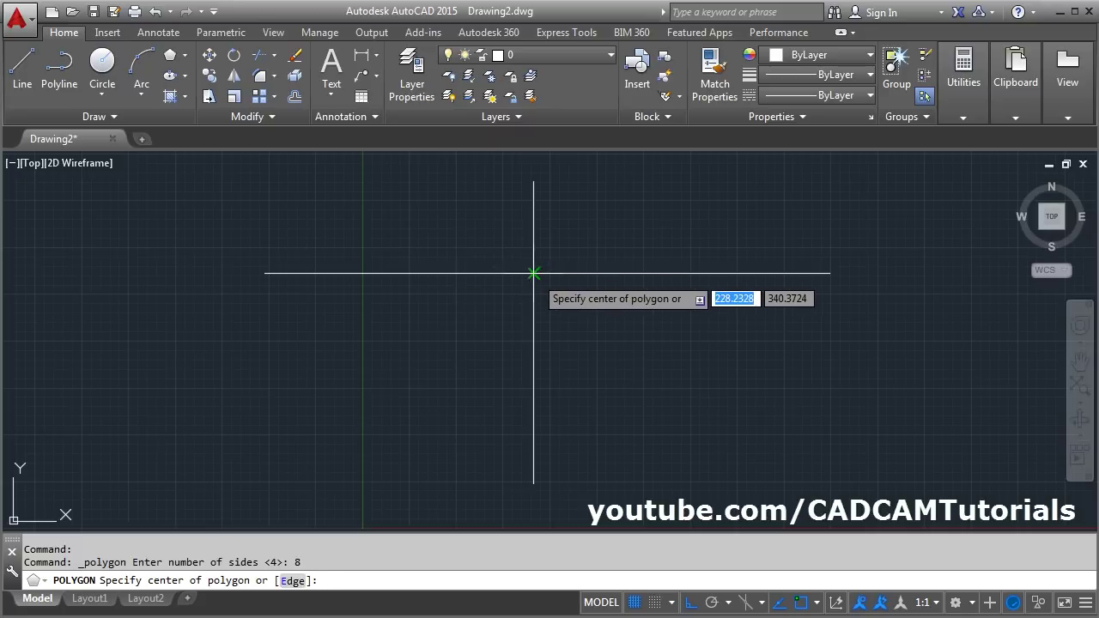
left_click(533, 273)
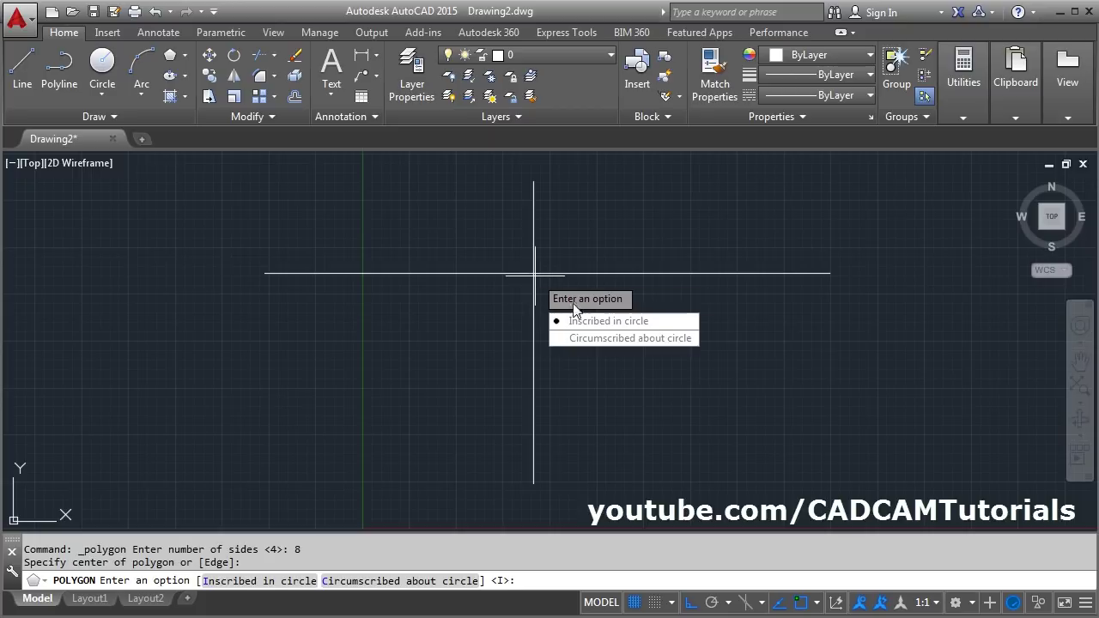
left_click(623, 340)
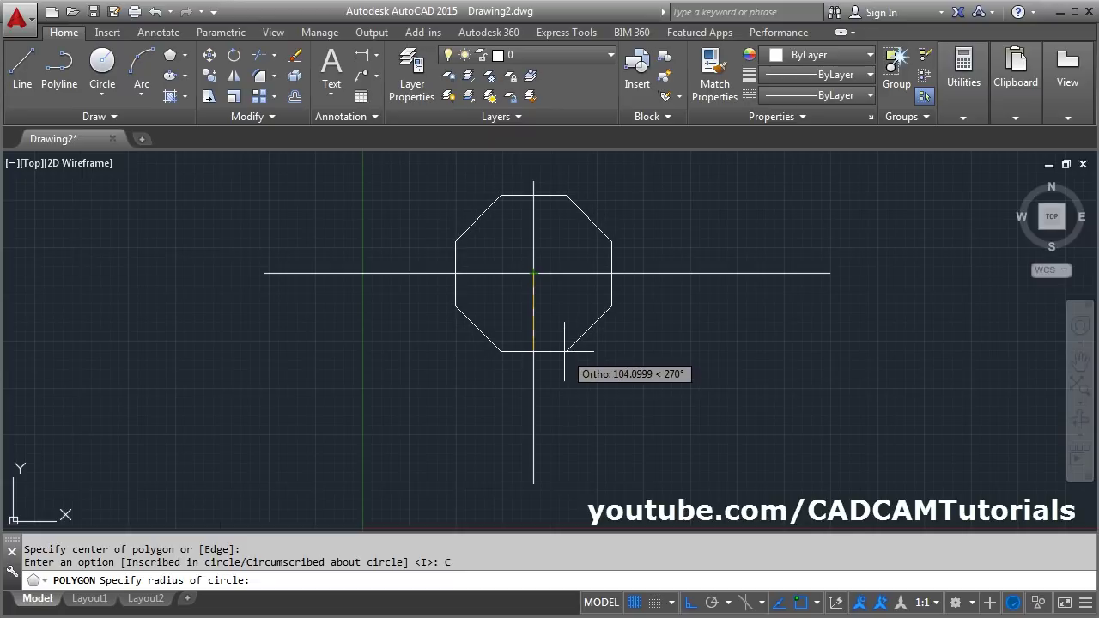
type("50")
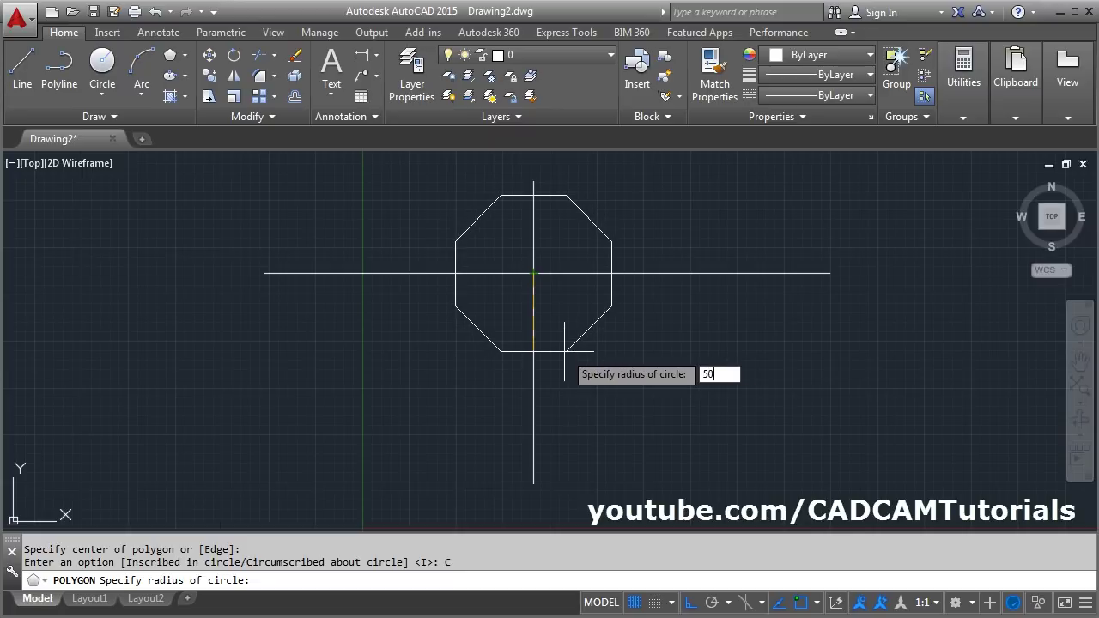
key("Return")
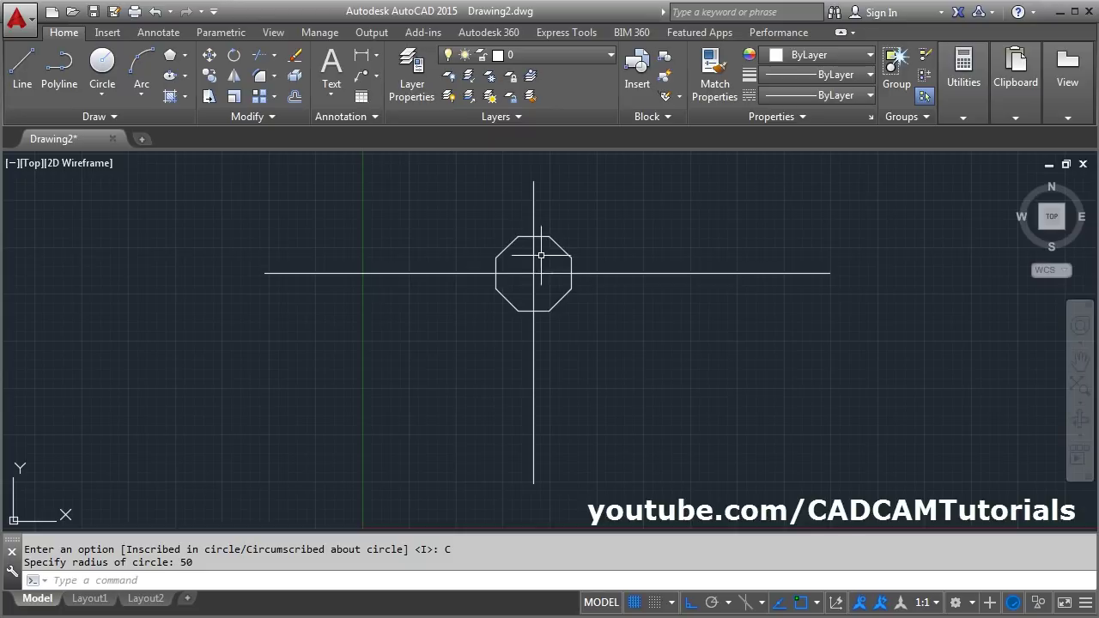
Step: Offset the horizontal centre line upward by 35
scroll(546, 254, "up", 4)
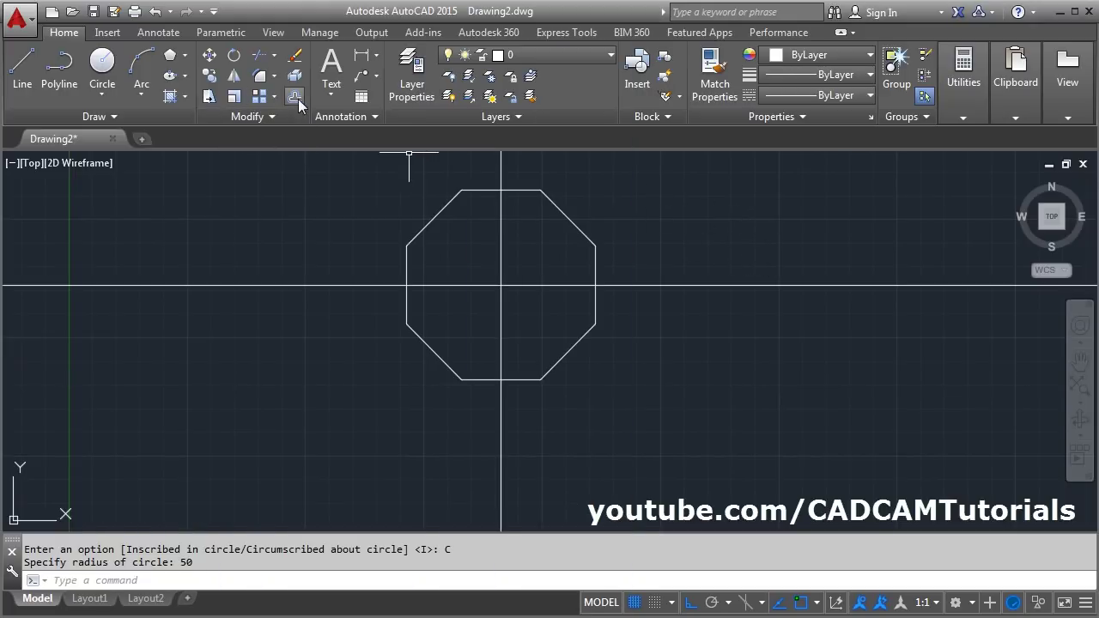
left_click(296, 98)
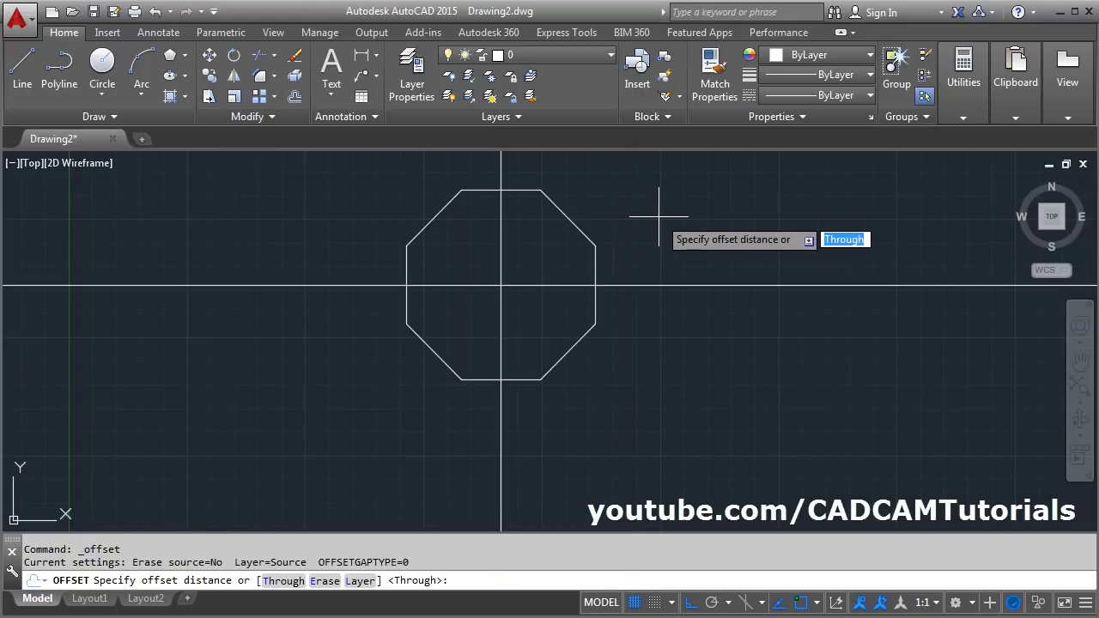
type("35")
key("Return")
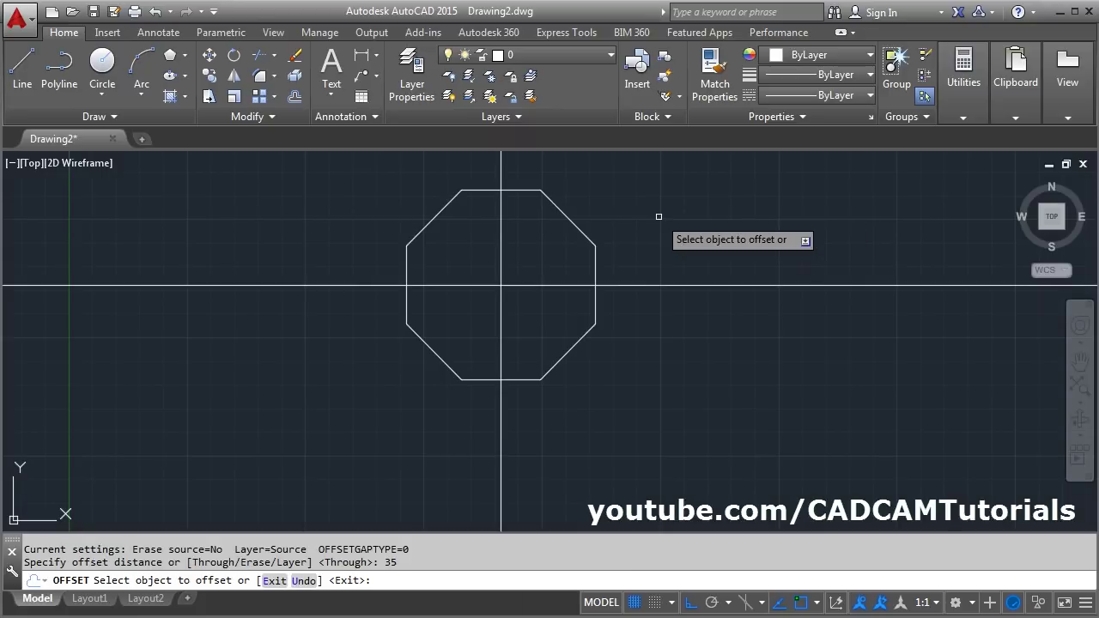
left_click(650, 285)
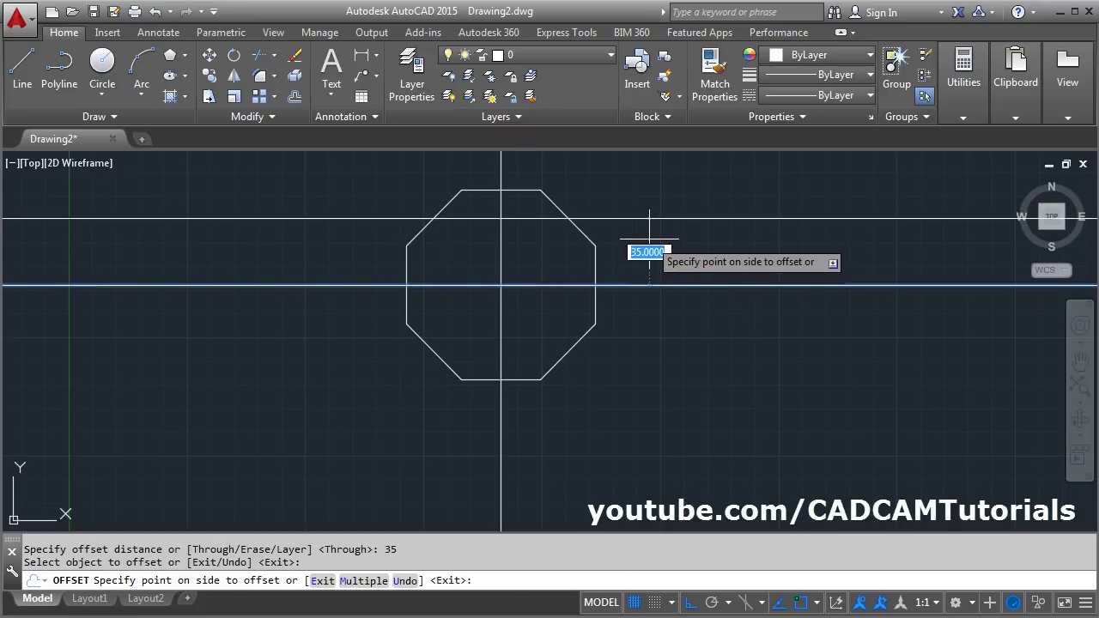
left_click(649, 241)
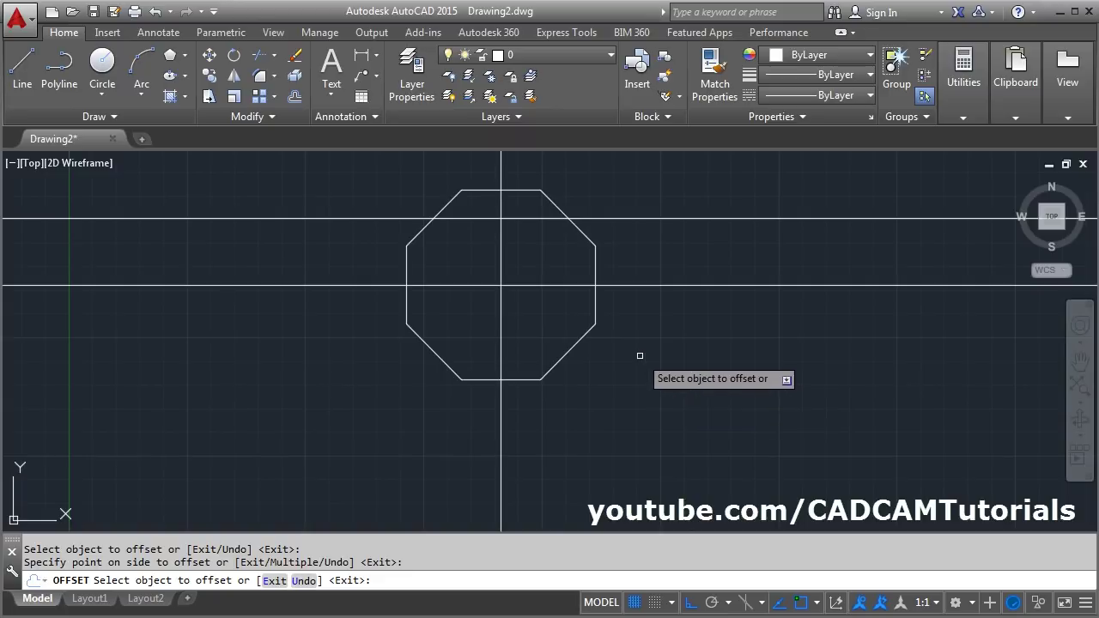
key("Escape")
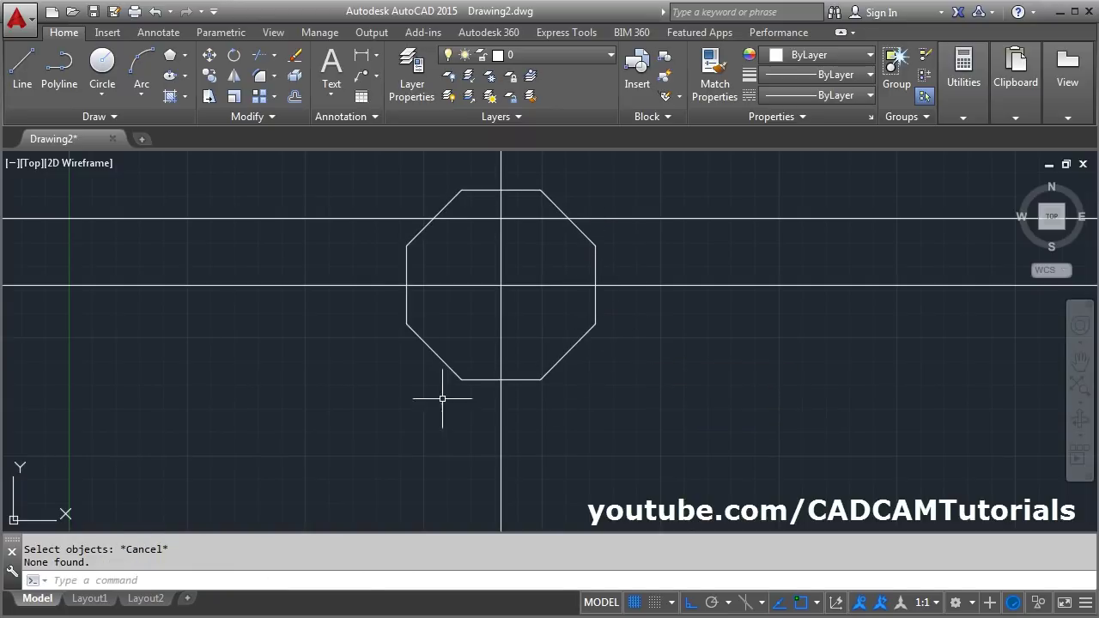
Step: Offset the octagon outward by 2 to form a second, slightly larger octagon around it
left_click(294, 96)
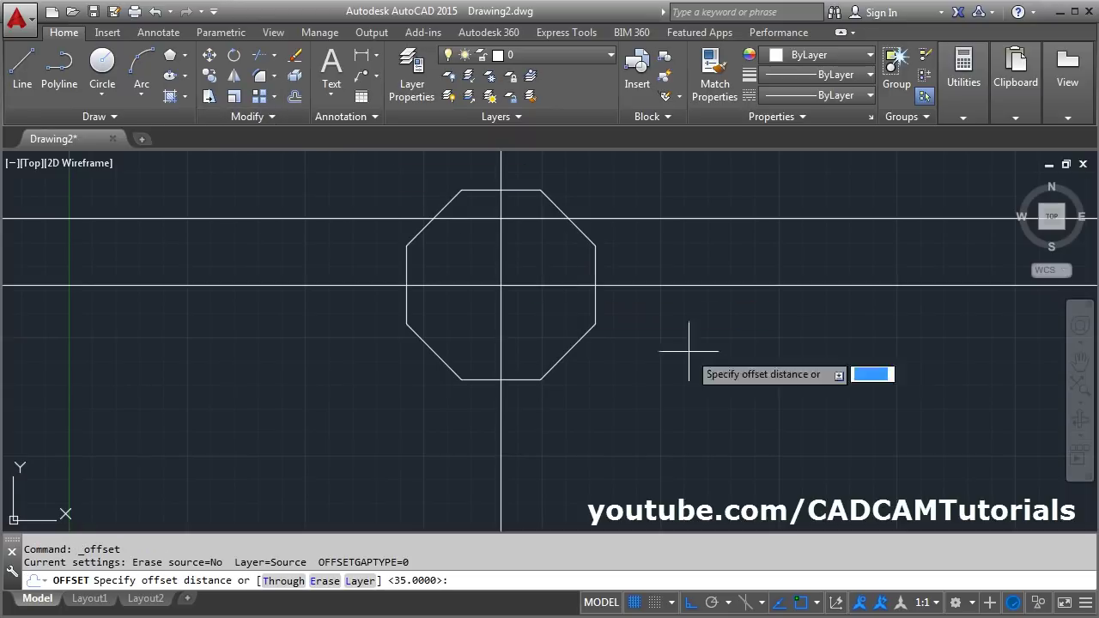
type("2")
key("Return")
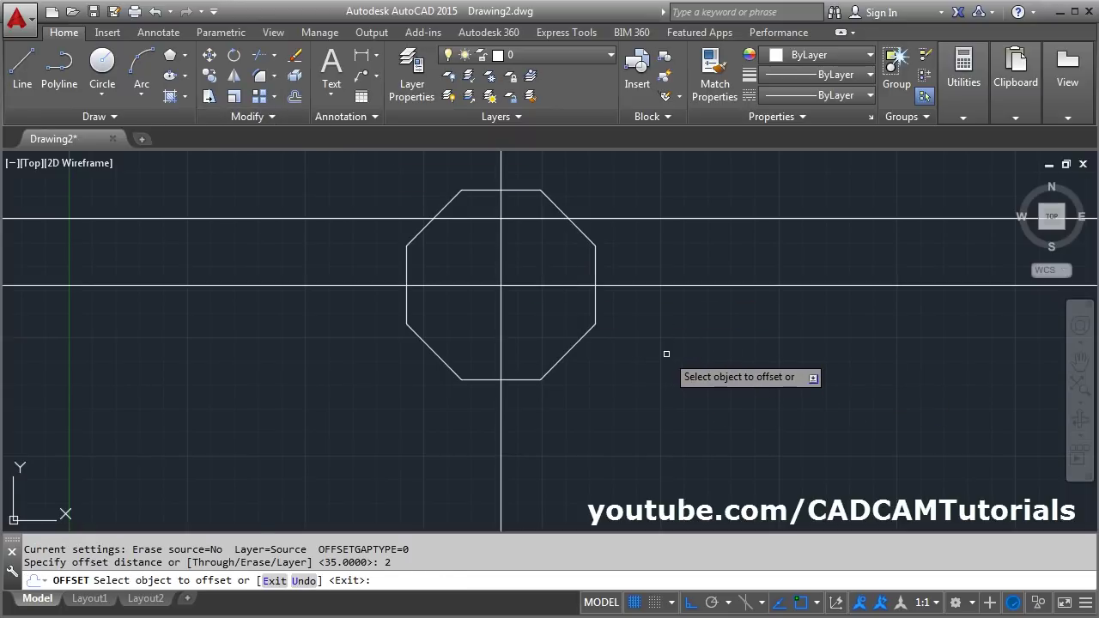
left_click(582, 340)
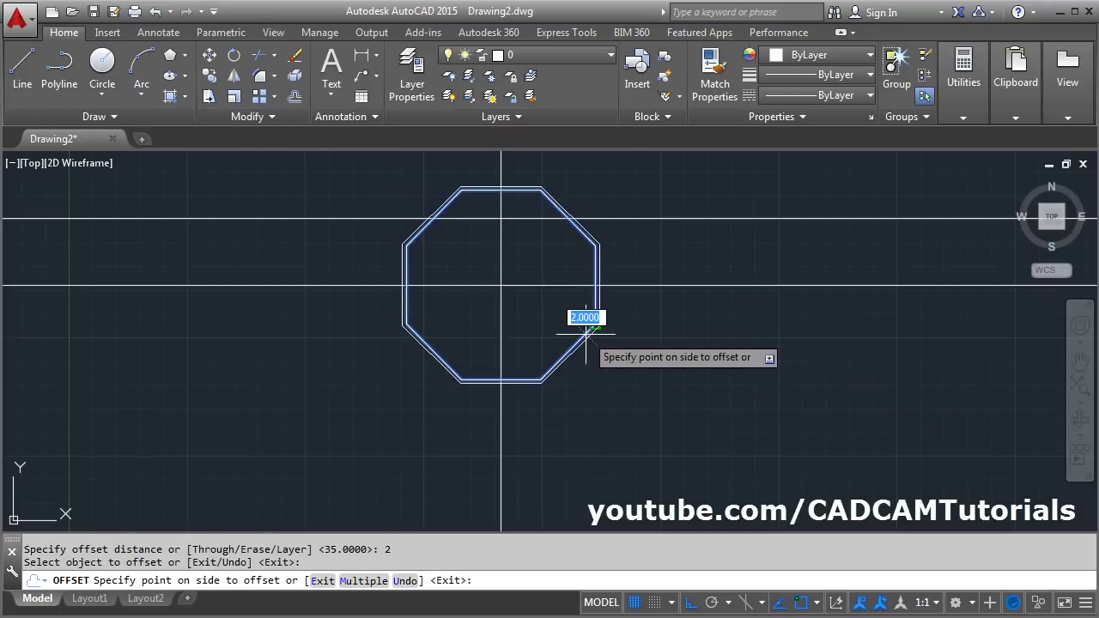
left_click(677, 360)
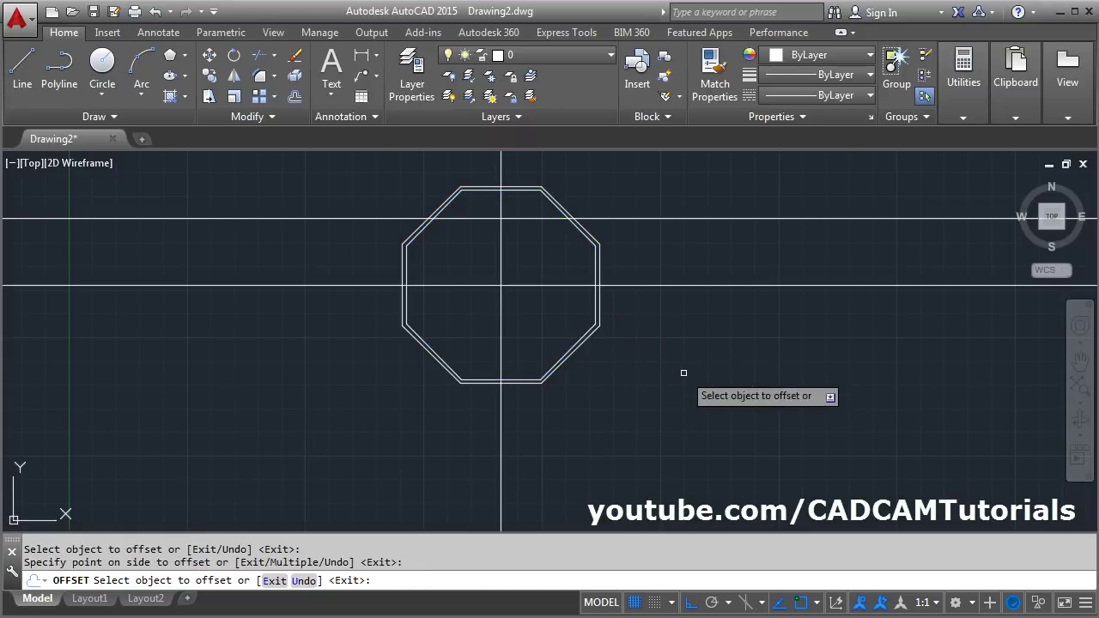
key("Return")
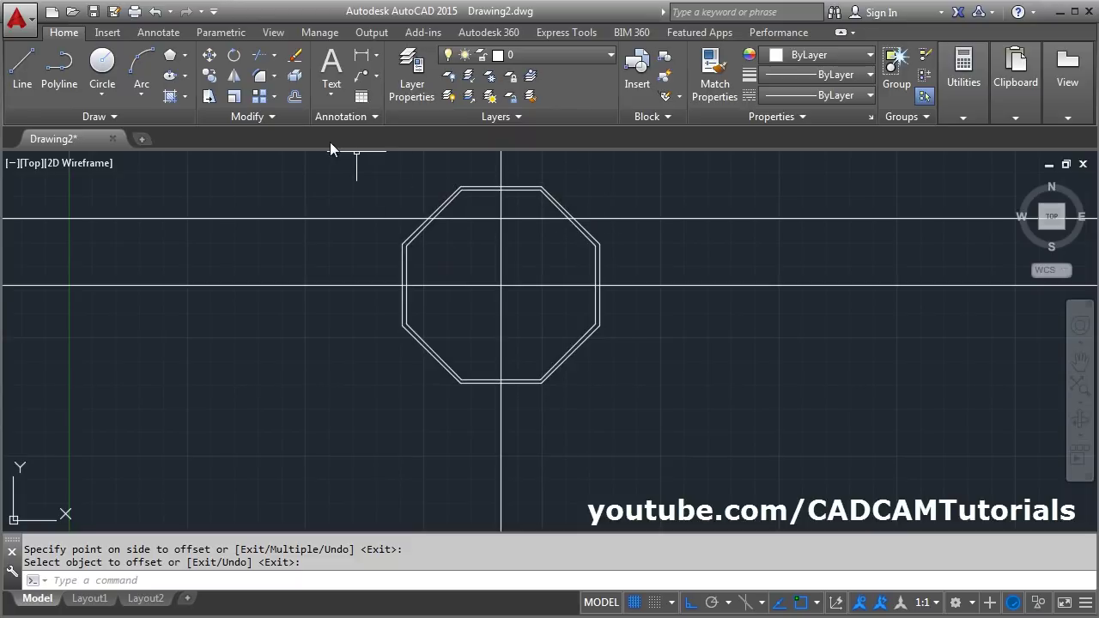
Step: Explode both the inner and outer octagons into separate line segments
left_click(297, 77)
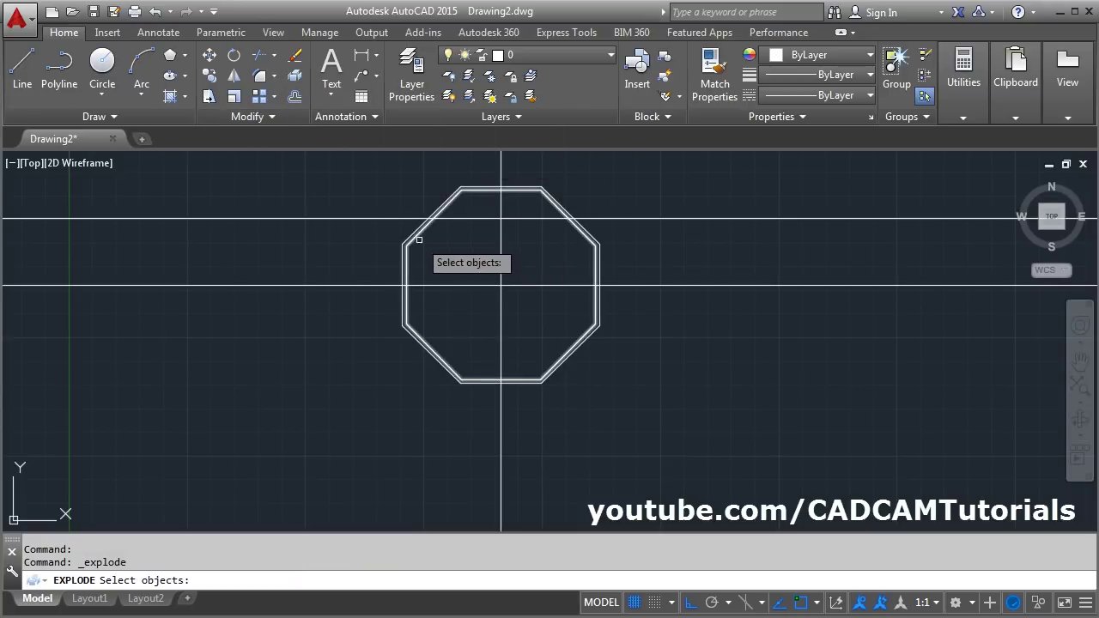
left_click(425, 245)
left_click(382, 251)
key("Return")
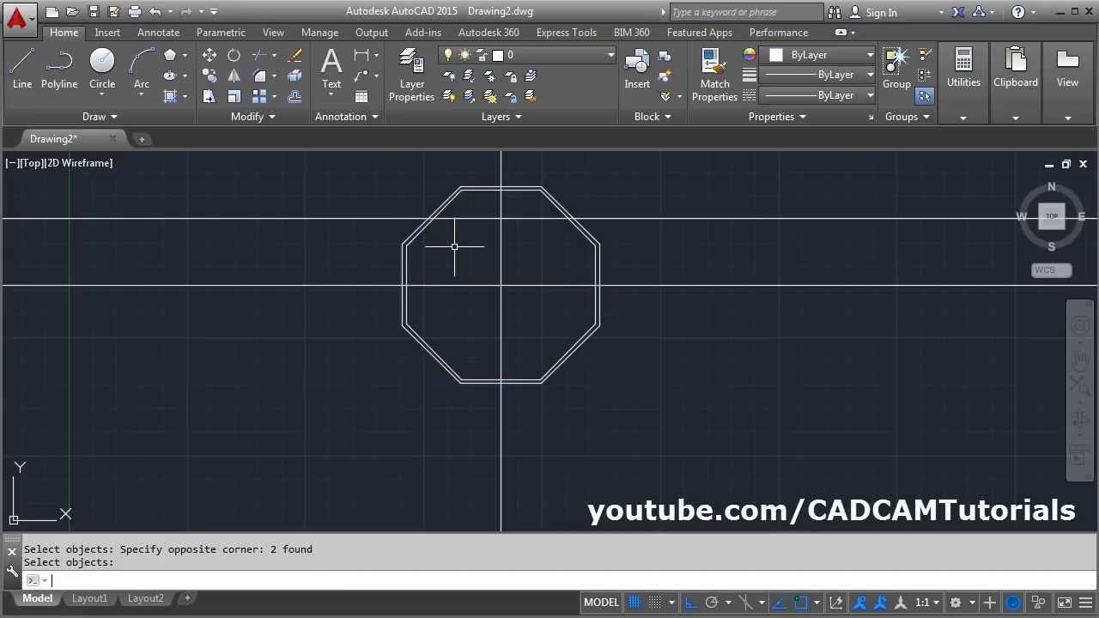
Step: Erase the top horizontal side and the two upper slanted sides of both octagons
type("E")
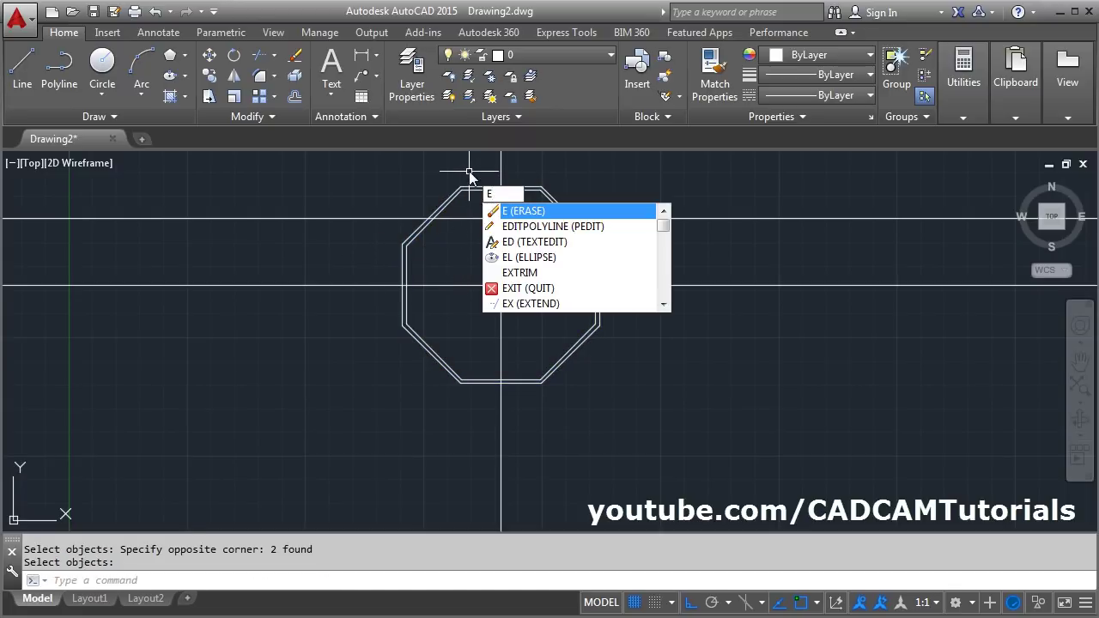
key("Return")
left_click(472, 174)
left_click(437, 203)
left_click(578, 192)
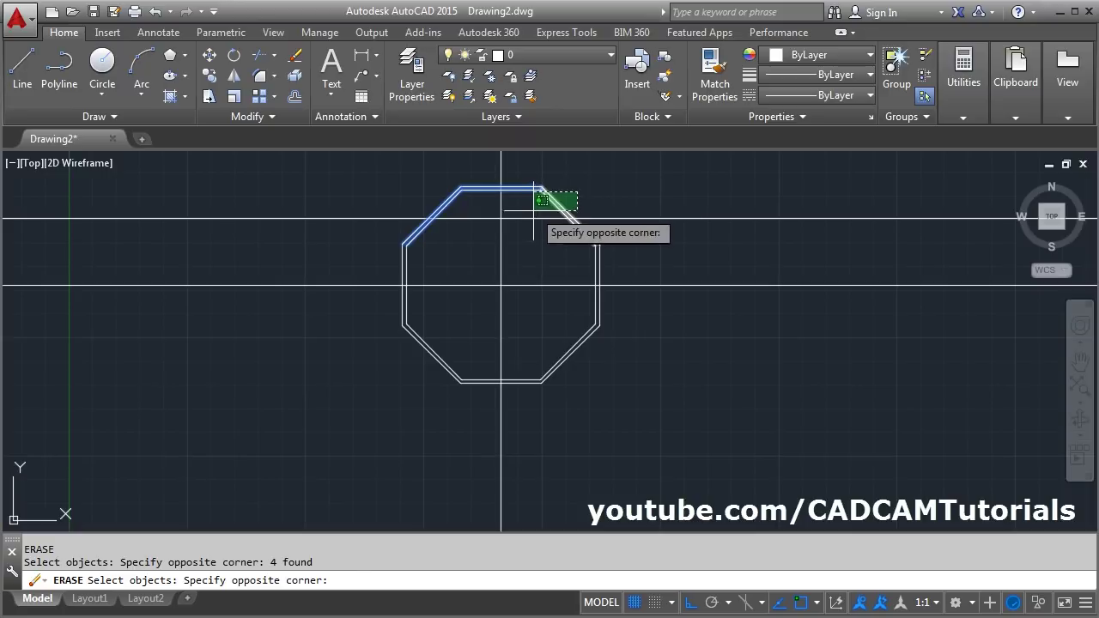
left_click(542, 201)
key("Return")
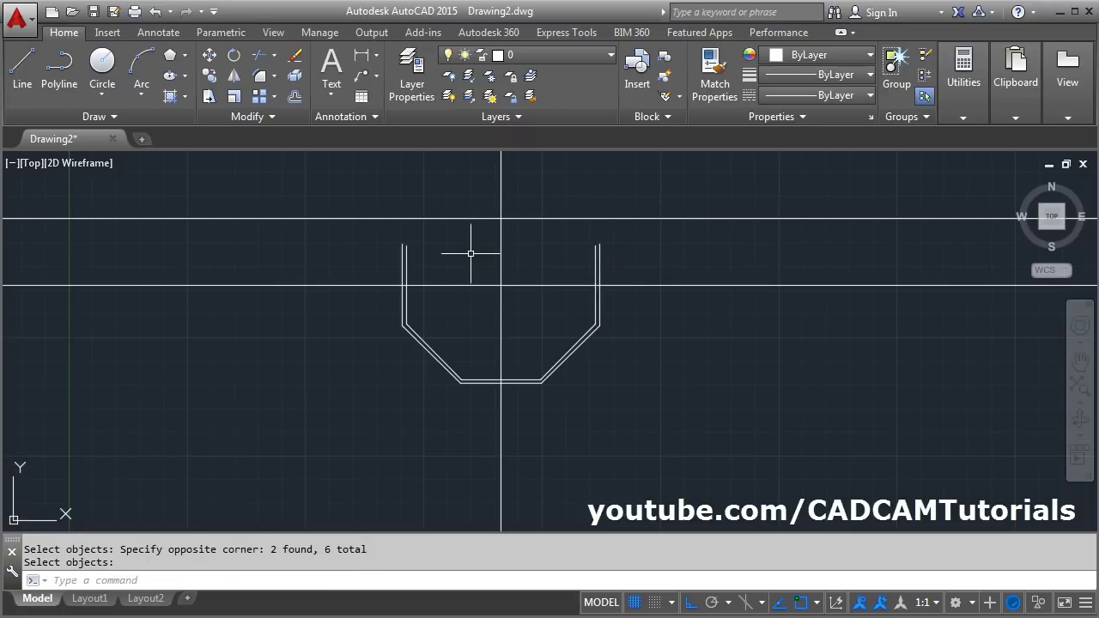
Step: Extend the four vertical sides of the double octagon outline up to the upper horizontal line
left_click(275, 56)
left_click(290, 115)
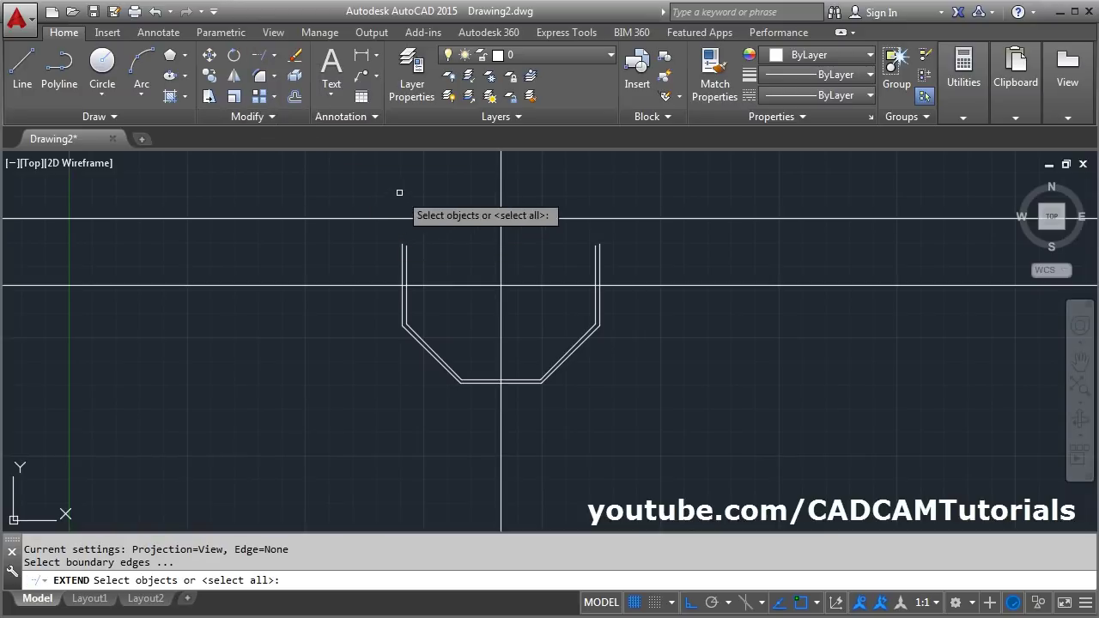
key("Return")
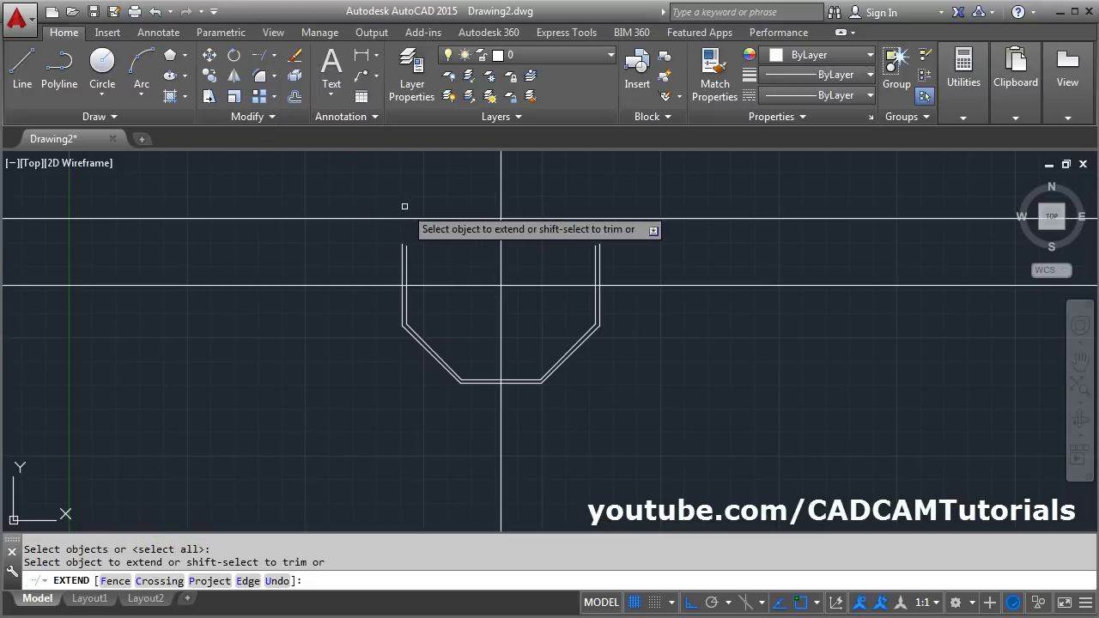
left_click(407, 257)
left_click(402, 257)
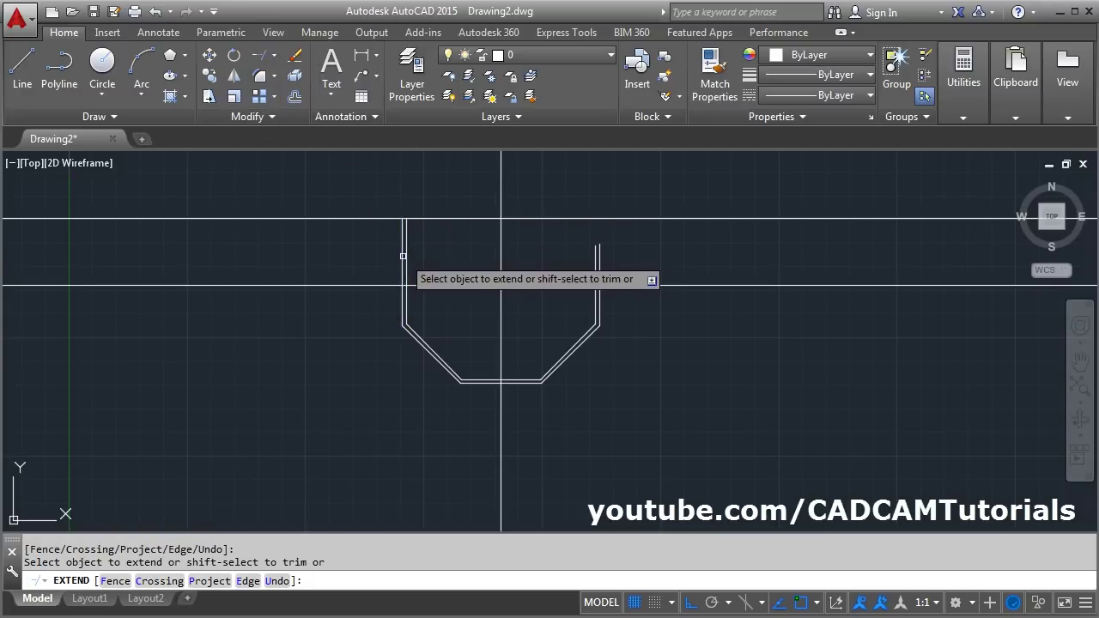
left_click(595, 257)
left_click(599, 252)
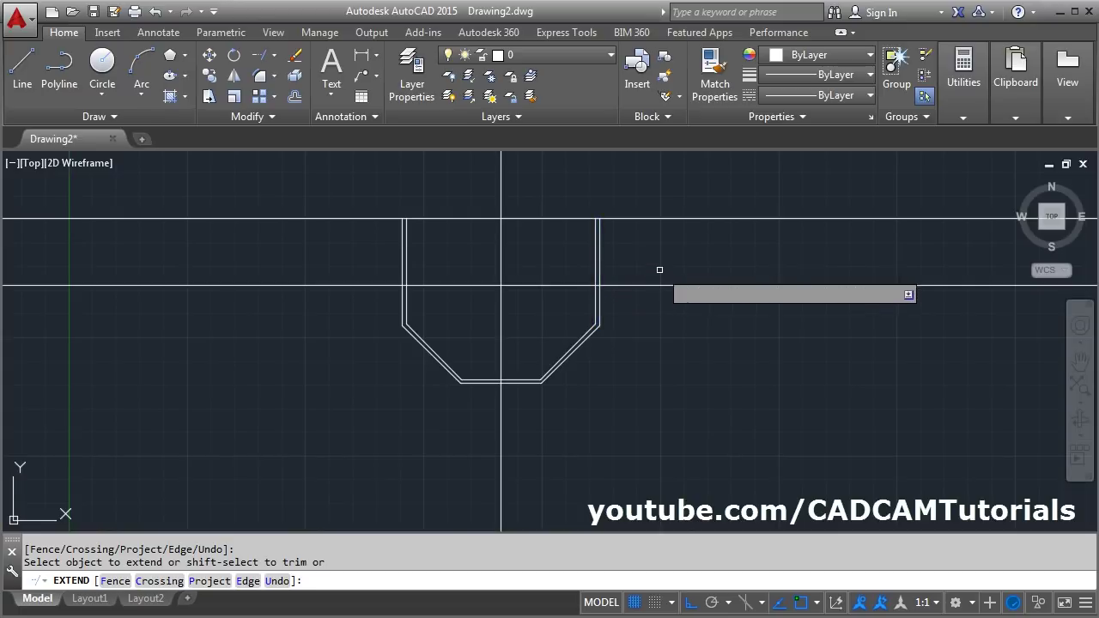
key("Return")
Step: Consult the Bearing Block reference image, then offset the vertical centre line to the right by 155/2
key("alt+Tab")
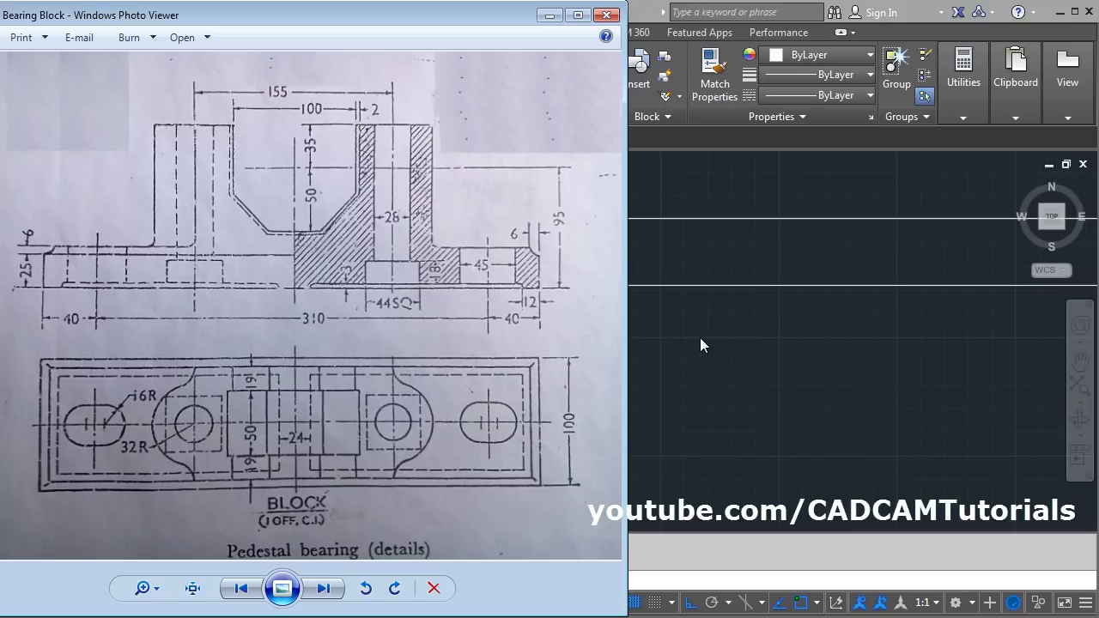
left_click(751, 354)
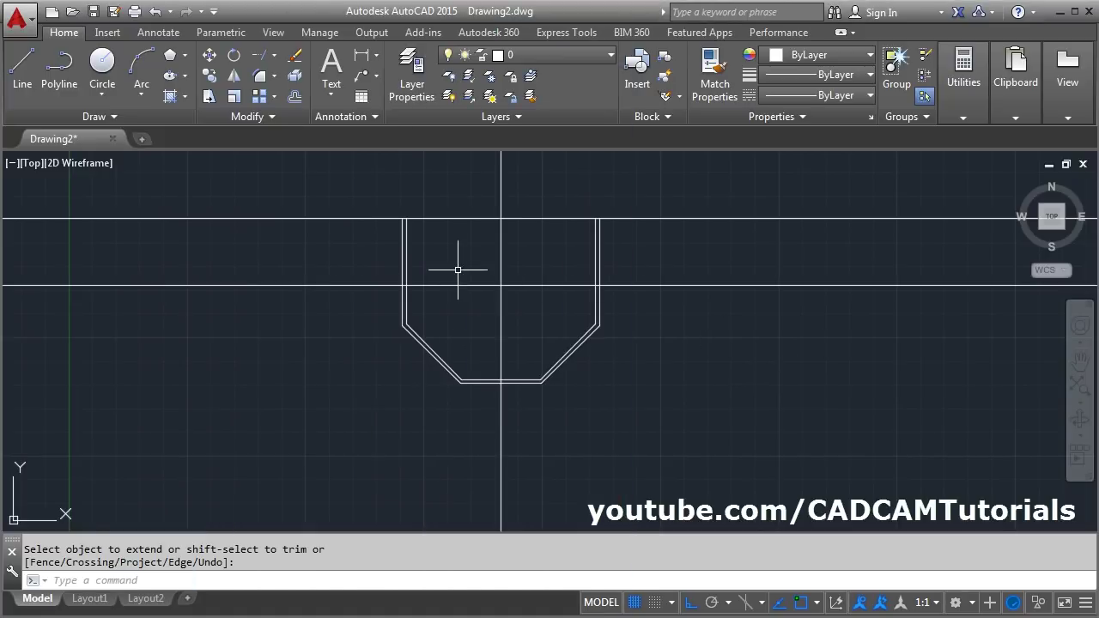
left_click(294, 96)
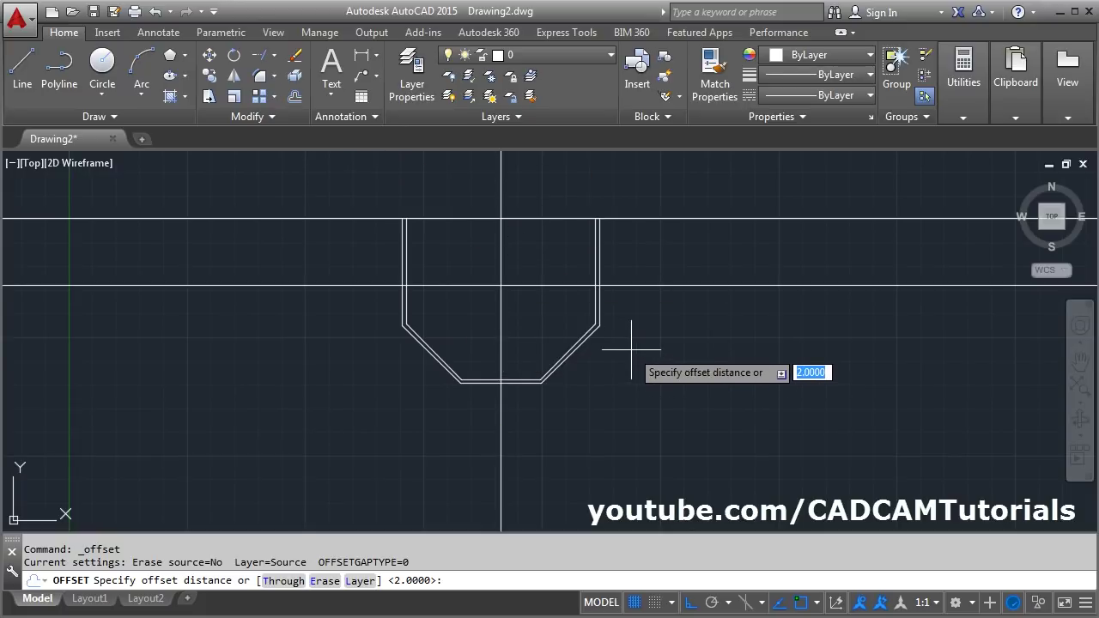
type("155/2")
key("Return")
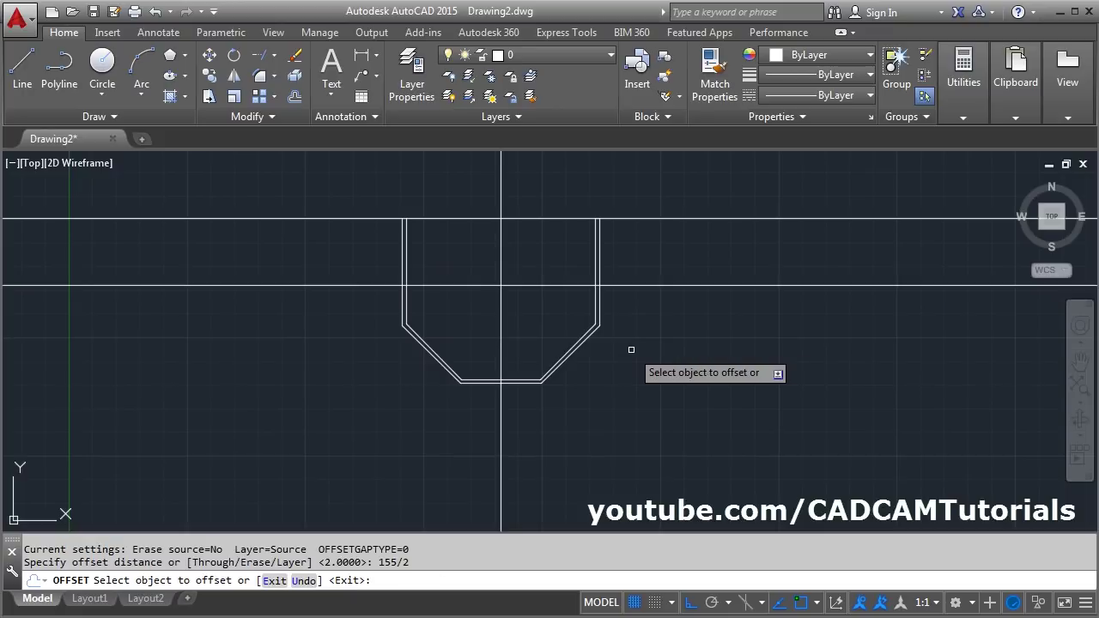
left_click(500, 341)
left_click(751, 358)
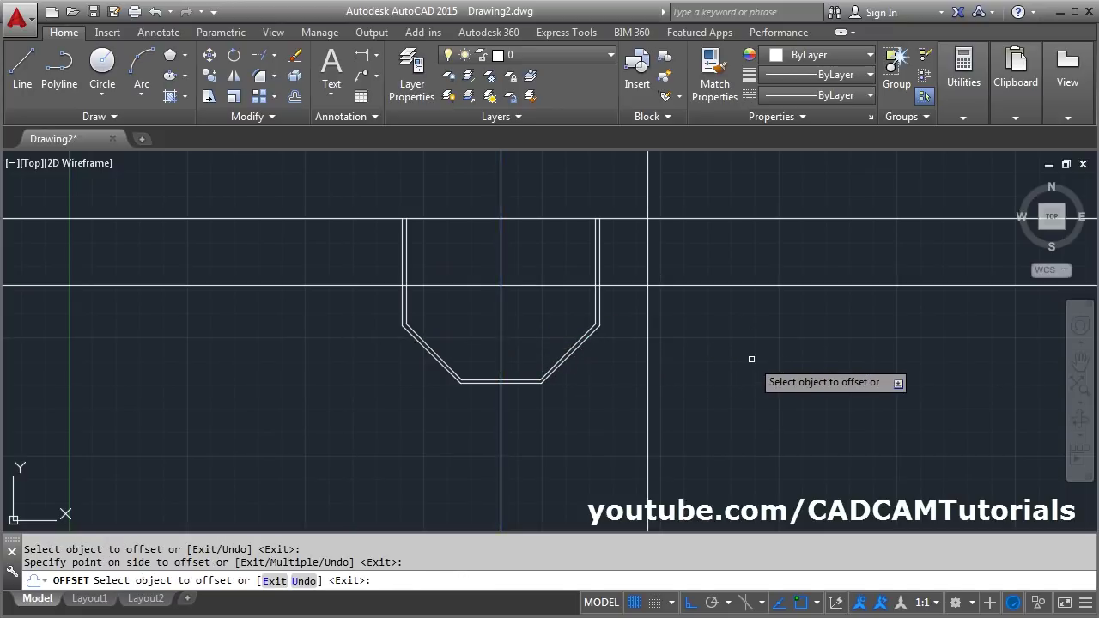
Step: Check the reference image again and offset the vertical centre line to the right by 310/2
key("alt+Tab")
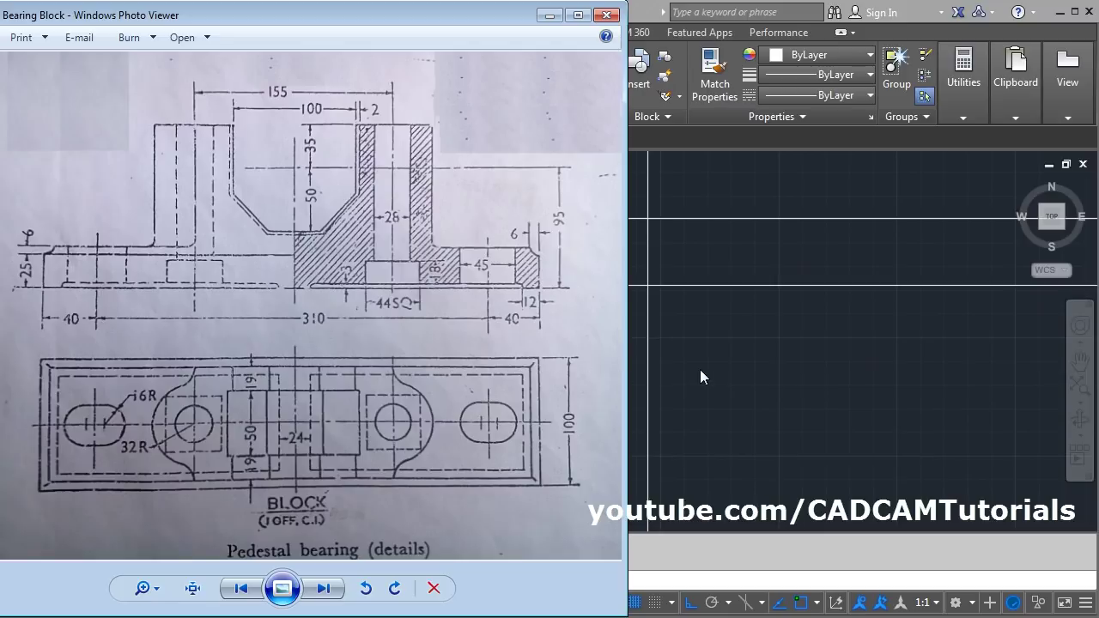
key("alt+Tab")
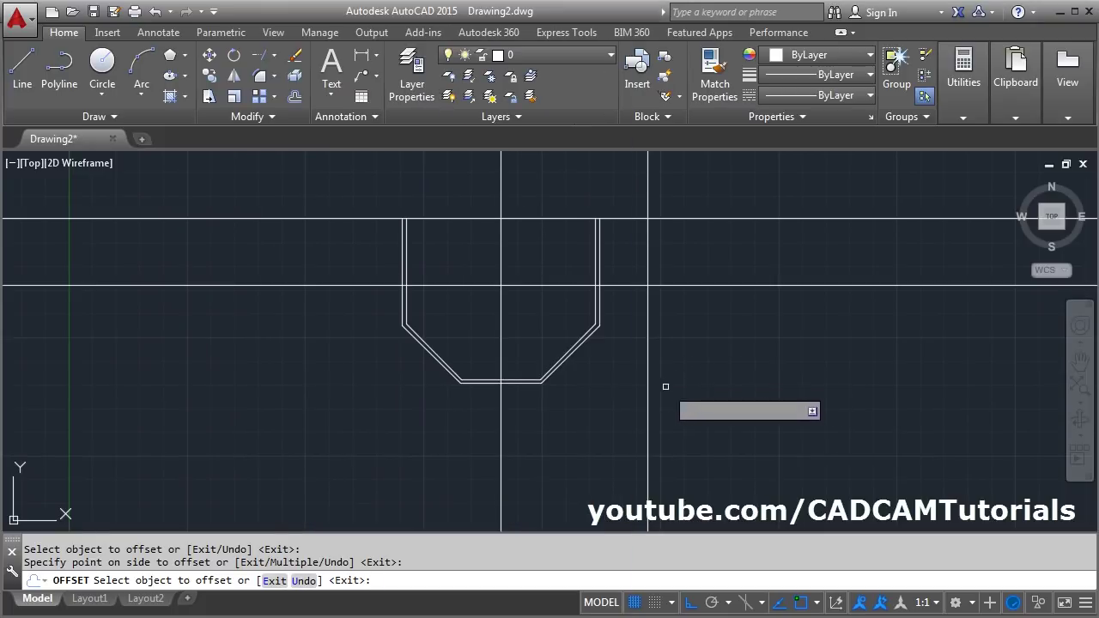
left_click(501, 429)
type("310/2")
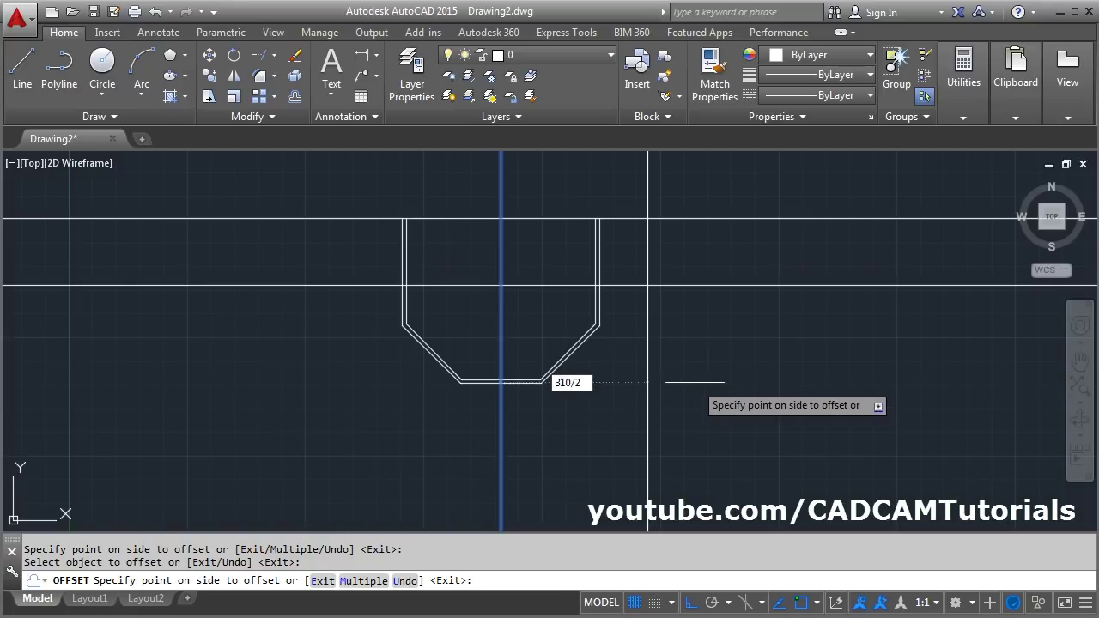
key("Return")
Step: Check the base end dimension in the reference image and offset the rightmost vertical line 40 to the right
key("alt+Tab")
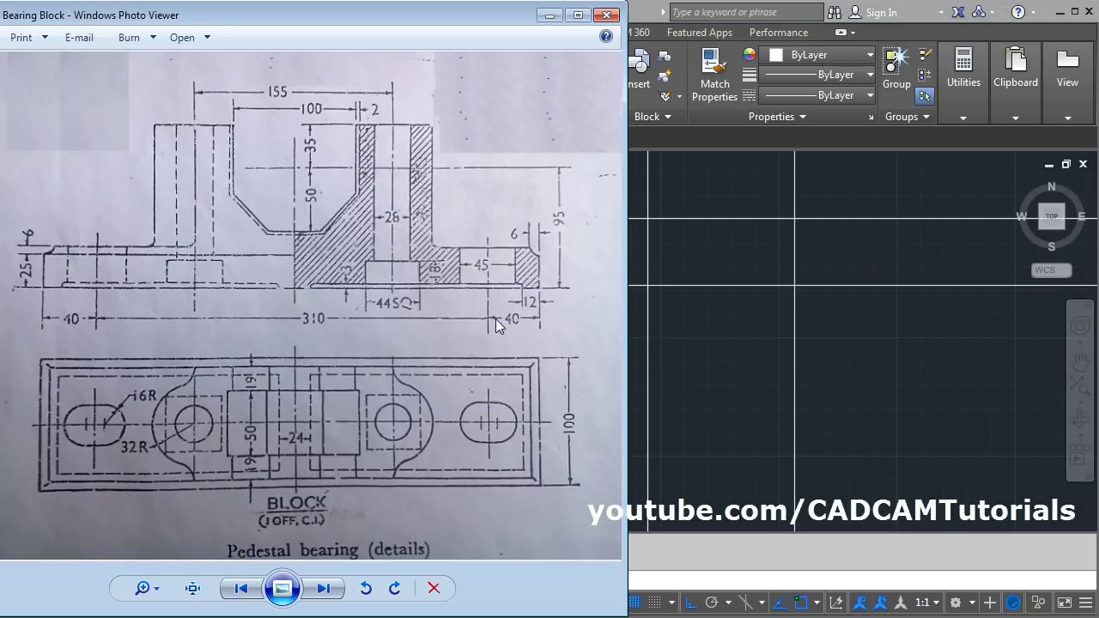
left_click(847, 375)
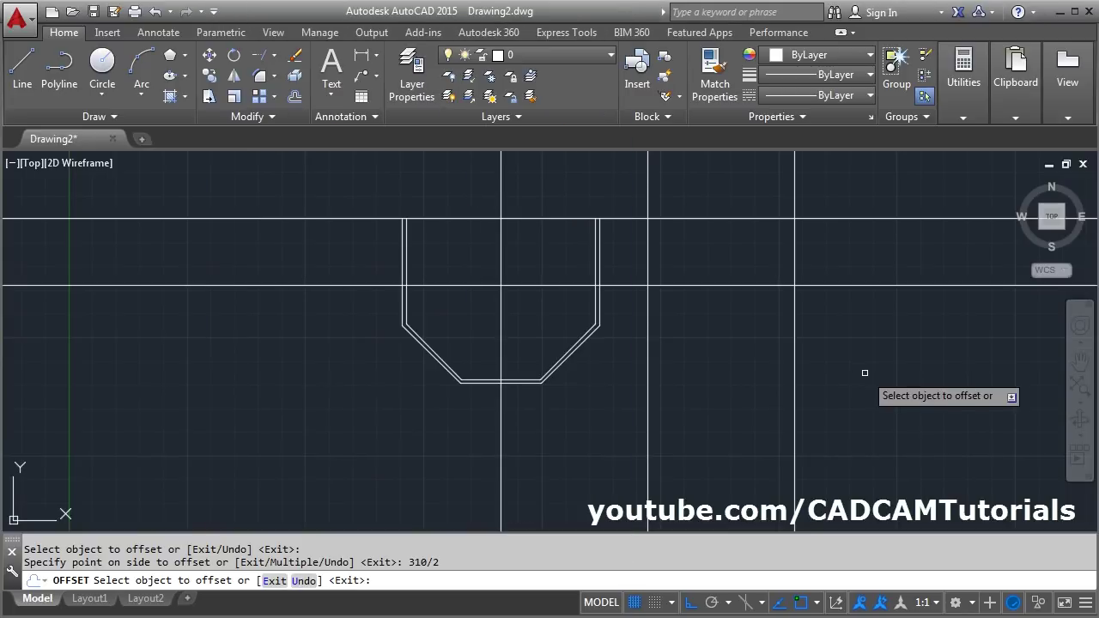
left_click(795, 427)
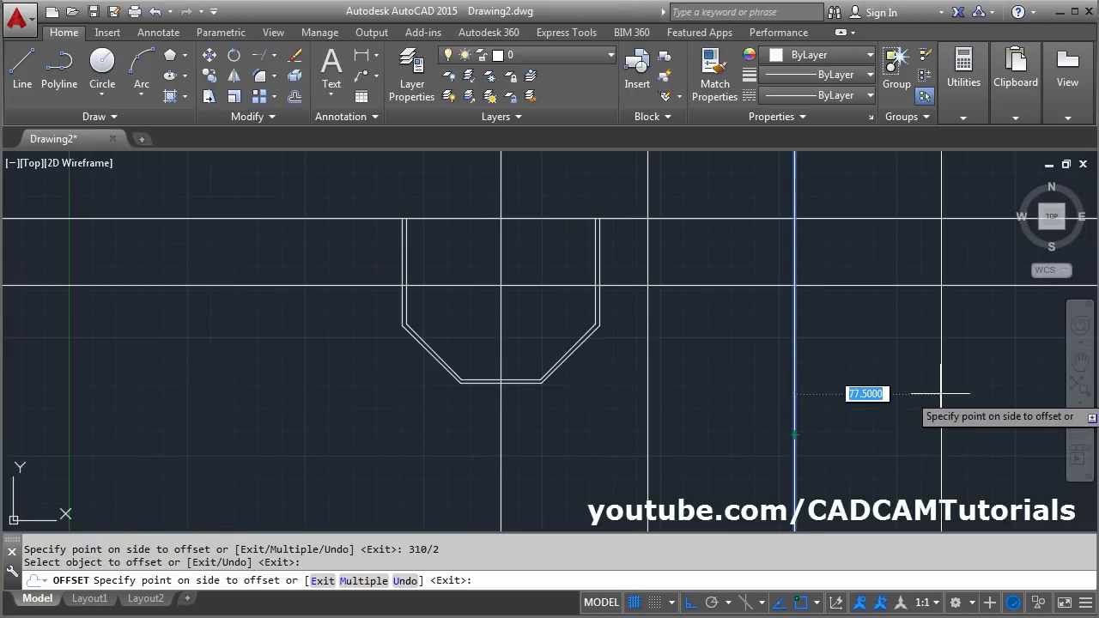
type("40")
key("Return")
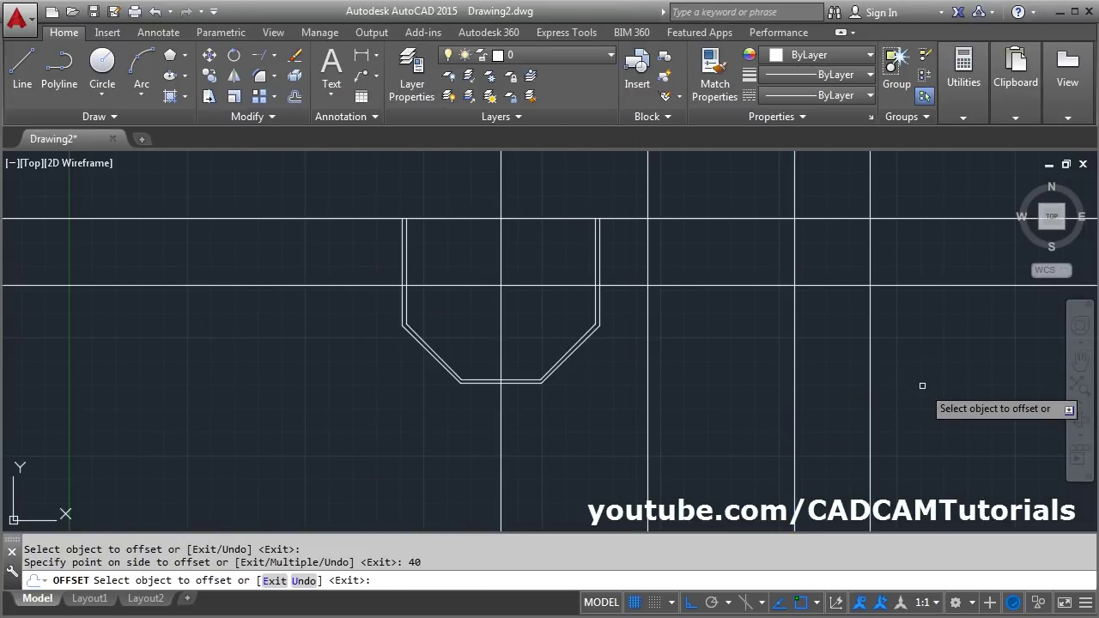
Step: Check the centre height in the reference image and offset the horizontal centre line downward by 95
key("alt+Tab")
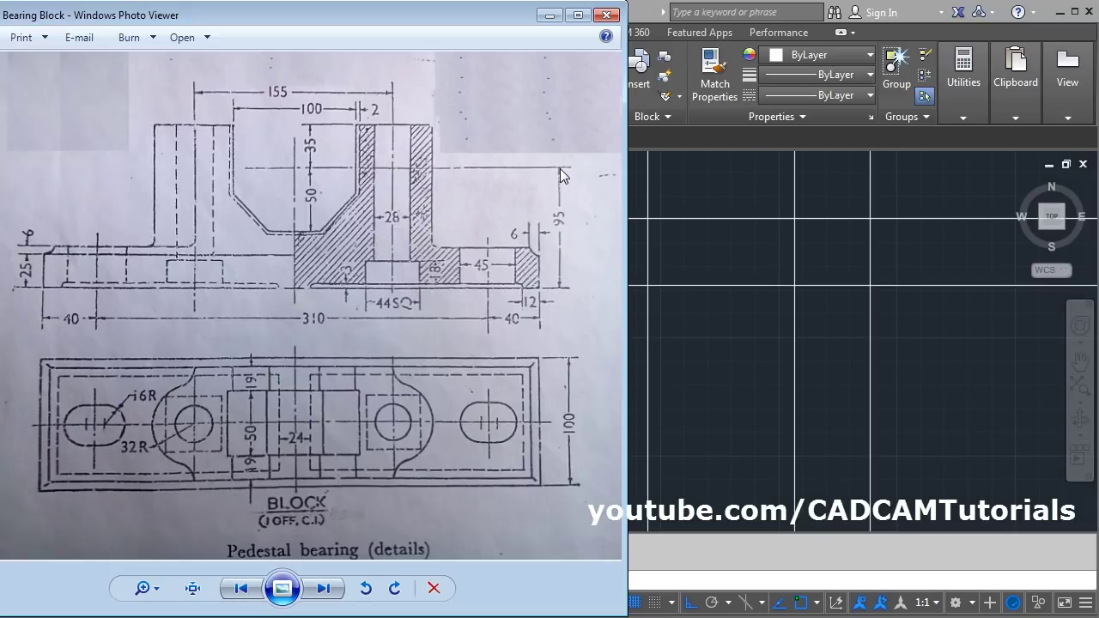
left_click(701, 324)
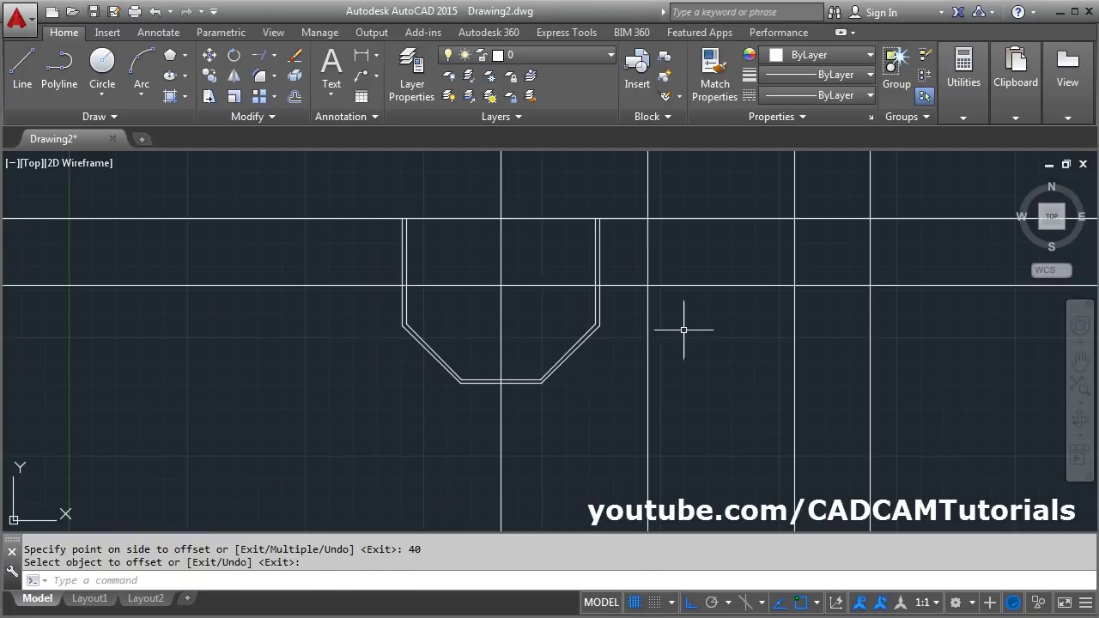
left_click(295, 96)
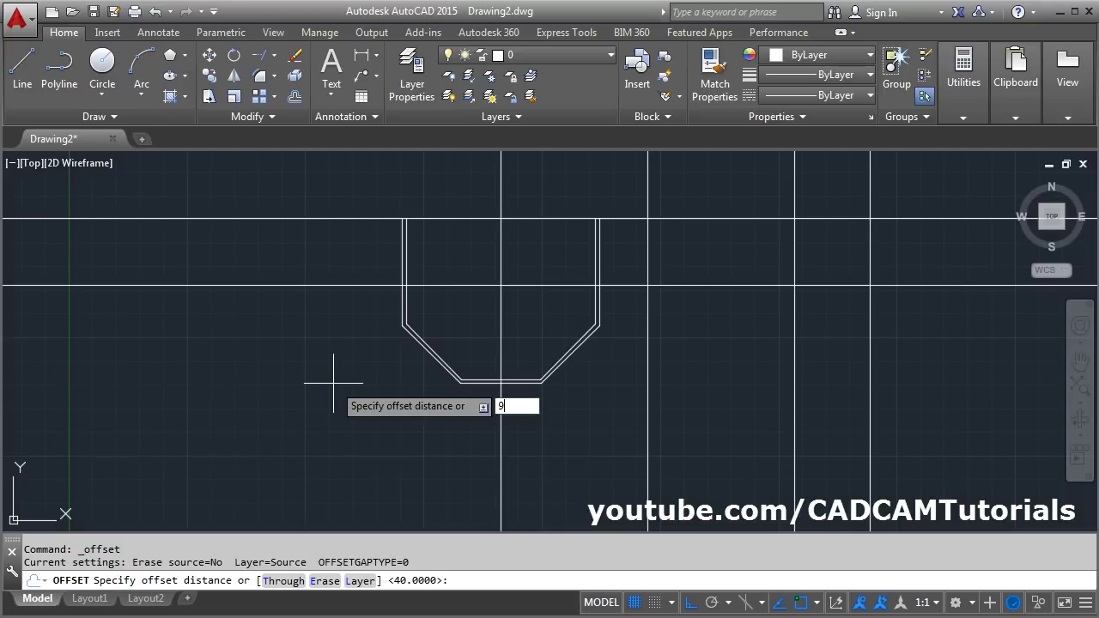
key("Return")
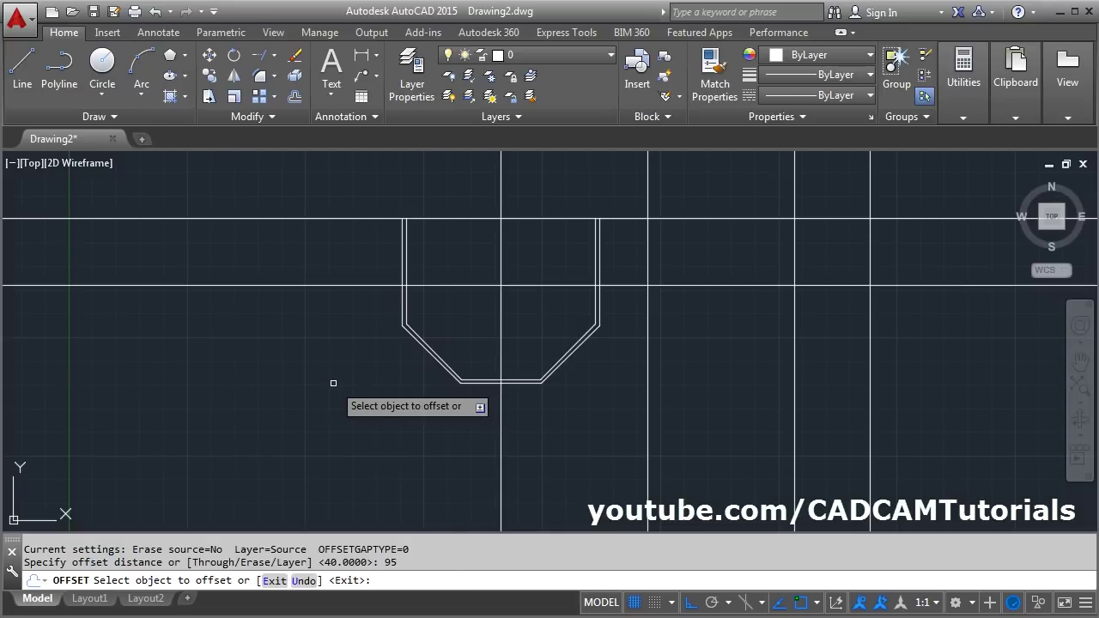
left_click(535, 285)
left_click(573, 464)
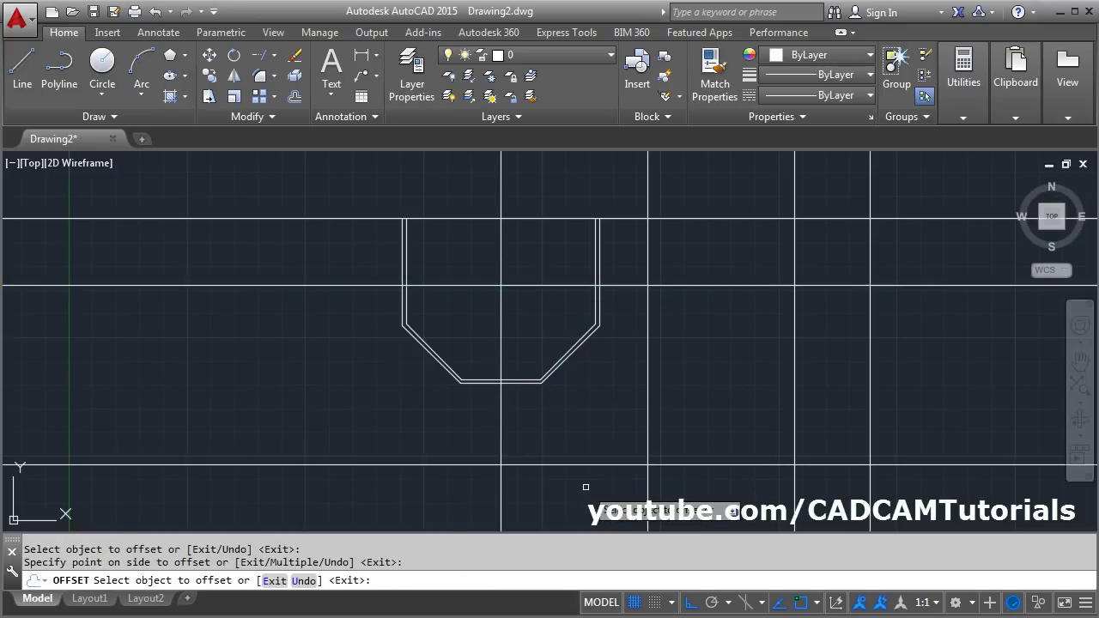
Step: Check the base thickness in the reference image and offset the lowest horizontal line upward by 31
key("alt+Tab")
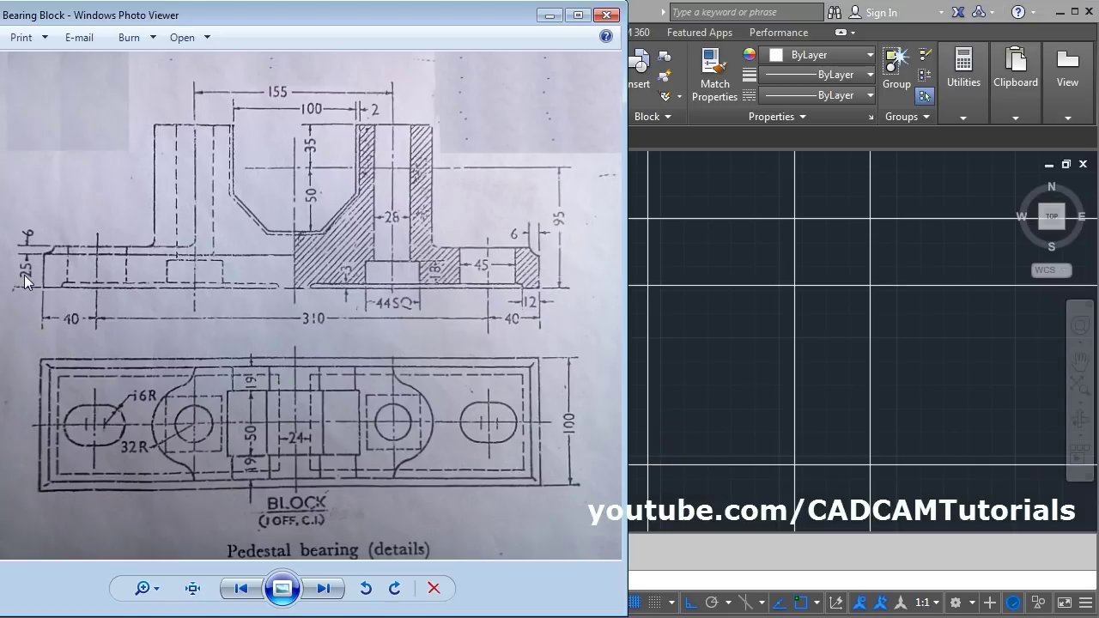
key("alt+Tab")
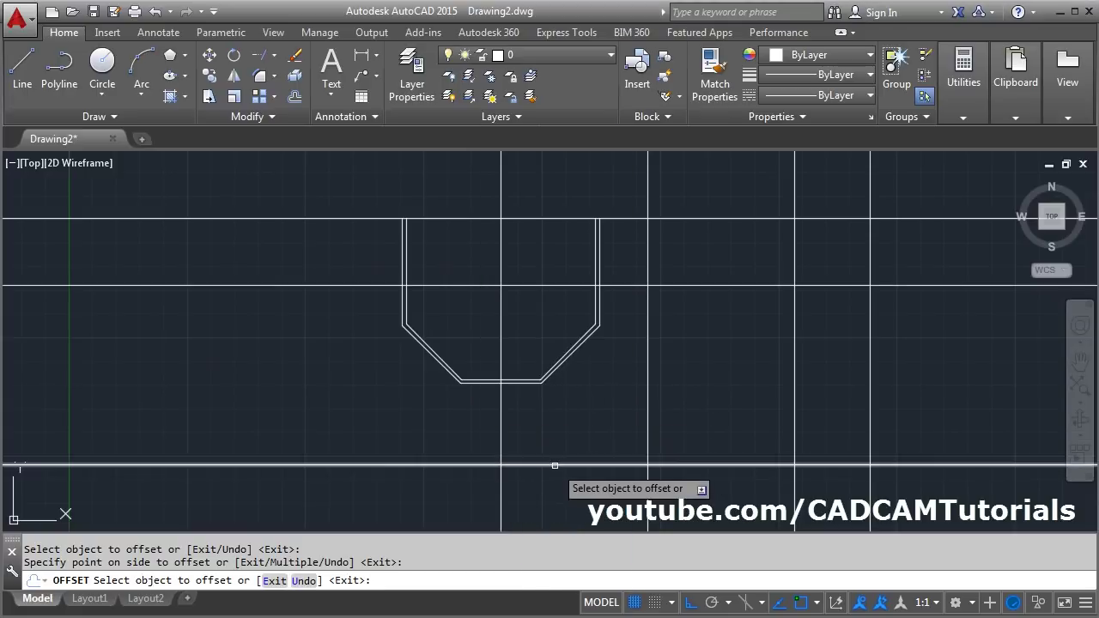
left_click(555, 464)
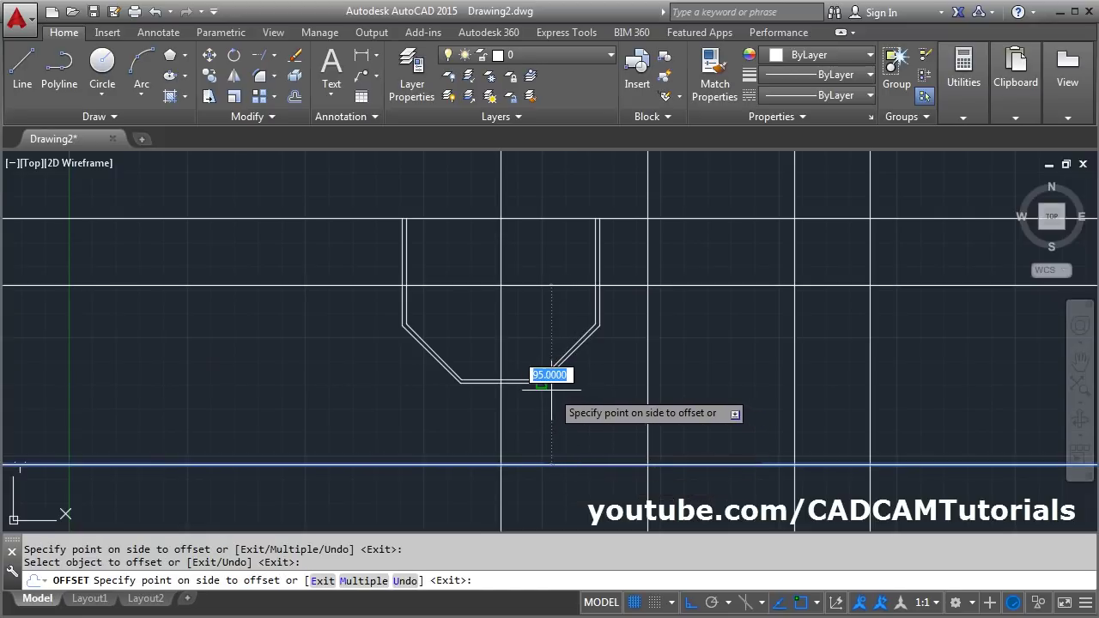
type("31")
key("Return")
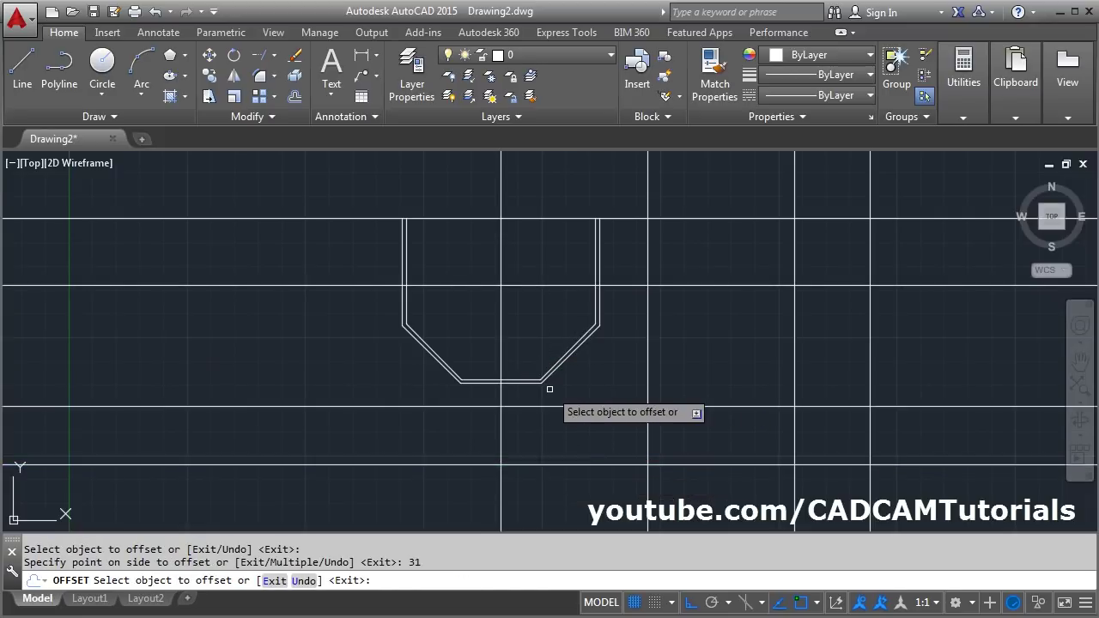
Step: Check the boss radius in the reference image and offset the inner hole's vertical centre line to the right by 32
key("Return")
scroll(398, 284, "down", 2)
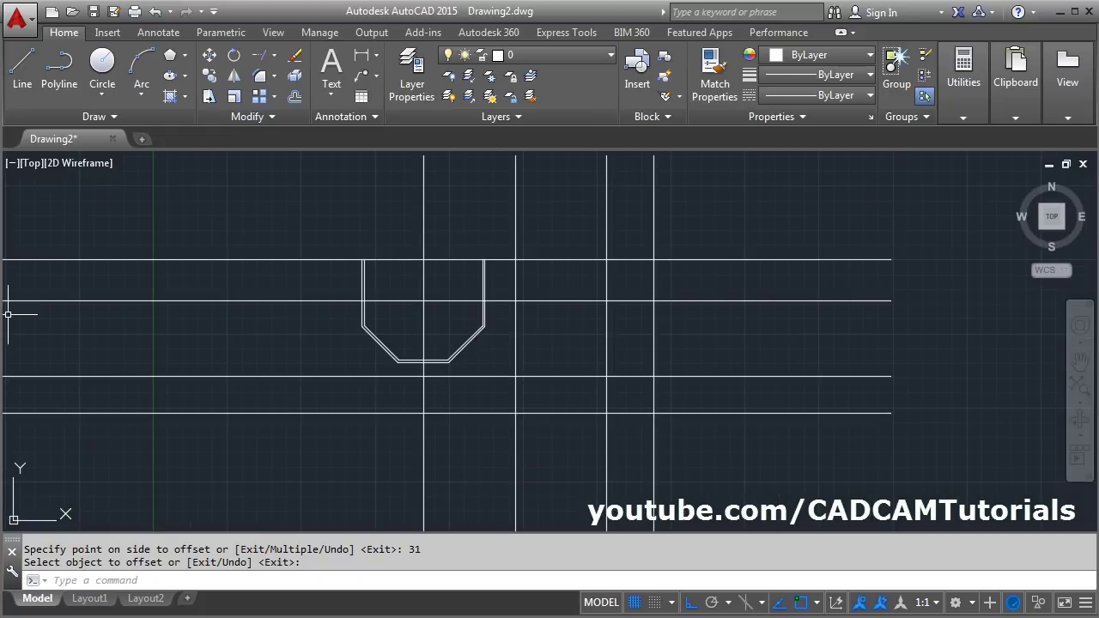
key("alt+Tab")
left_click(294, 95)
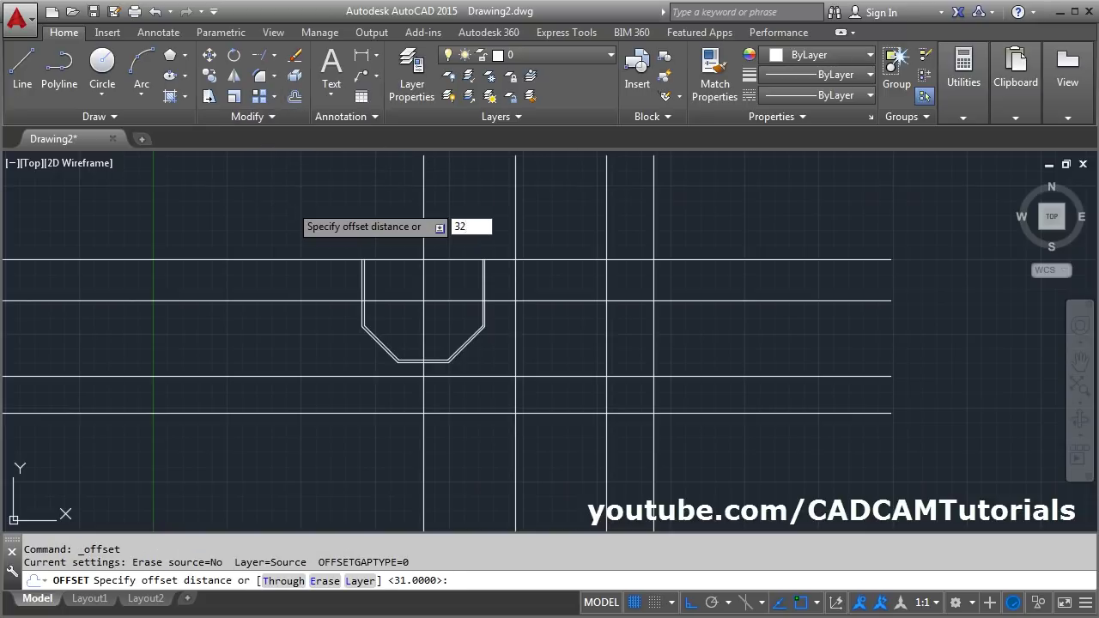
type("32")
key("Return")
key("alt+Tab")
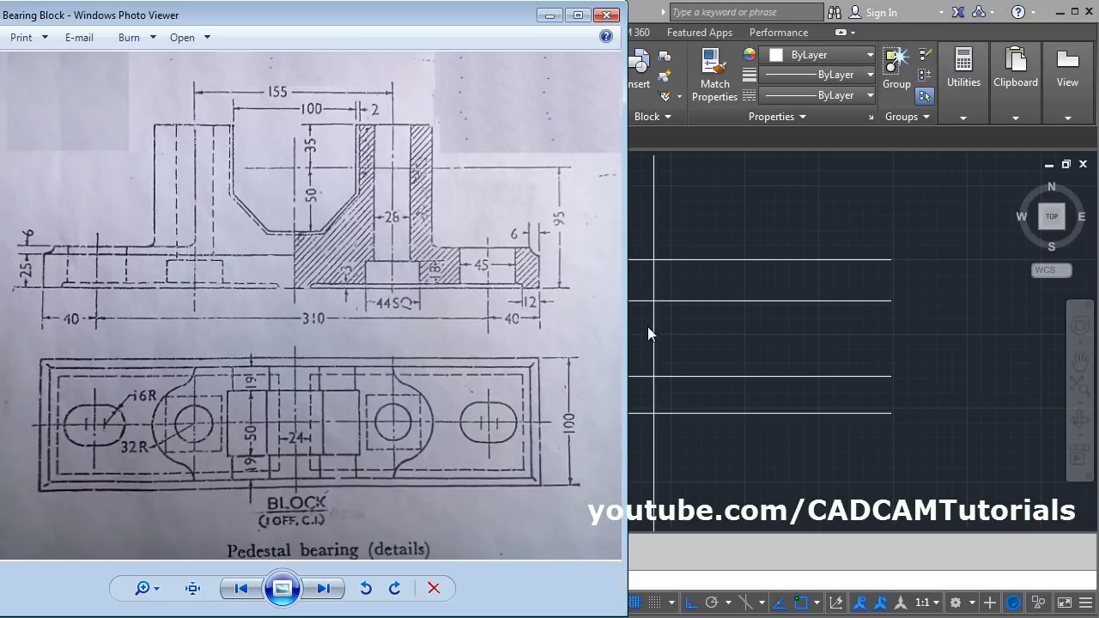
key("alt+Tab")
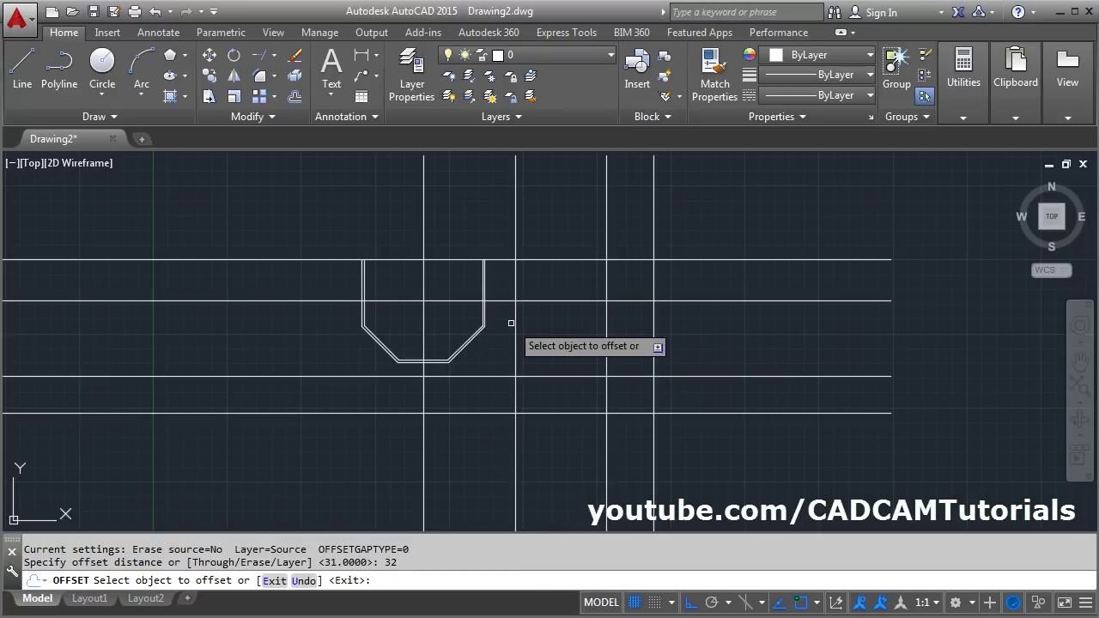
left_click(515, 323)
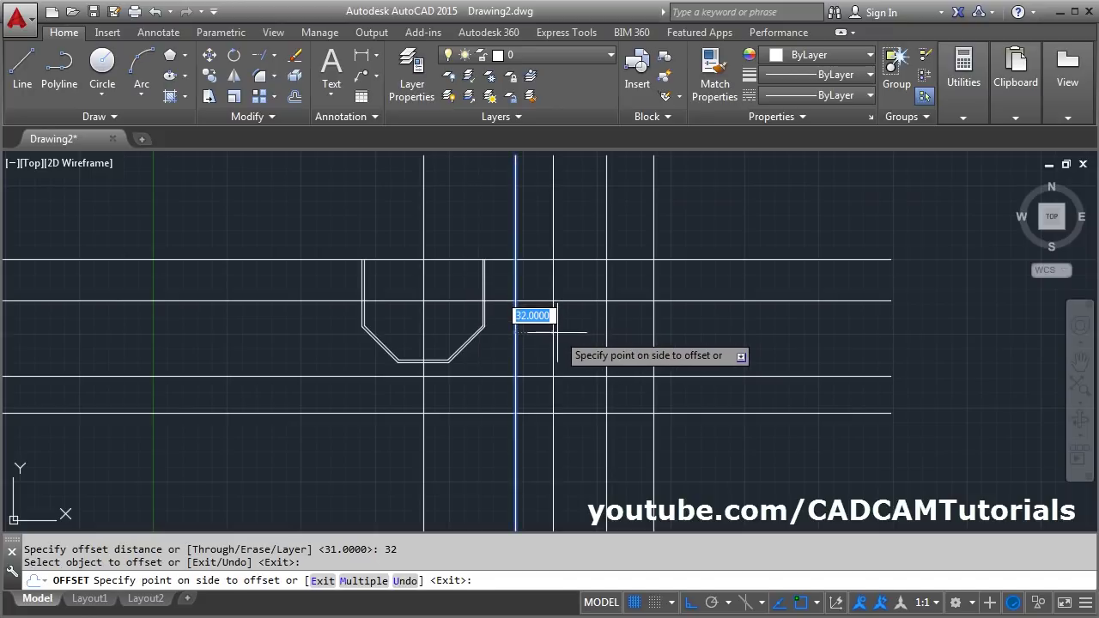
left_click(558, 333)
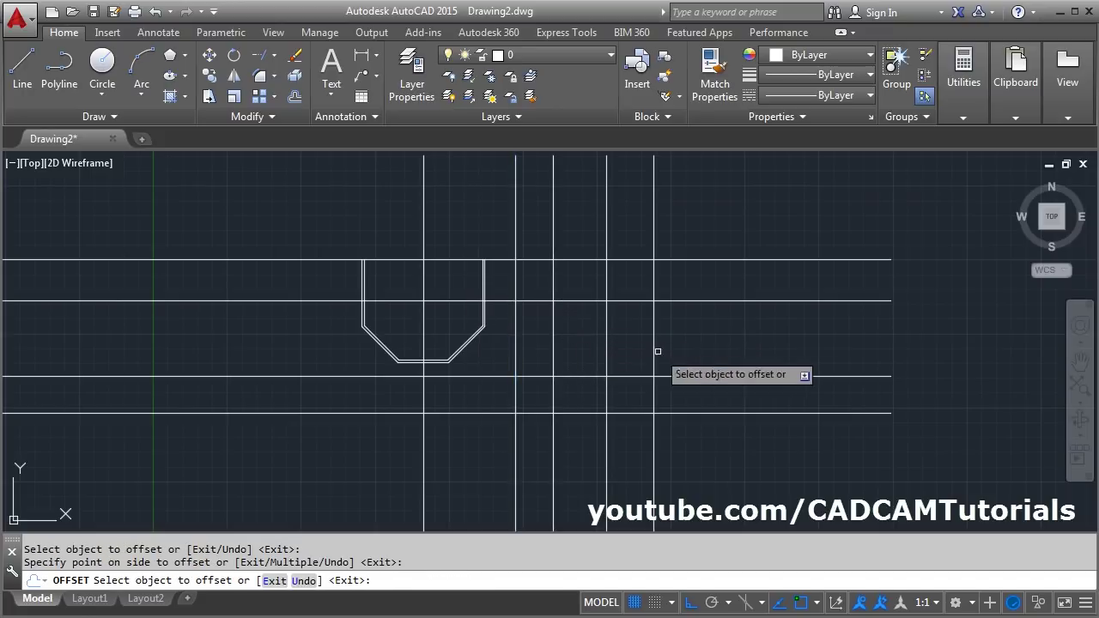
key("Return")
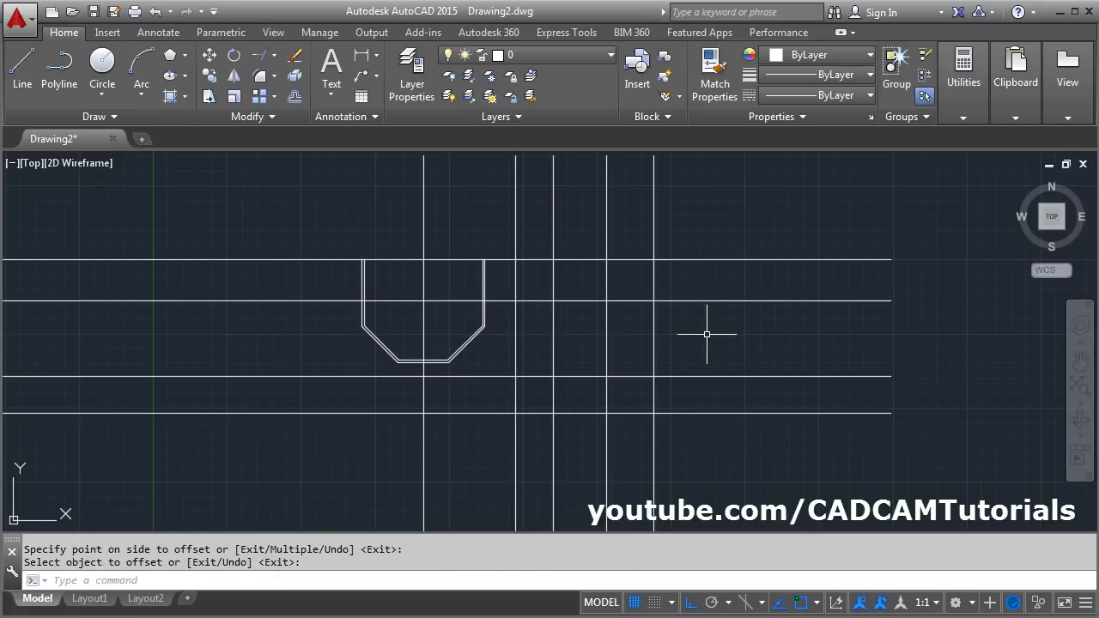
Step: Trim the base's bottom-right corner and the horizontal base and top lines beyond the rightmost vertical, using these four lines as cutting edges
mouse_move(707, 334)
middle_mouse_down()
mouse_move(760, 345)
mouse_move(724, 368)
middle_mouse_up()
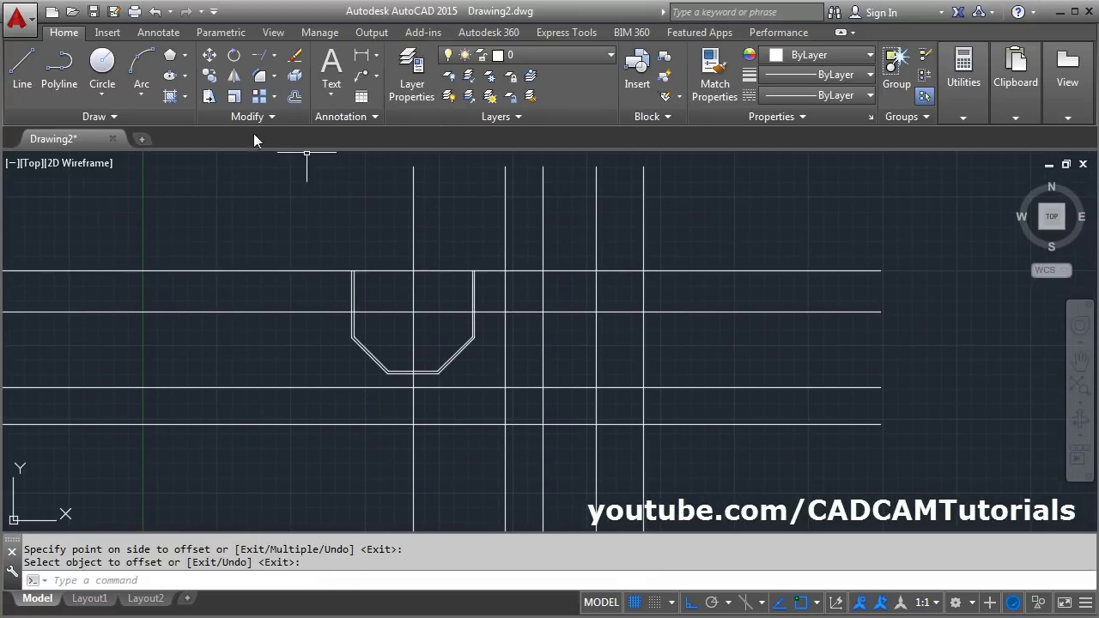
left_click(275, 57)
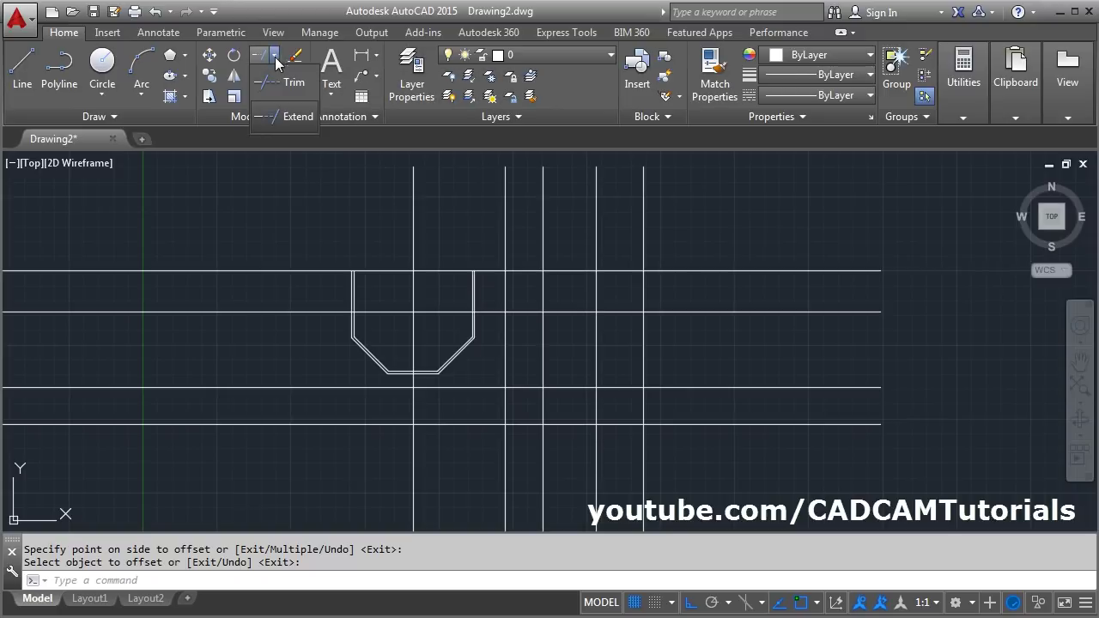
left_click(277, 81)
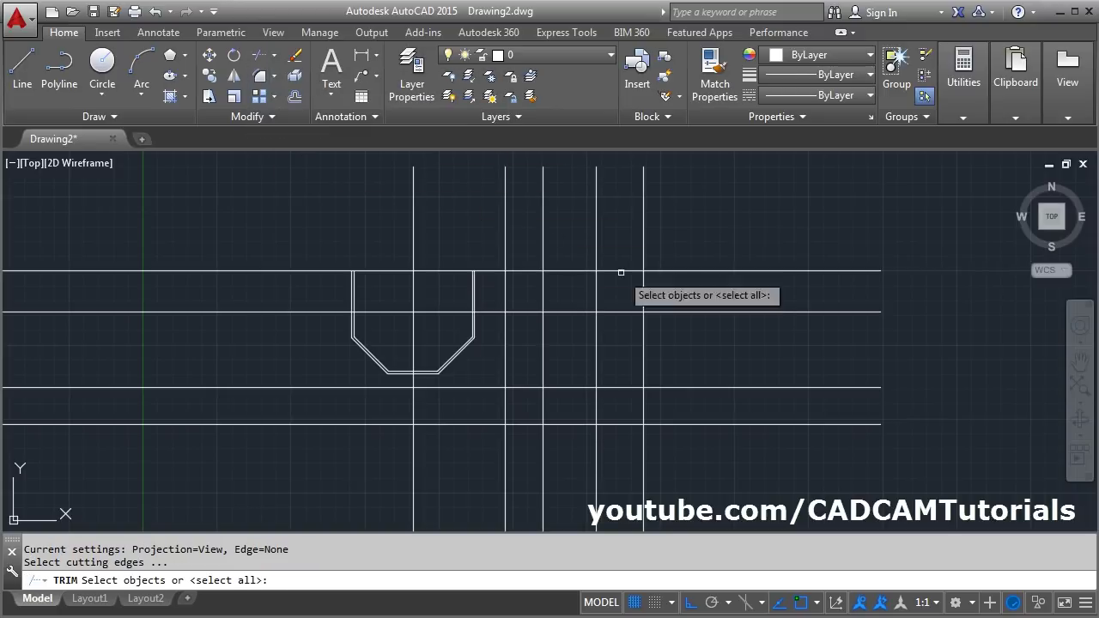
left_click(489, 270)
left_click(643, 407)
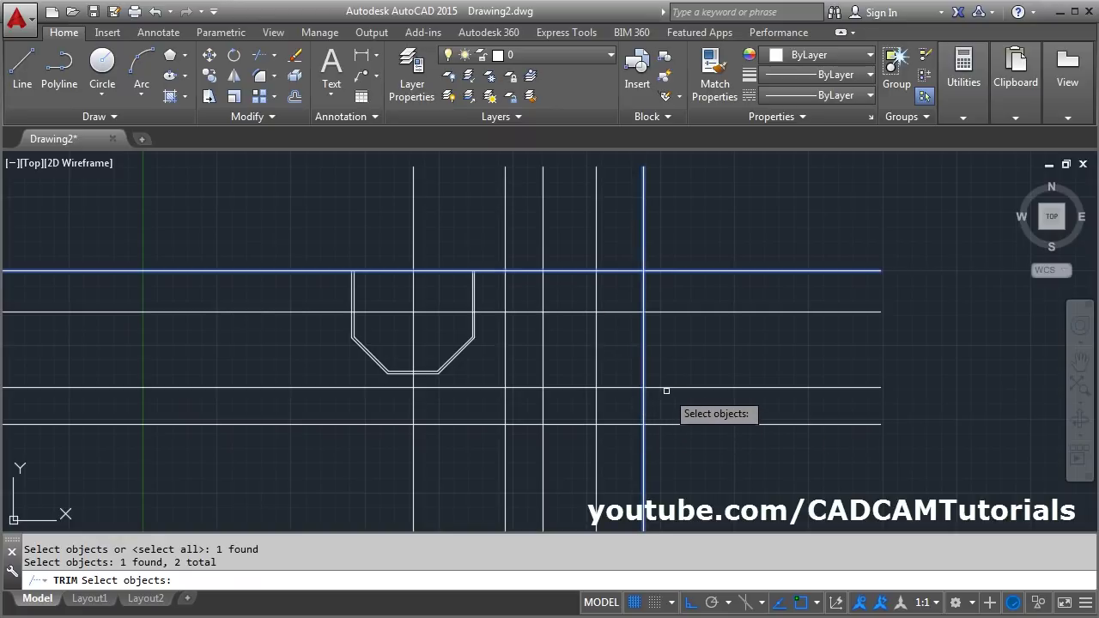
left_click(667, 388)
left_click(662, 423)
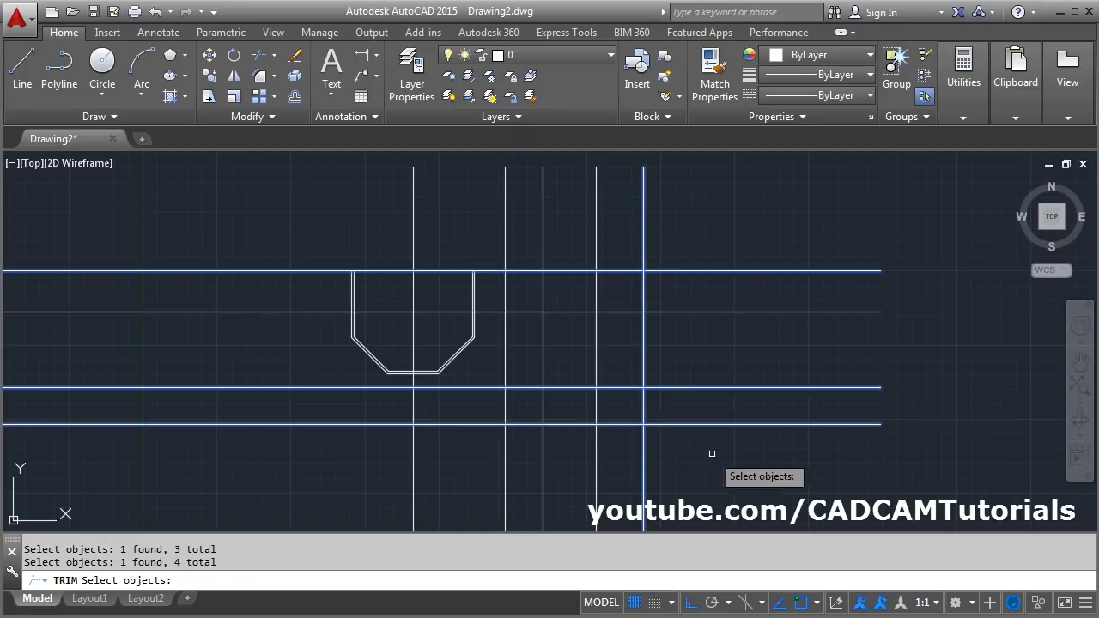
key("Return")
left_click(643, 445)
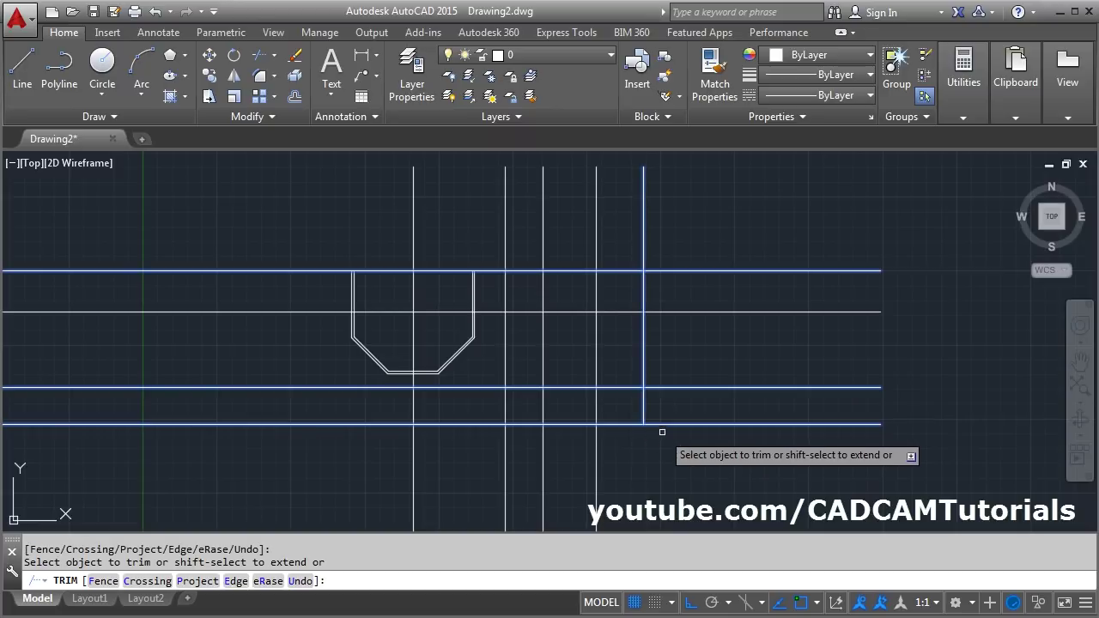
left_click(664, 424)
left_click(673, 393)
left_click(677, 346)
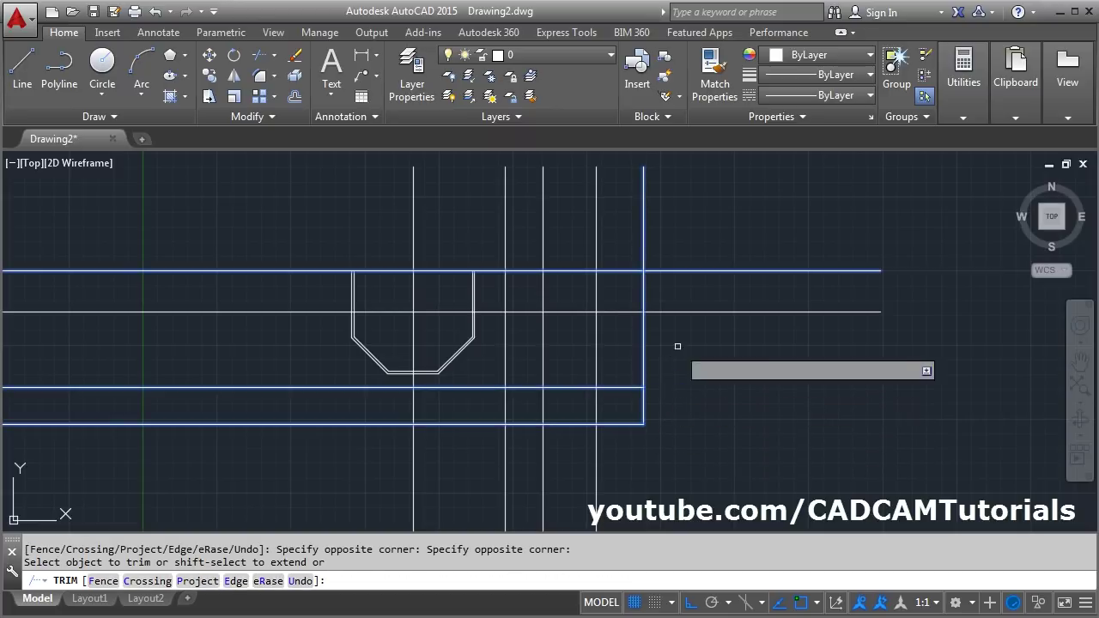
left_click(665, 269)
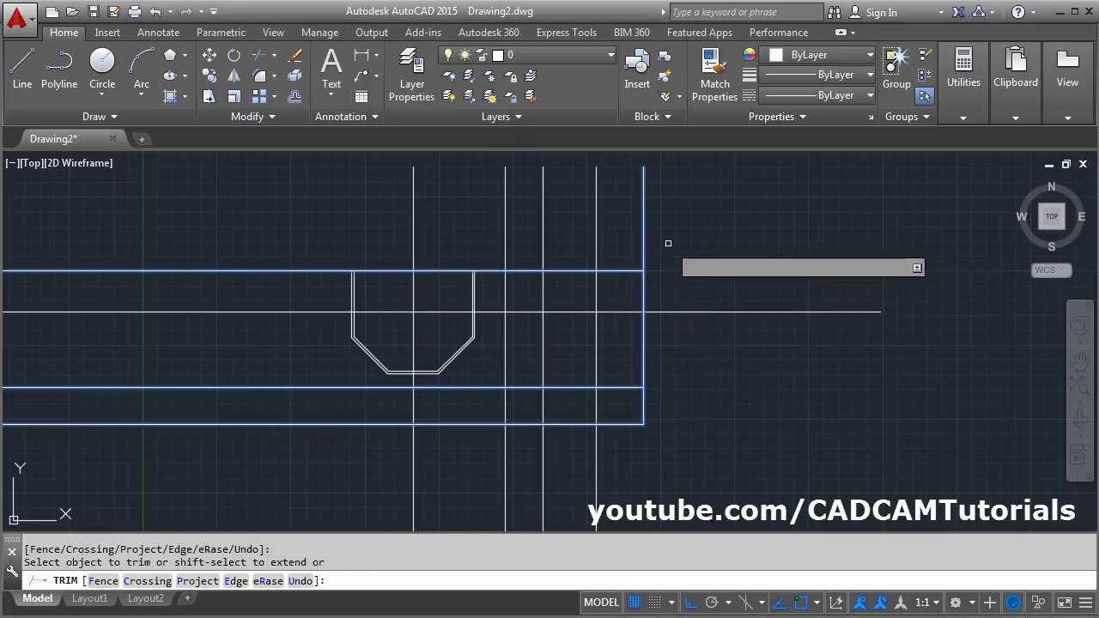
Step: Trim the four right-hand verticals above the top line and the two rightmost ones between the top line and the base
left_click(681, 221)
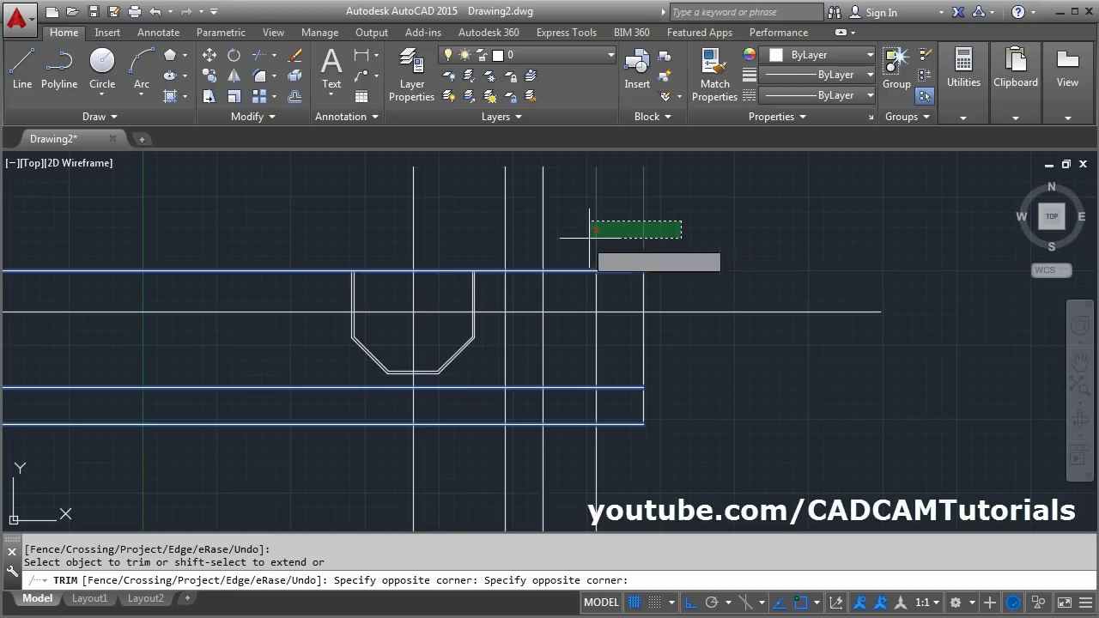
left_click(437, 243)
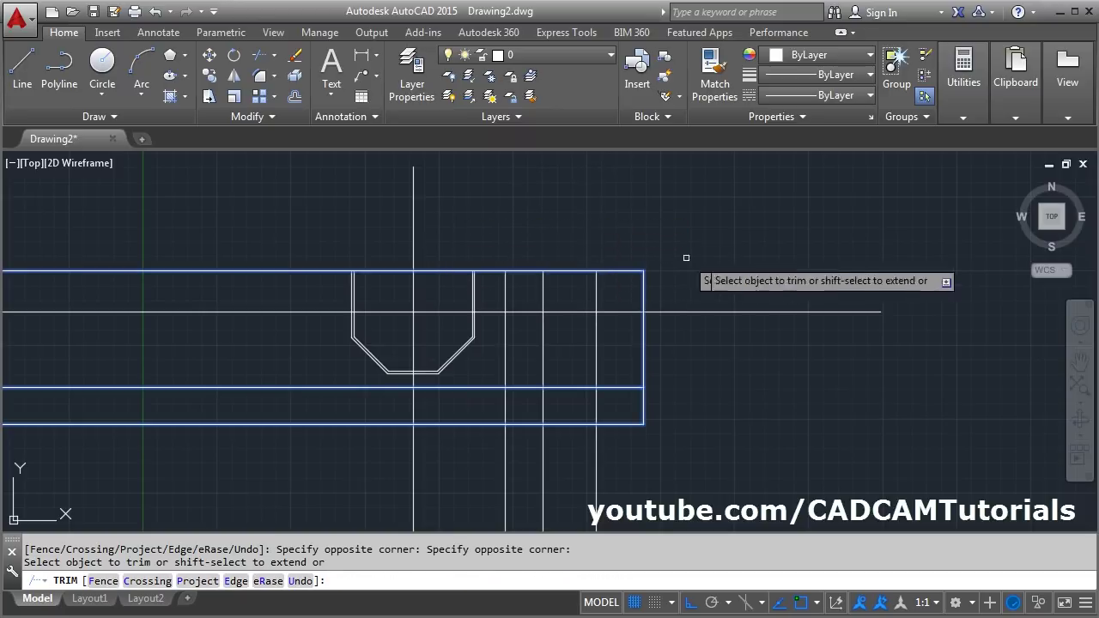
left_click(675, 337)
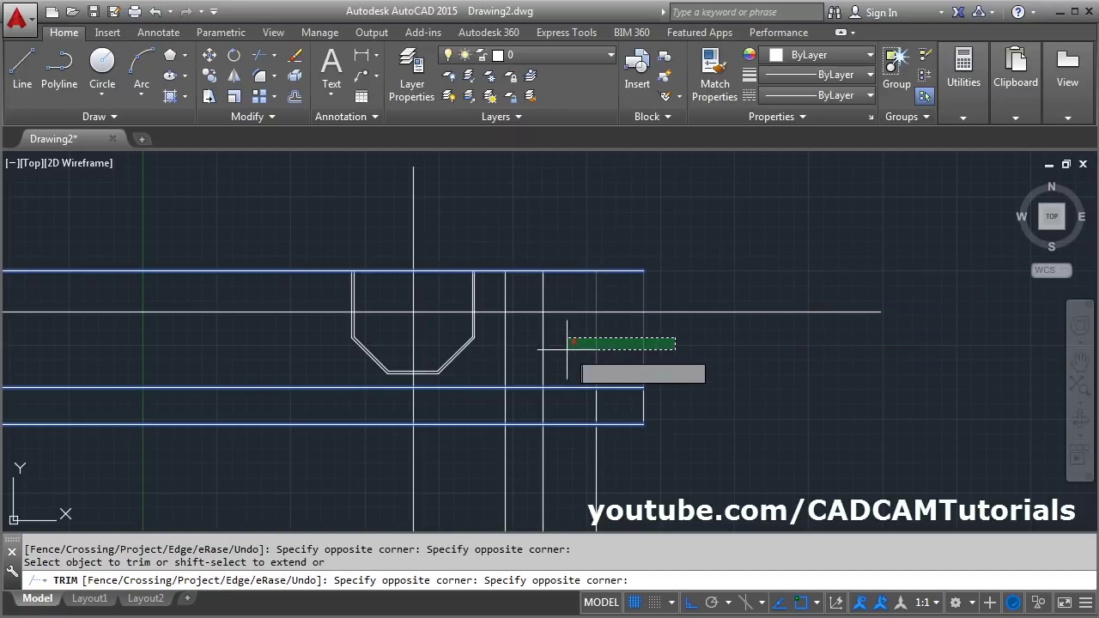
left_click(584, 344)
key("Return")
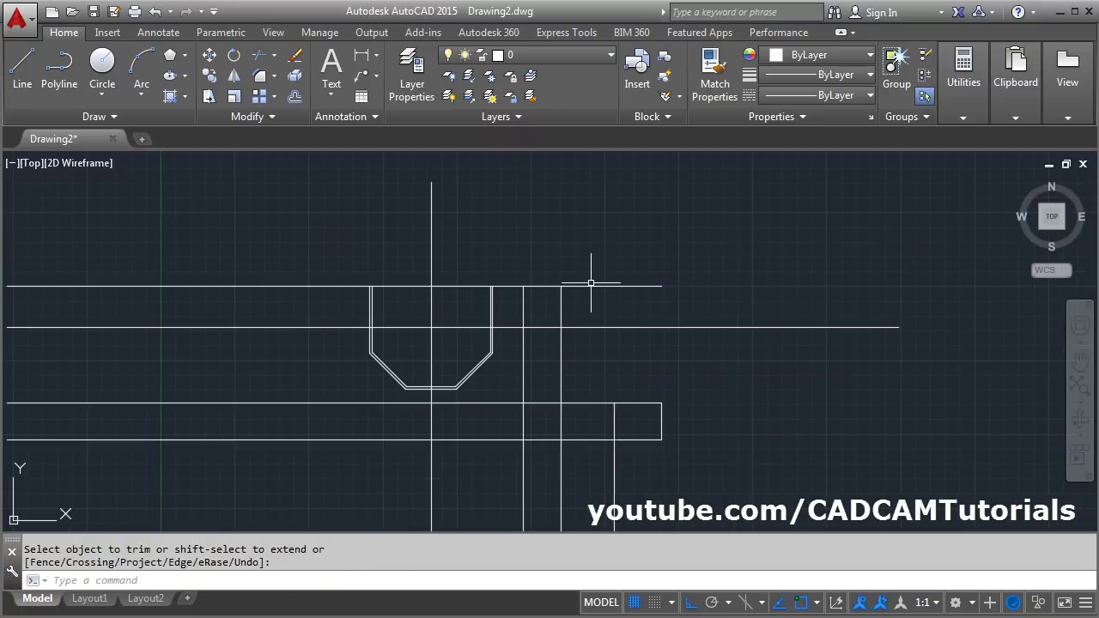
Step: Trim the top horizontal line beyond the boss's outer vertical edge
type("ts or")
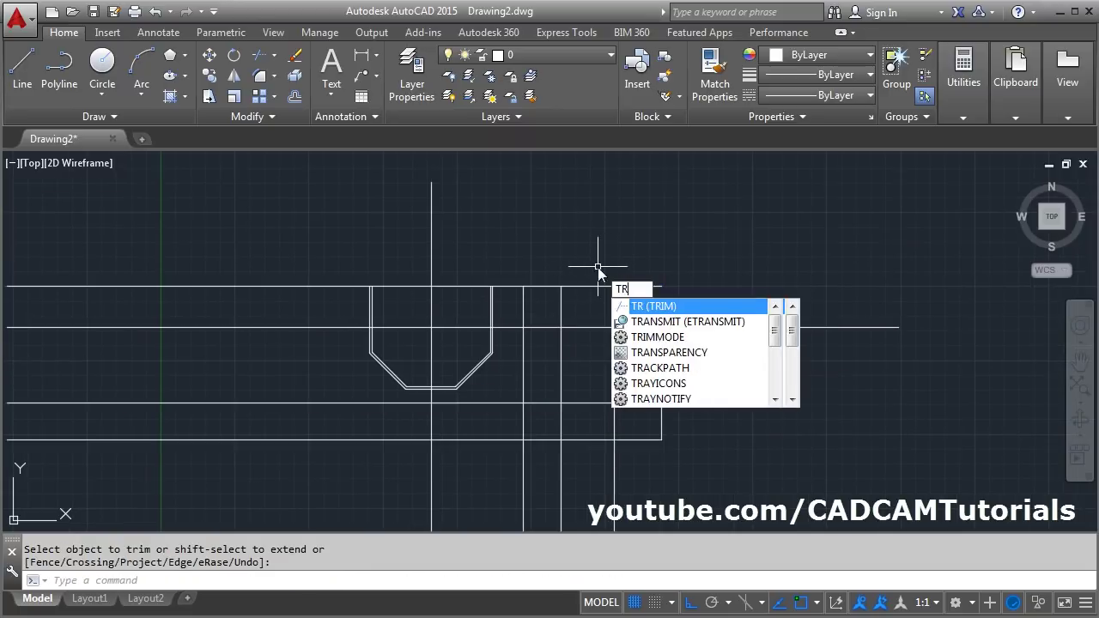
key("Return")
left_click(561, 298)
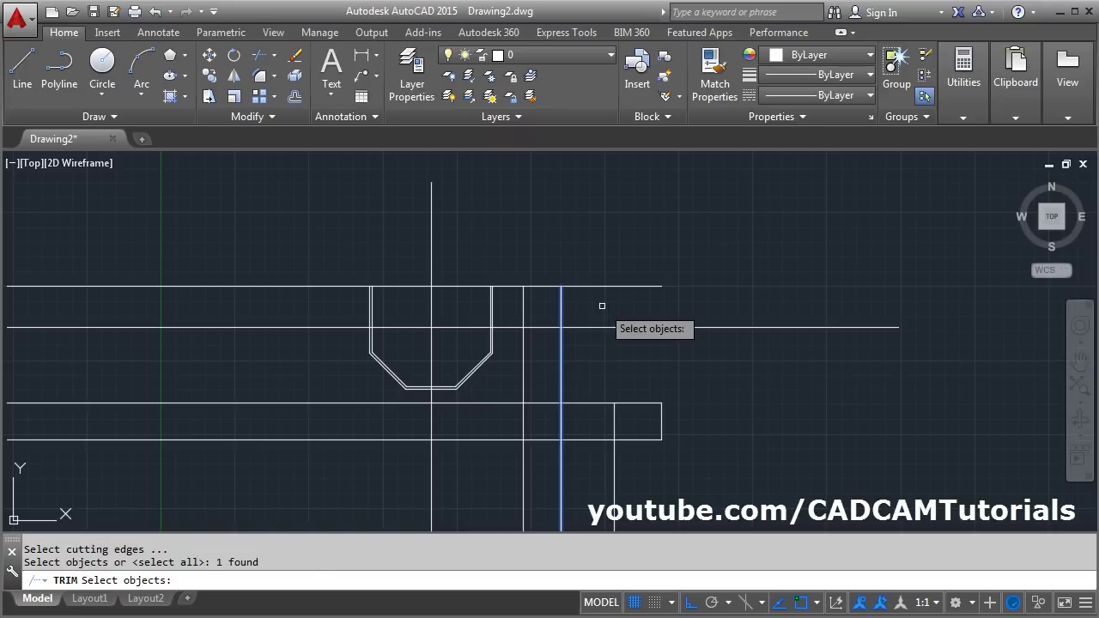
key("Return")
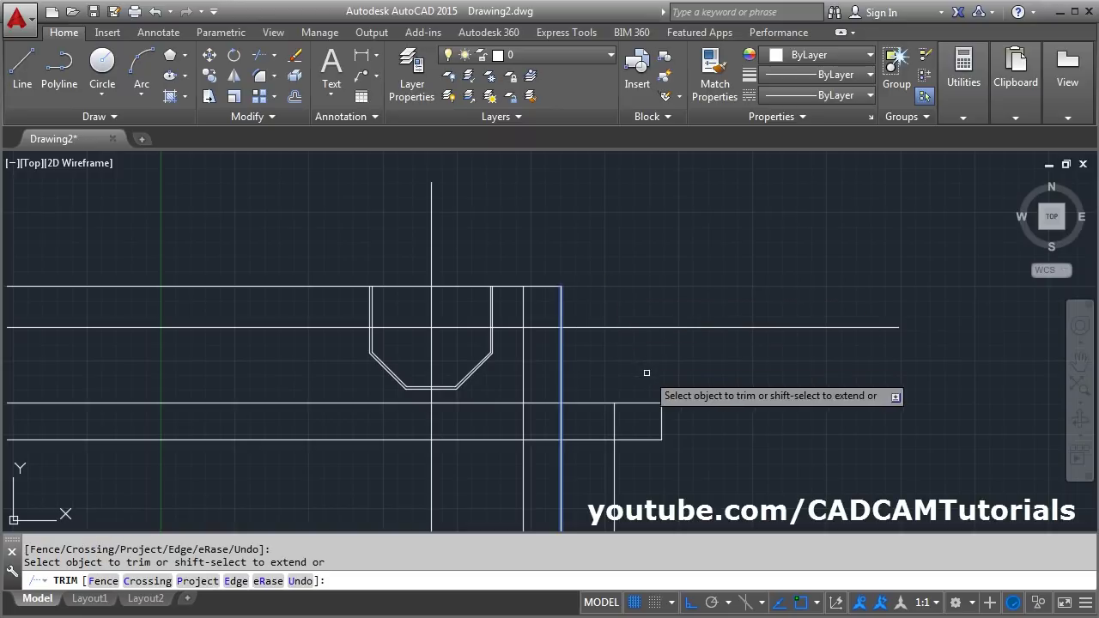
key("Return")
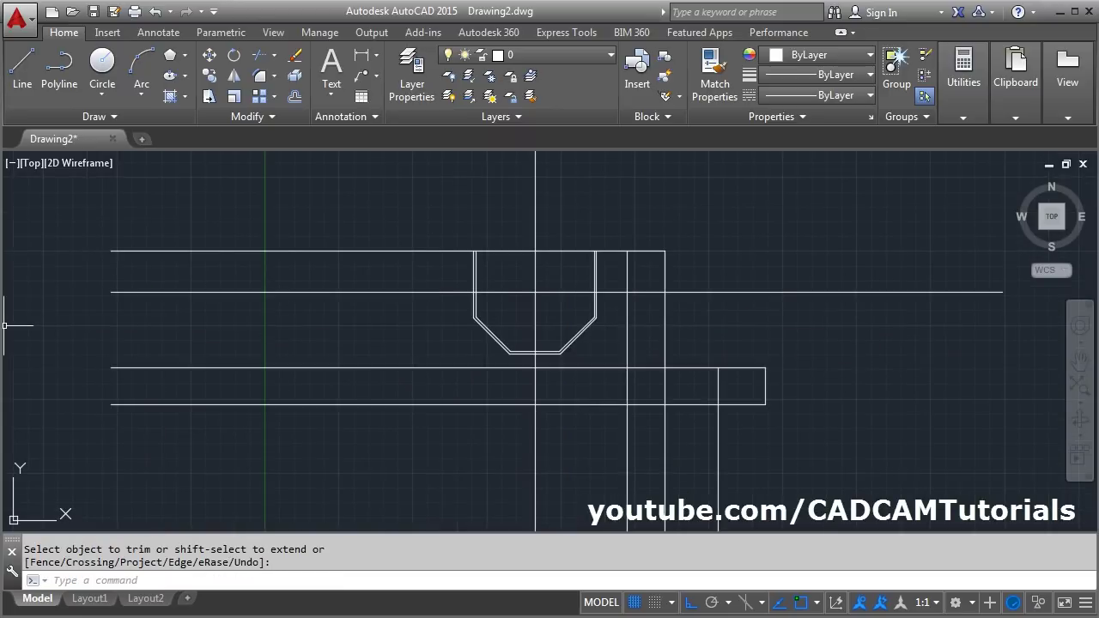
Step: Check the reference image and trim the boss edge and the base's upper line to the corner where they meet
key("alt+Tab")
key("alt+Tab")
scroll(697, 385, "up", 2)
type("tr")
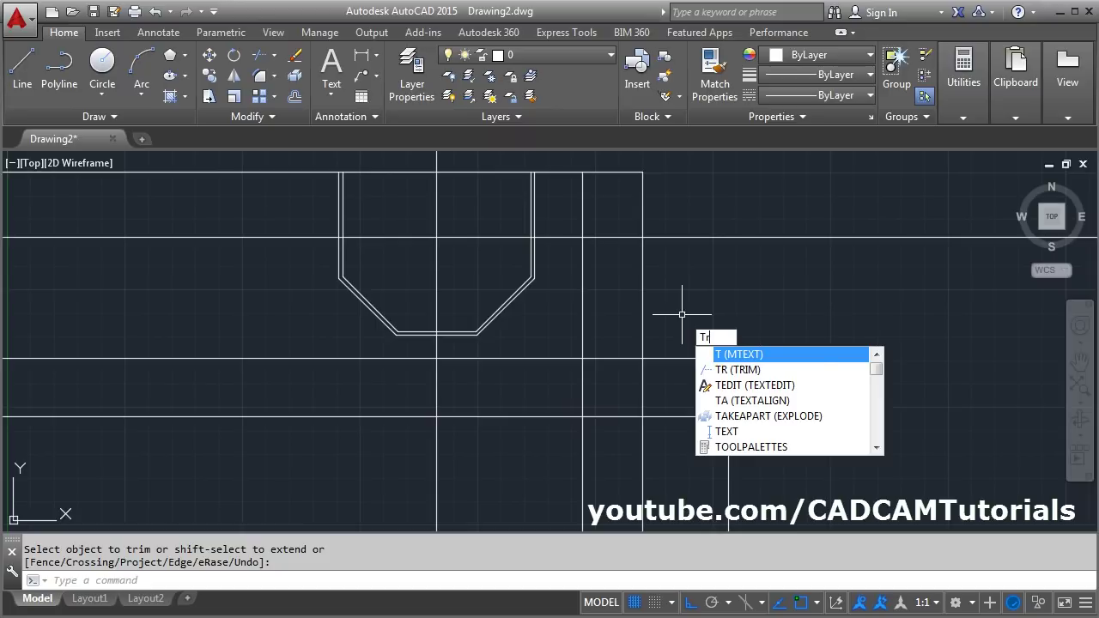
key("Return")
left_click(670, 364)
left_click(638, 337)
key("Return")
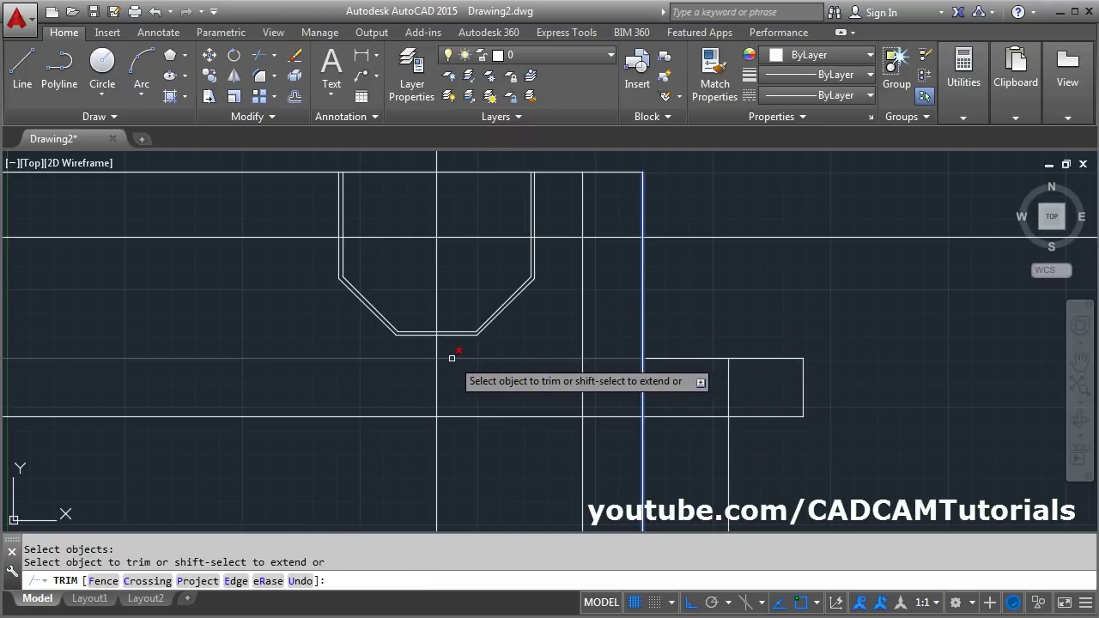
left_click(478, 359)
left_click(643, 456)
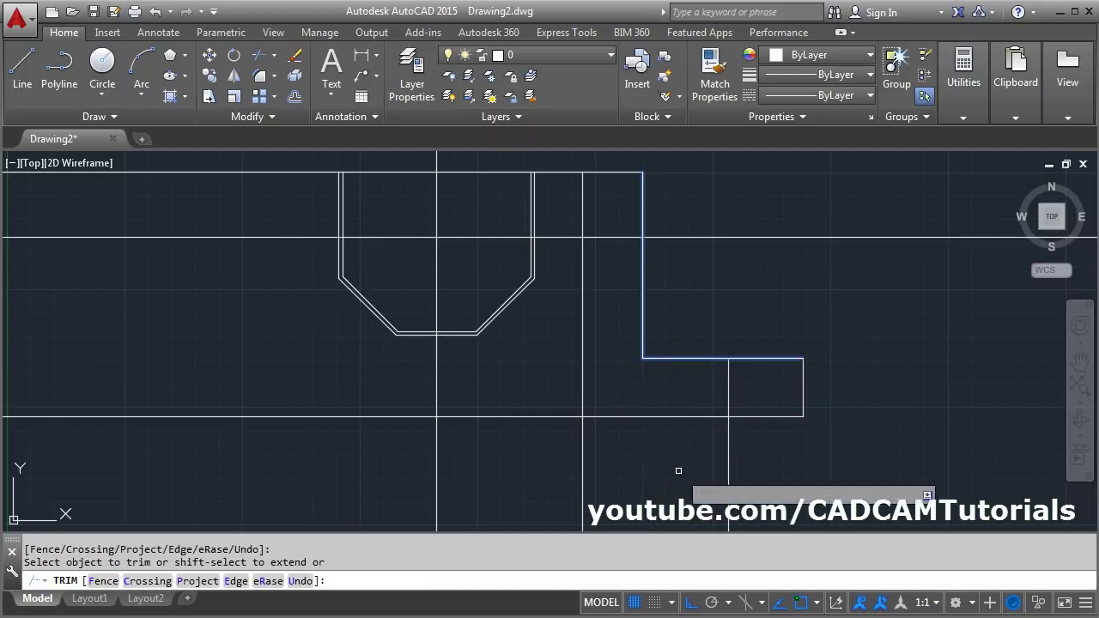
key("Return")
Step: Trim both right-hand hole centre lines below the base's bottom line
scroll(632, 418, "down", 2)
middle_click_drag(657, 453, 619, 425)
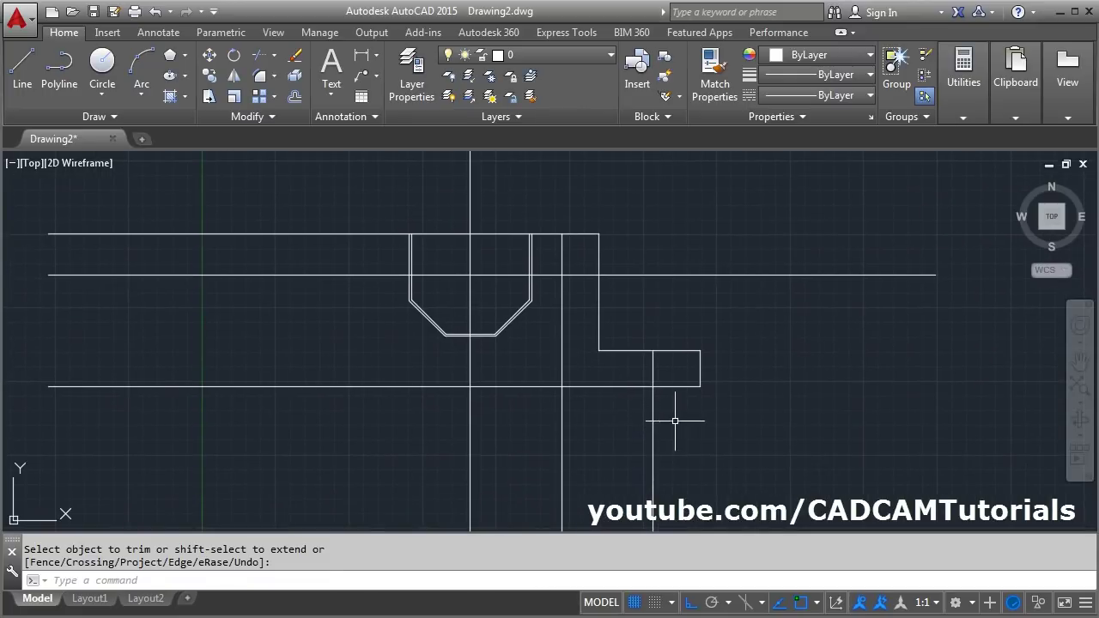
type("tr")
key("Return")
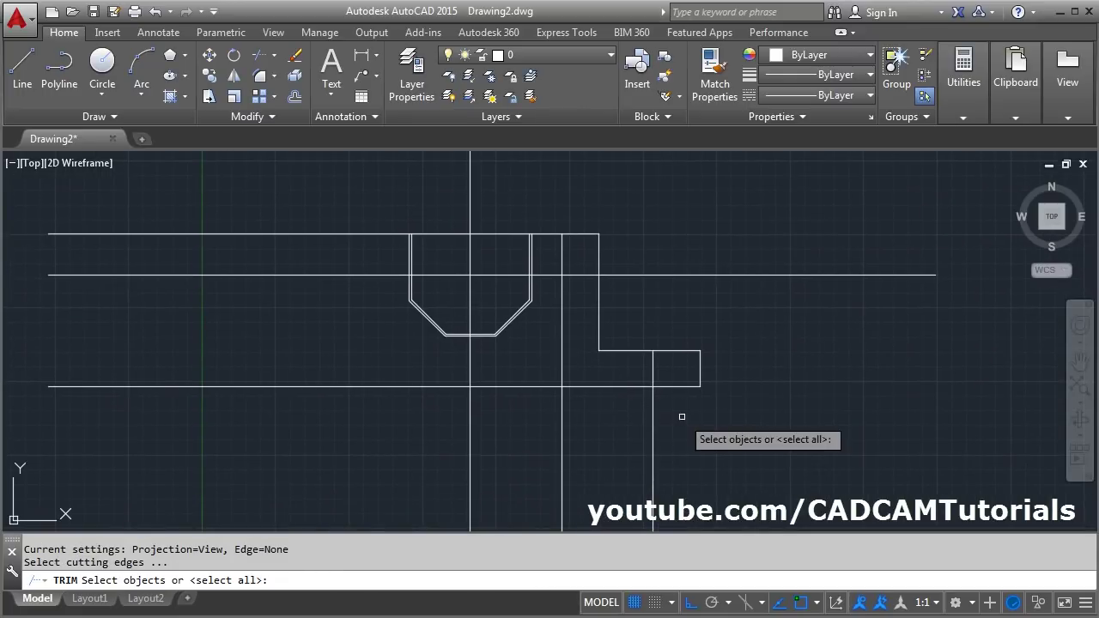
left_click(615, 387)
key("Return")
left_click(562, 399)
left_click(652, 407)
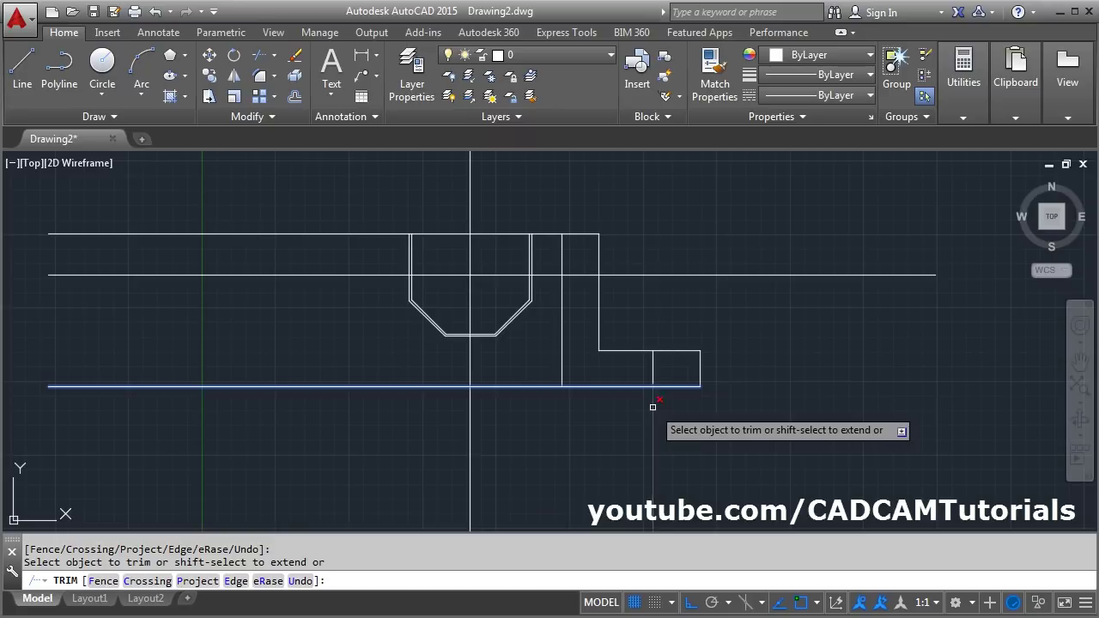
key("Return")
Step: Check the reference image and trim the horizontal centre line to the right of the opening's outer right edge
scroll(652, 296, "up", 2)
key("alt+Tab")
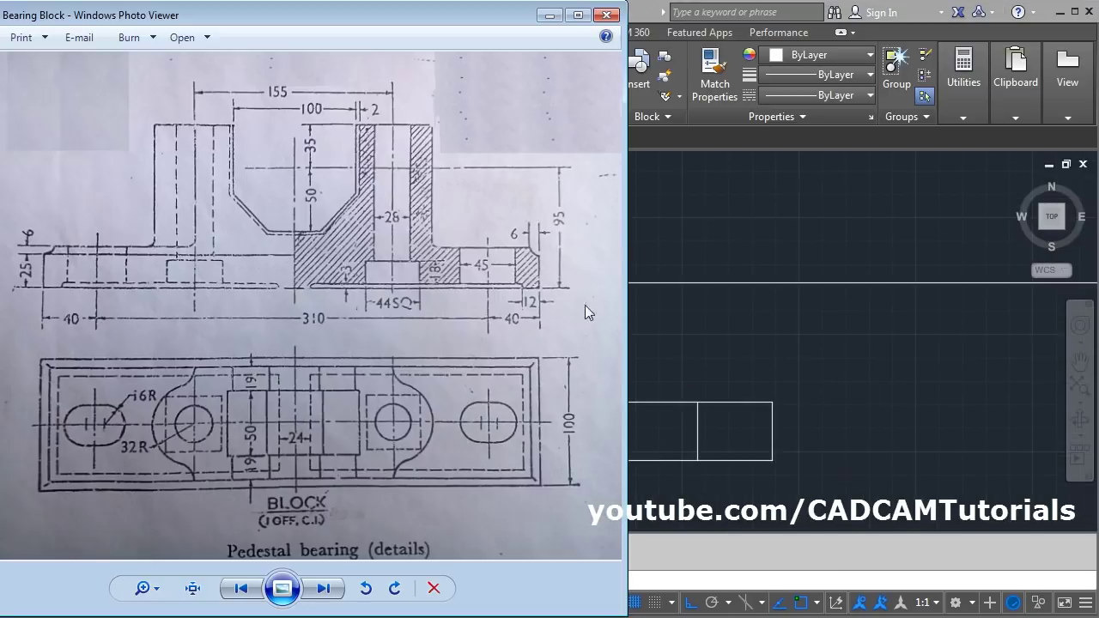
key("alt+Tab")
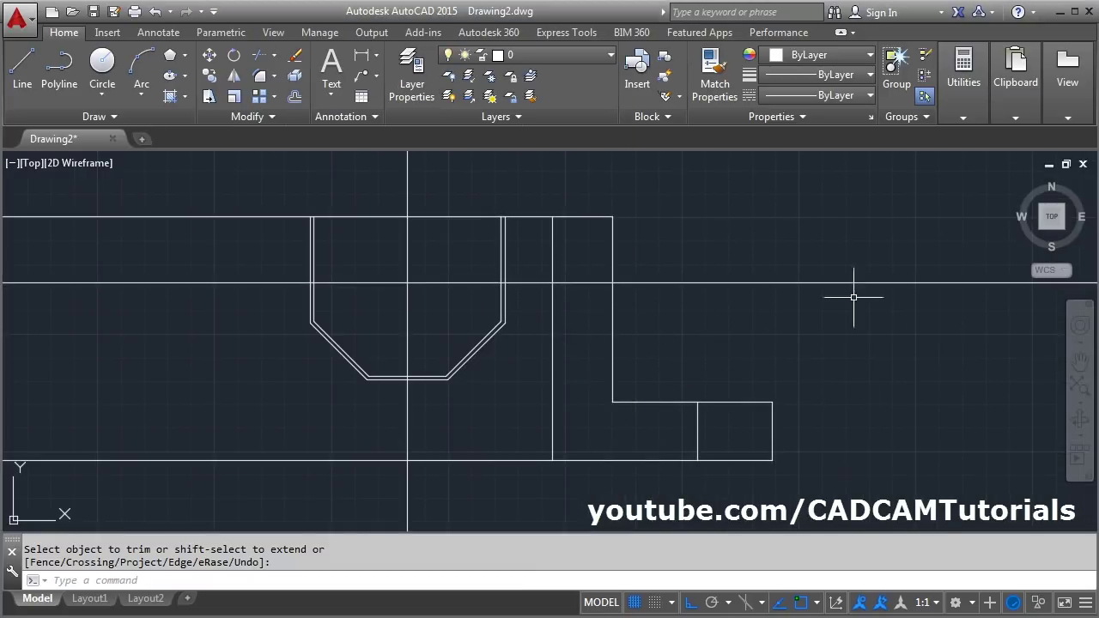
key("Return")
left_click(505, 296)
key("Return")
left_click(525, 284)
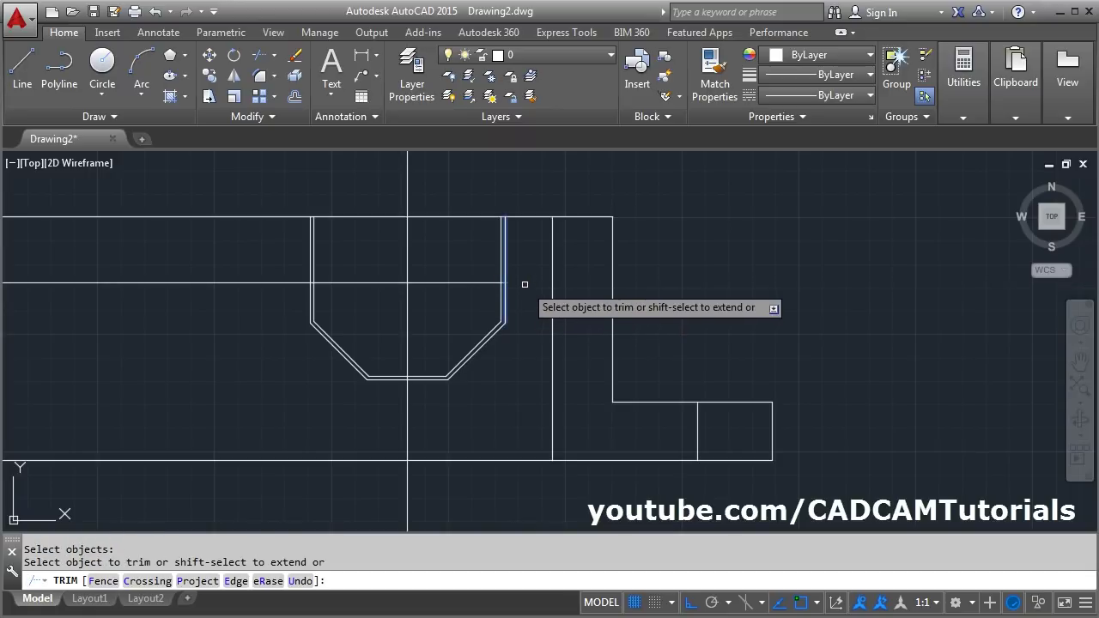
key("Return")
Step: Check the reference image and offset the boss hole's vertical centre line by 14 to both sides for the hole edges
key("alt+Tab")
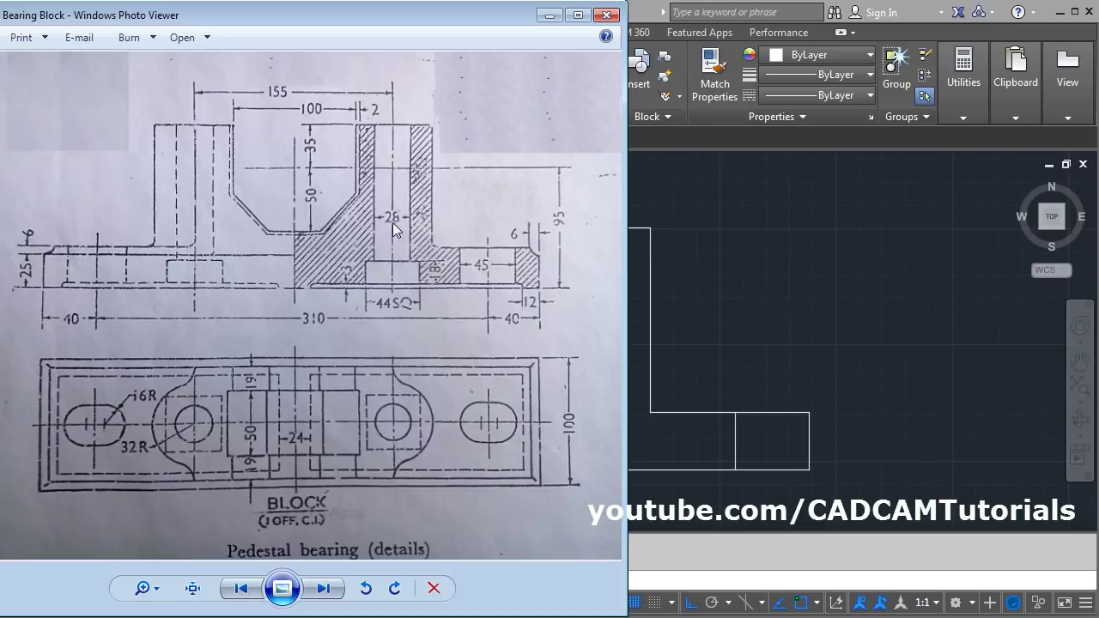
key("alt+Tab")
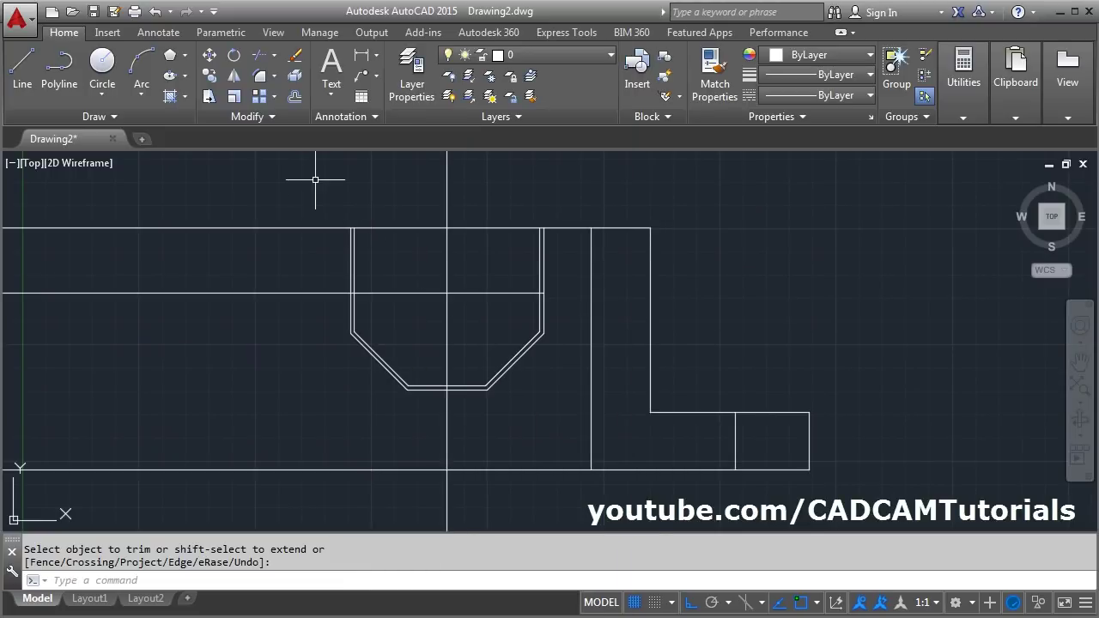
left_click(296, 97)
type("14")
key("Return")
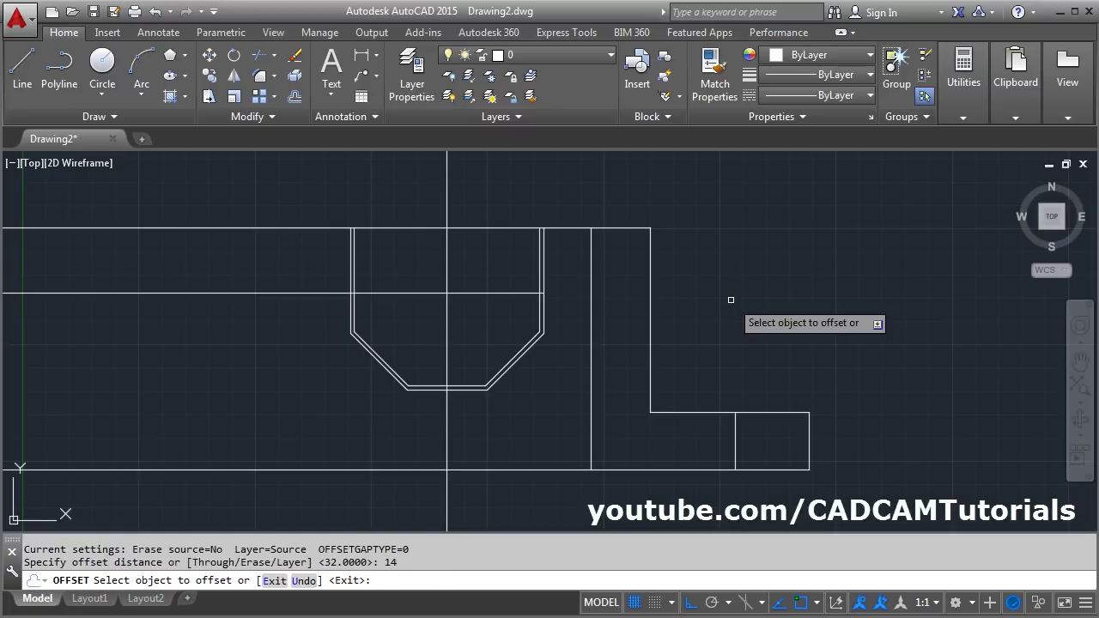
left_click(590, 318)
left_click(561, 323)
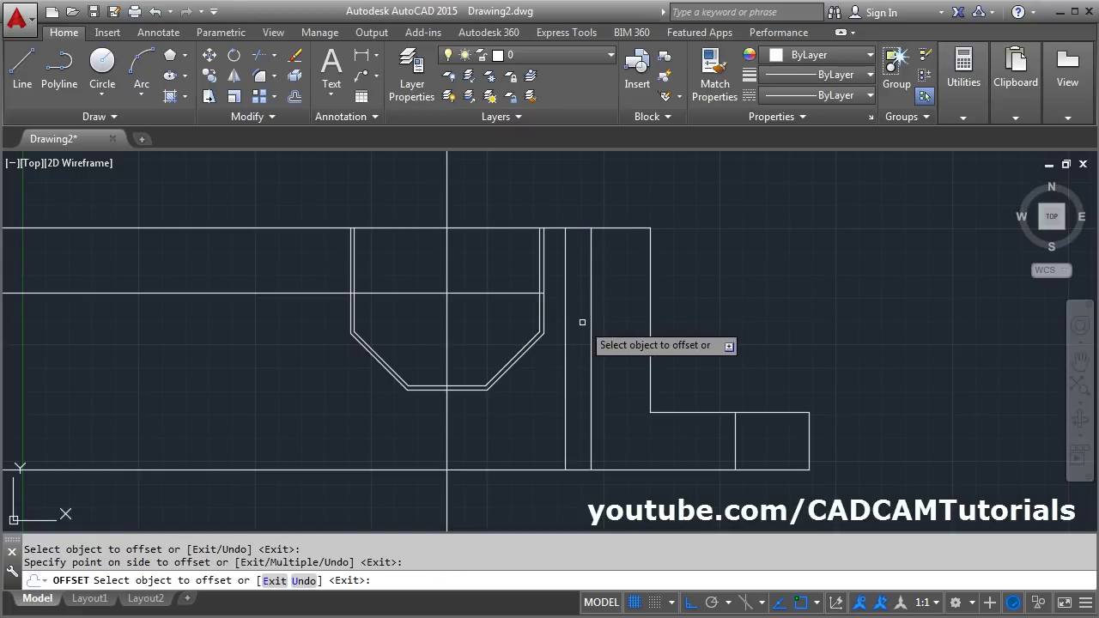
left_click(590, 319)
left_click(631, 386)
Step: Check the reference image, offset the base's bottom line 3 upward and offset the resulting line 18 further upward
key("alt+Tab")
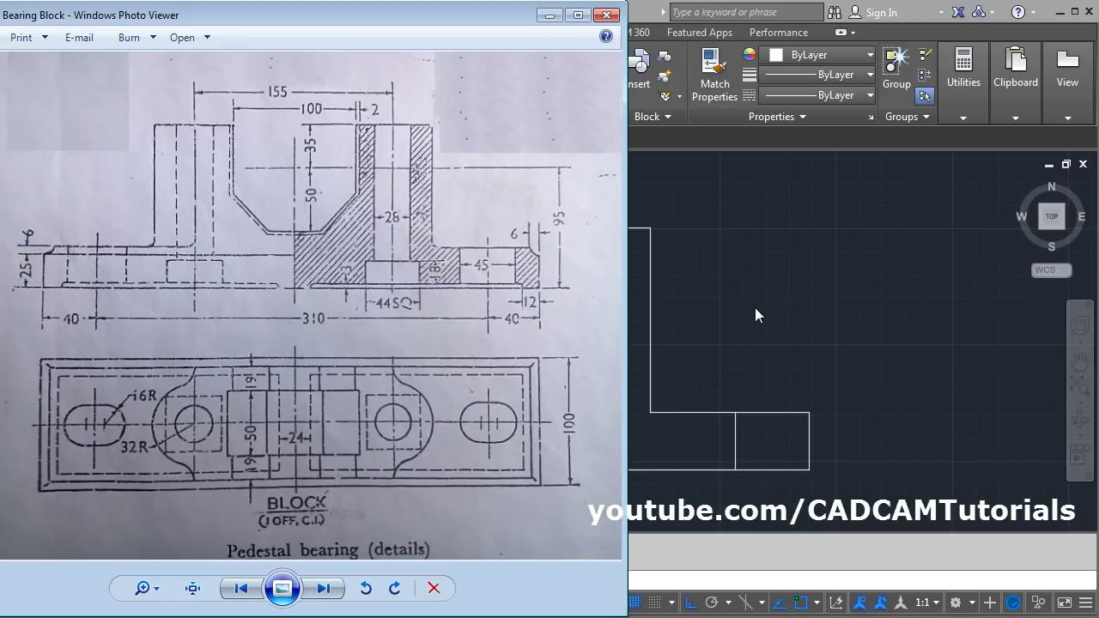
key("alt+Tab")
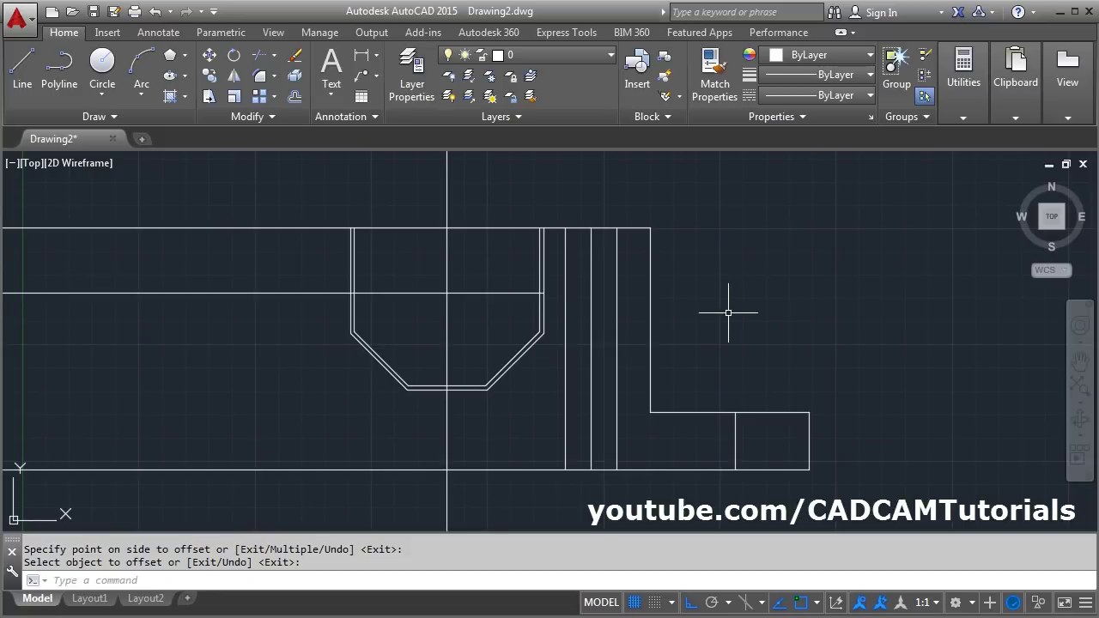
key("Return")
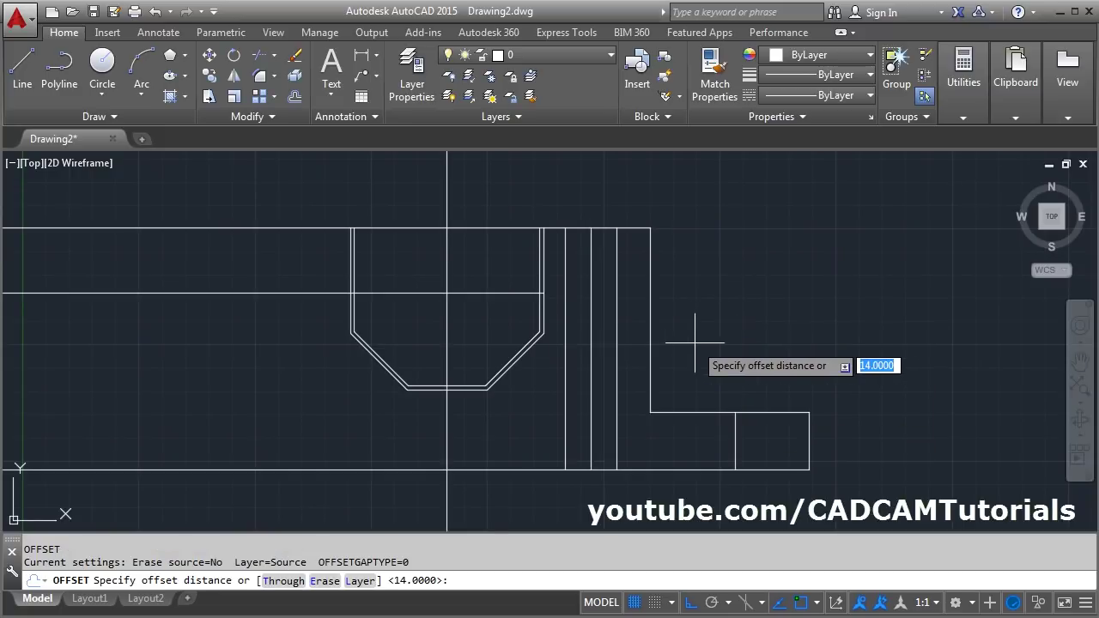
key("Return")
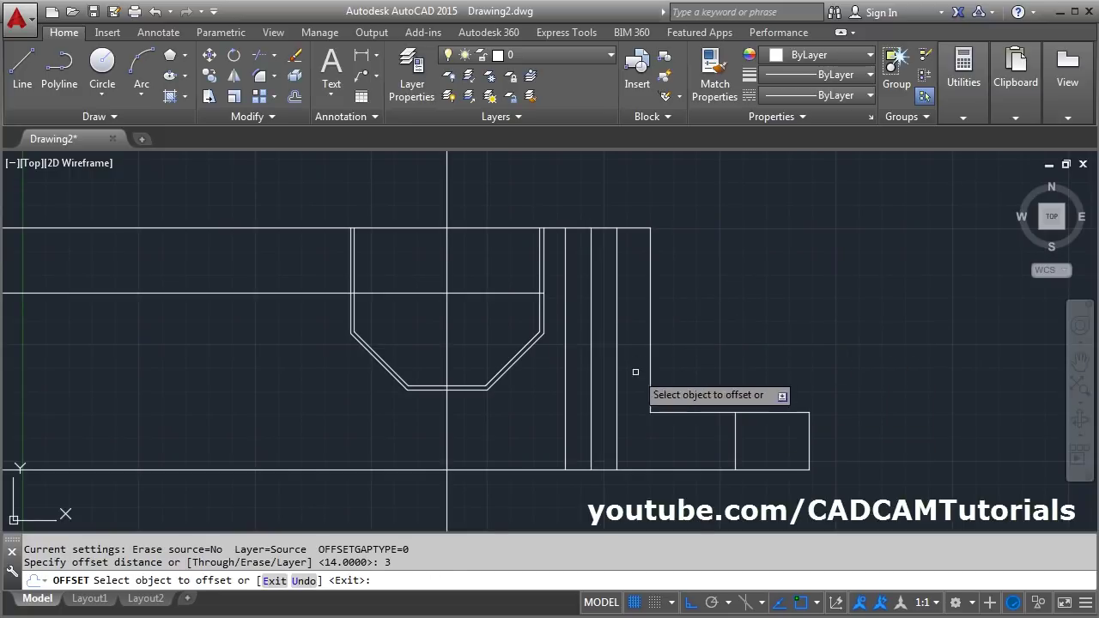
left_click(645, 468)
left_click(654, 441)
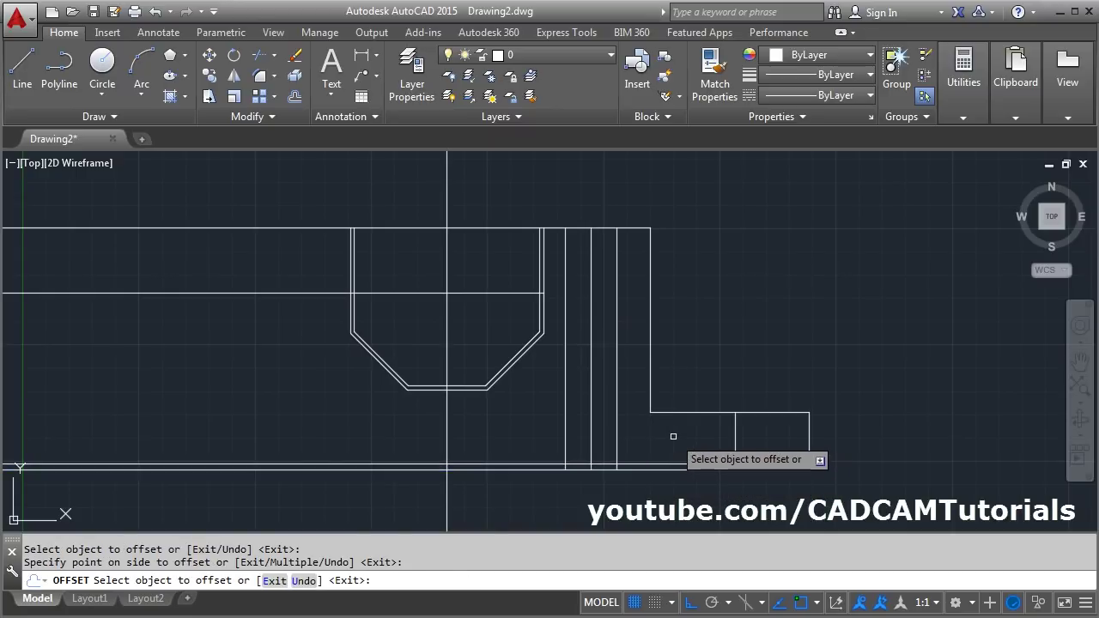
left_click(663, 462)
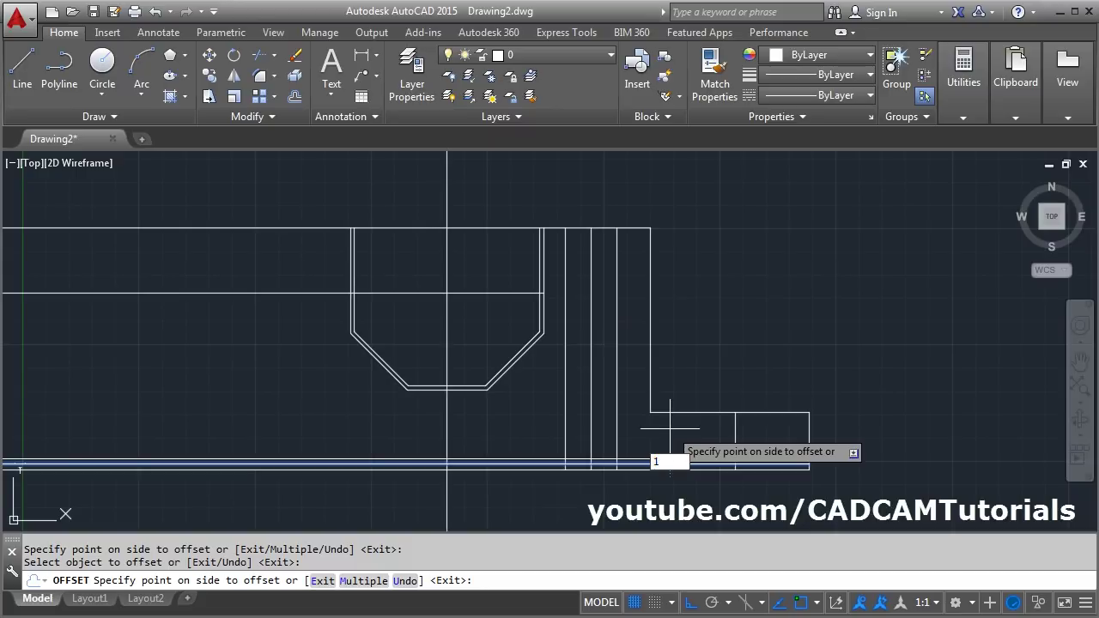
left_click(670, 428)
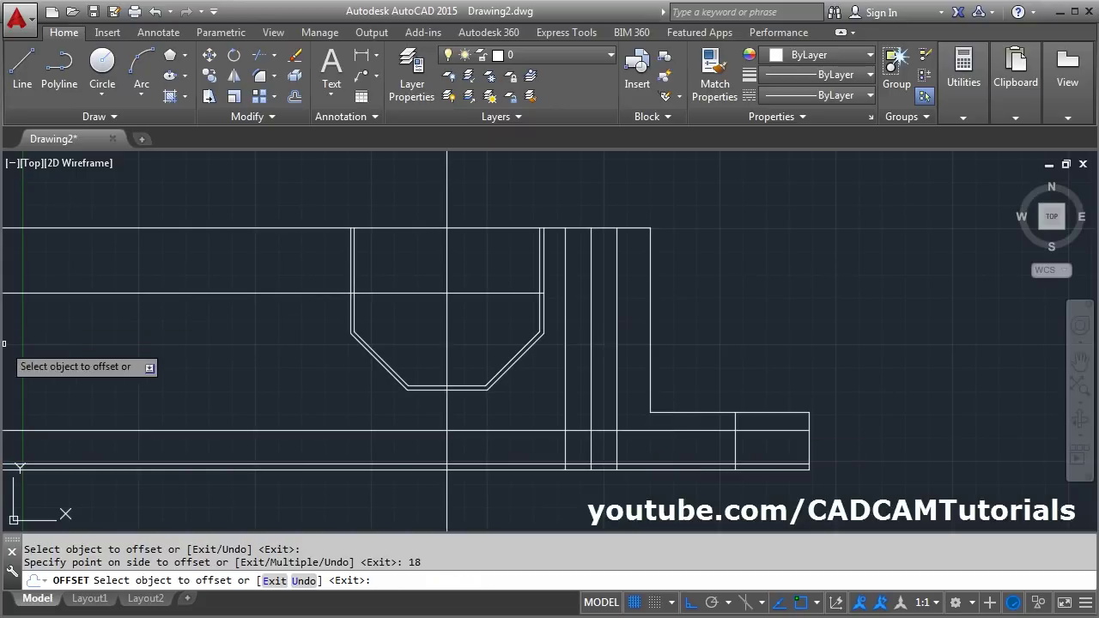
Step: Check the reference image and offset the boss hole's centre line by 22 to both sides for the square recess edges
key("alt+Tab")
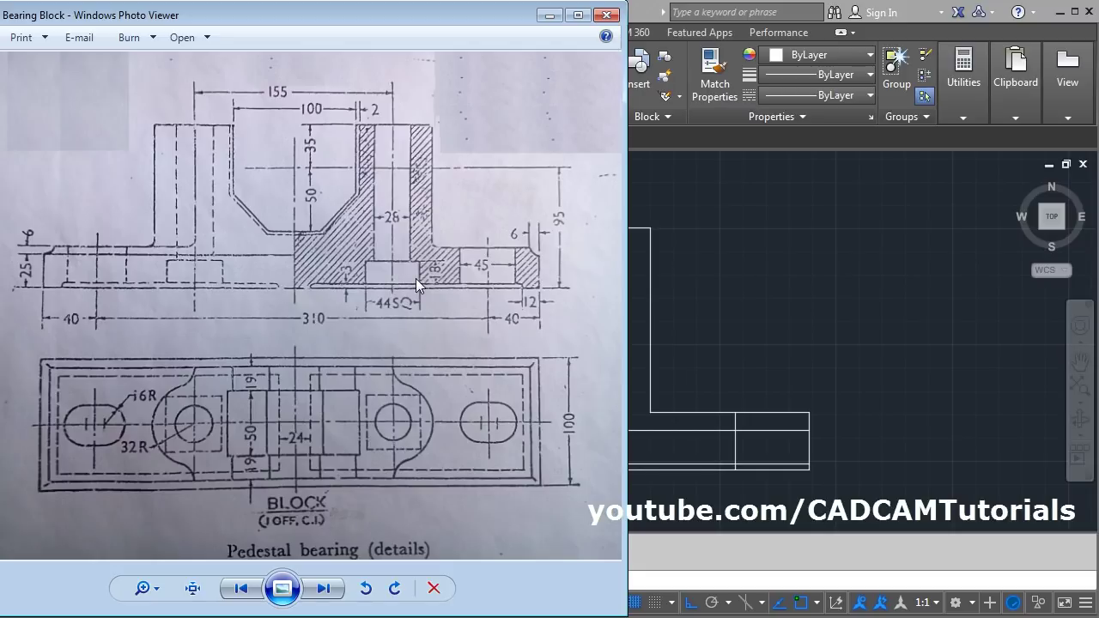
left_click(756, 294)
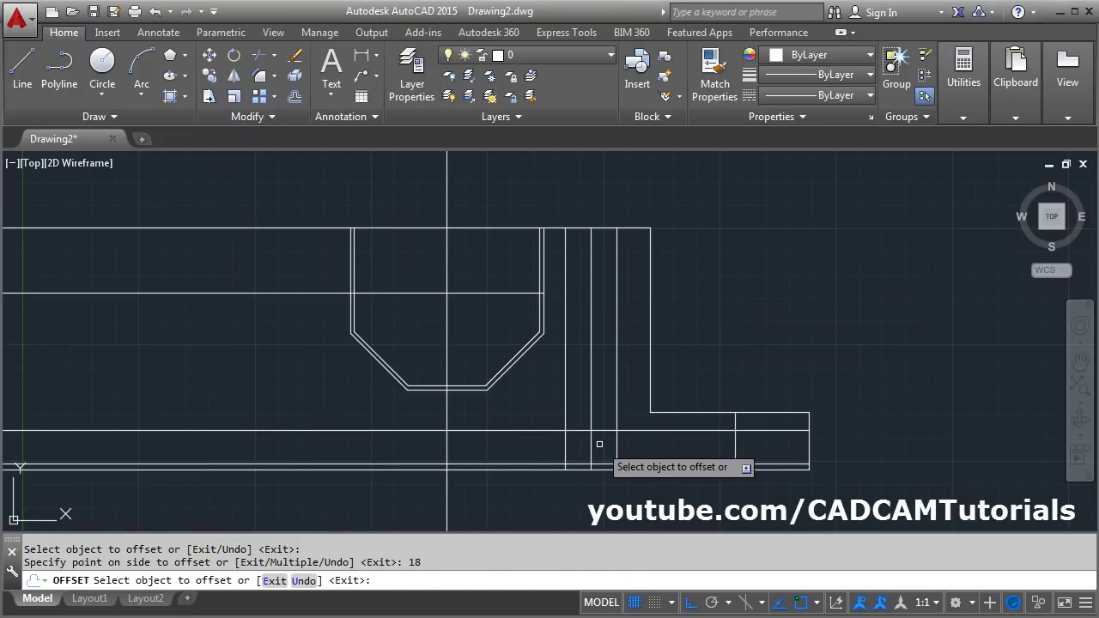
left_click(593, 443)
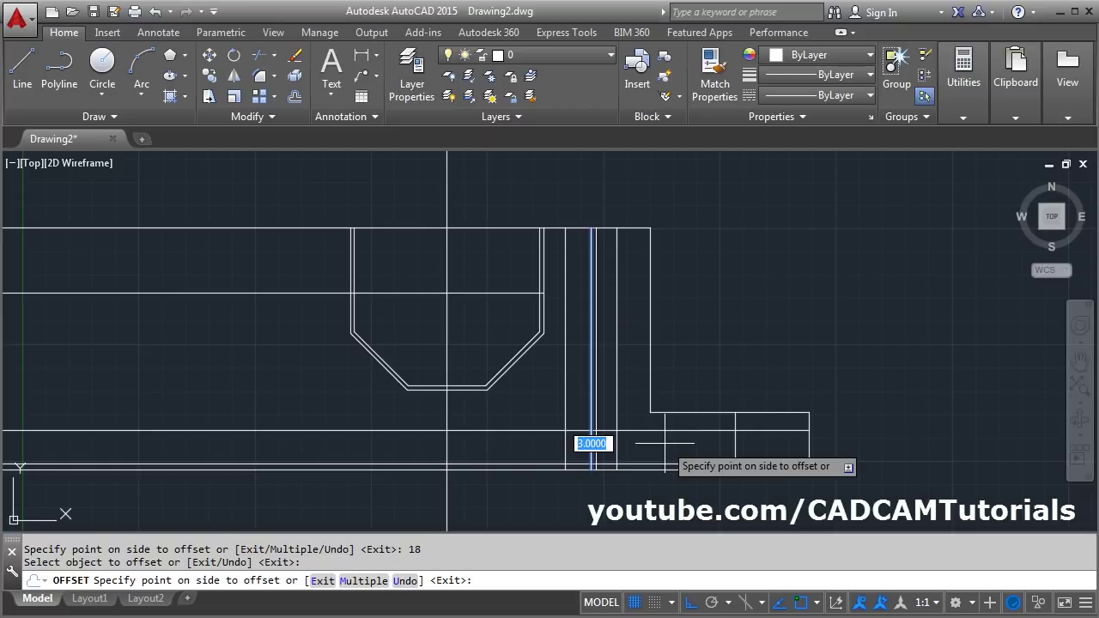
key("Return")
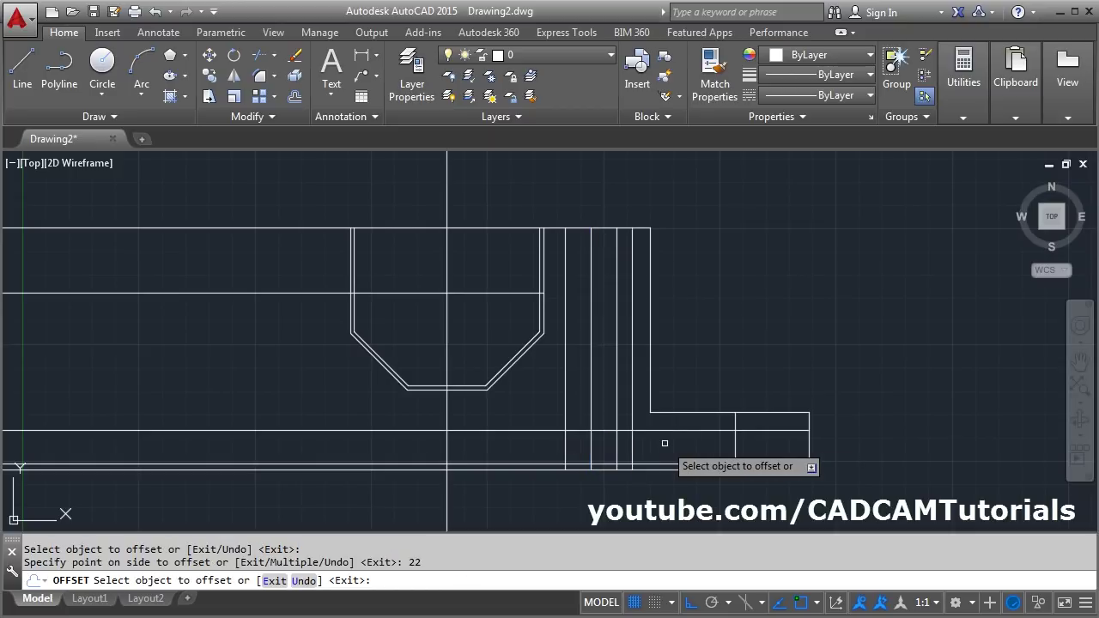
left_click(593, 450)
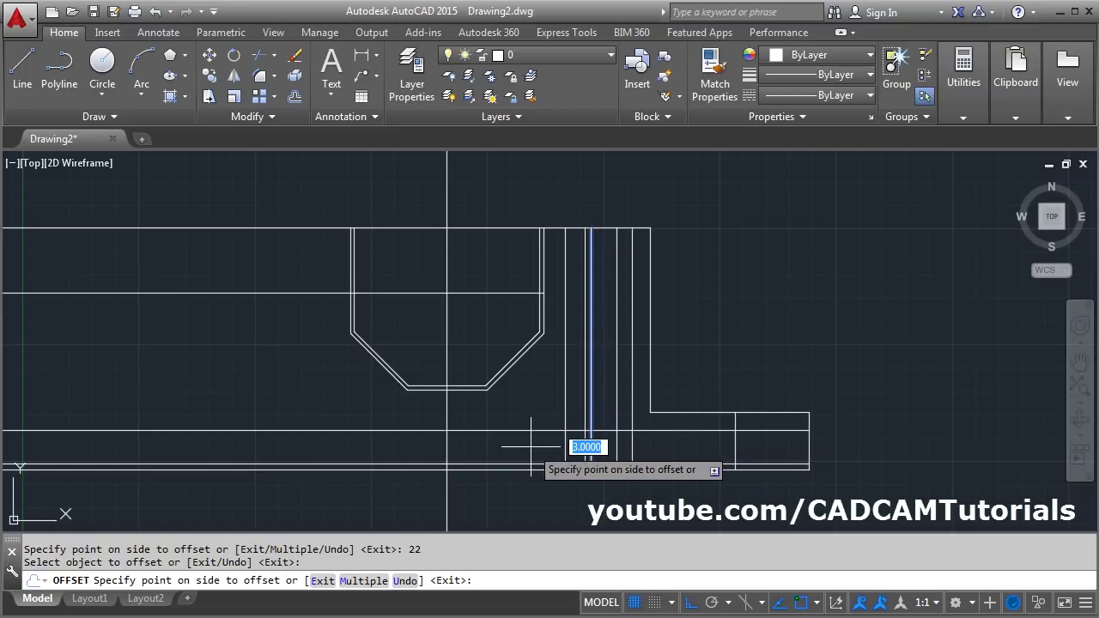
key("Return")
key("Return")
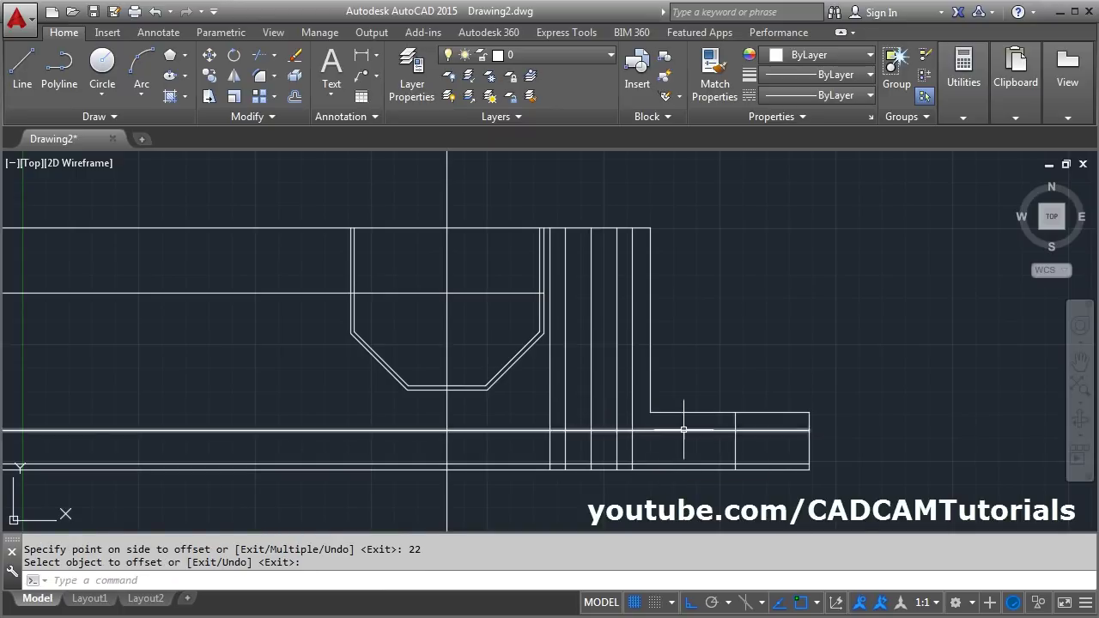
Step: Trim the five vertical hole and recess lines below the horizontal line 3 above the base's bottom, checking the reference image
scroll(700, 429, "up", 2)
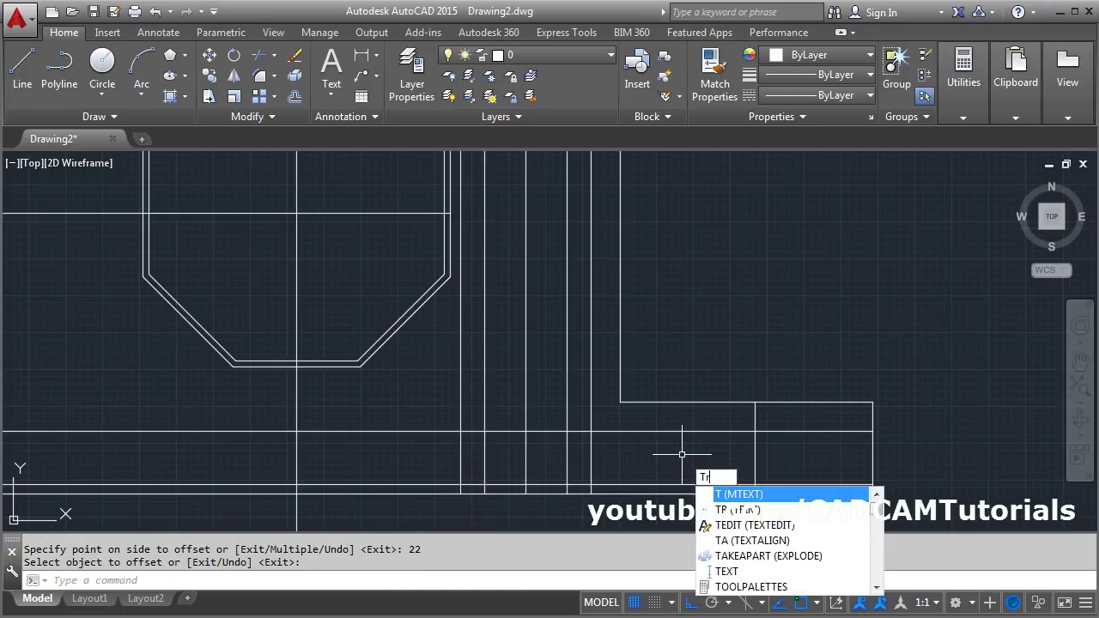
type("Tr")
key("Return")
scroll(709, 461, "up", 3)
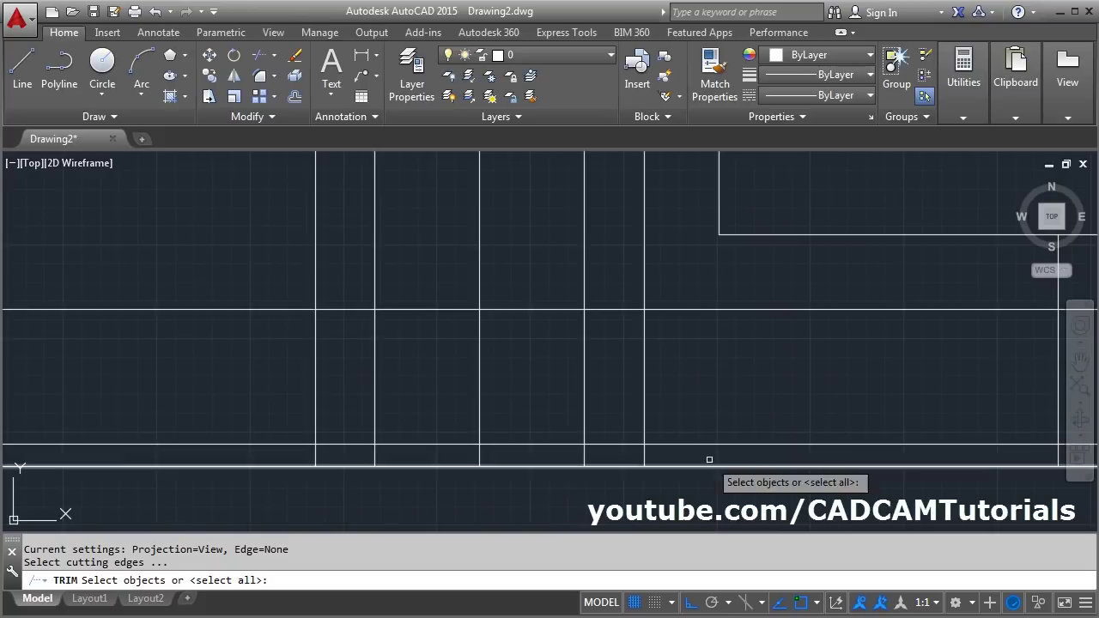
left_click(618, 445)
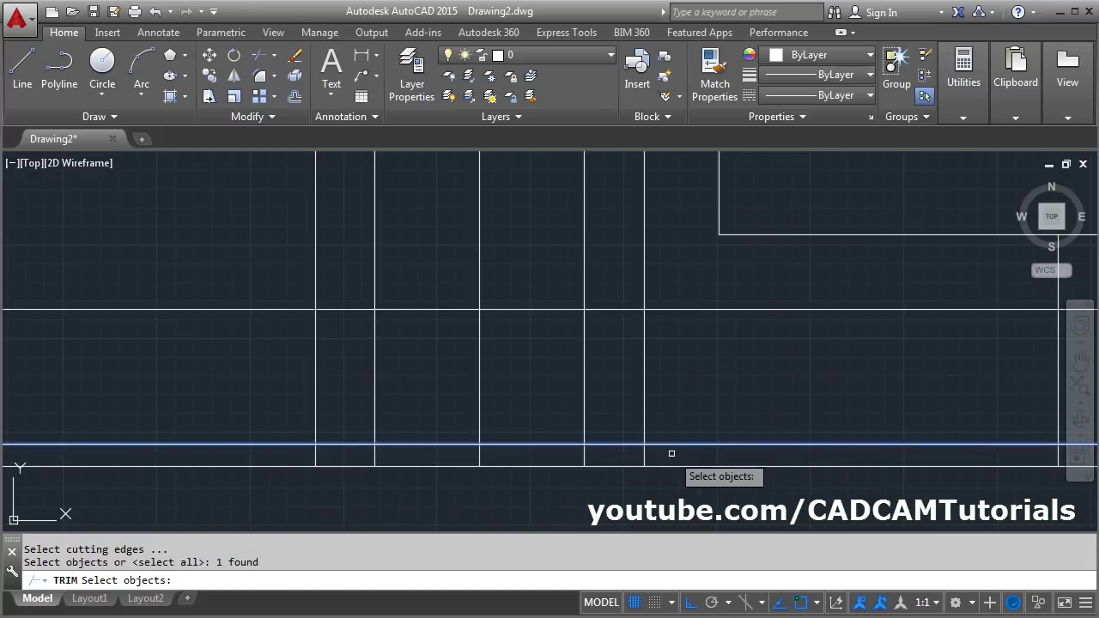
left_click(515, 311)
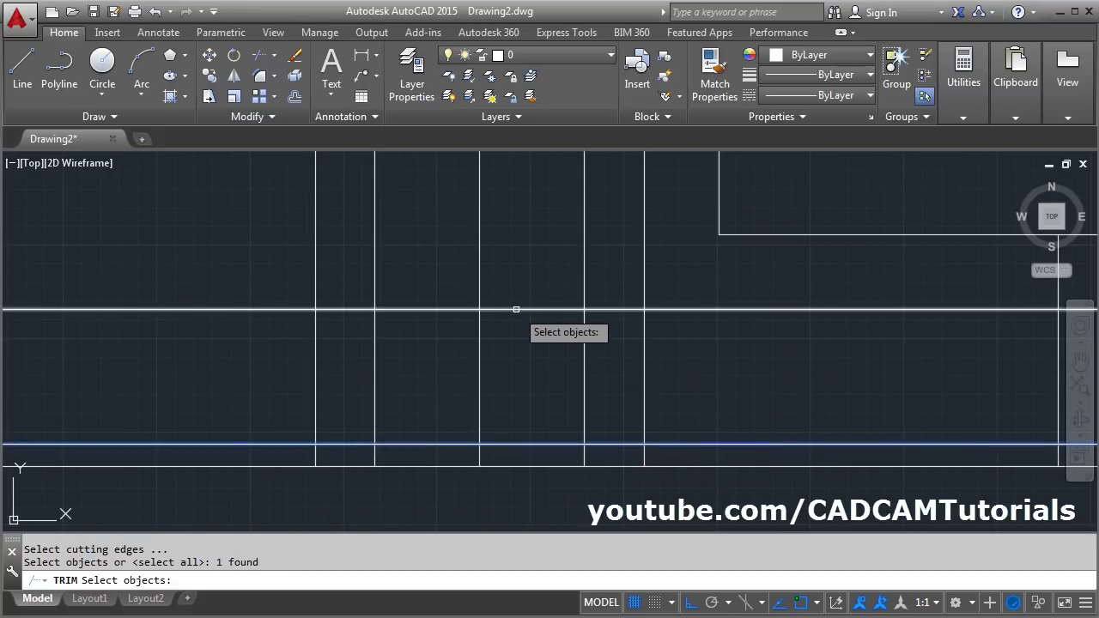
left_click(644, 346)
left_click(315, 374)
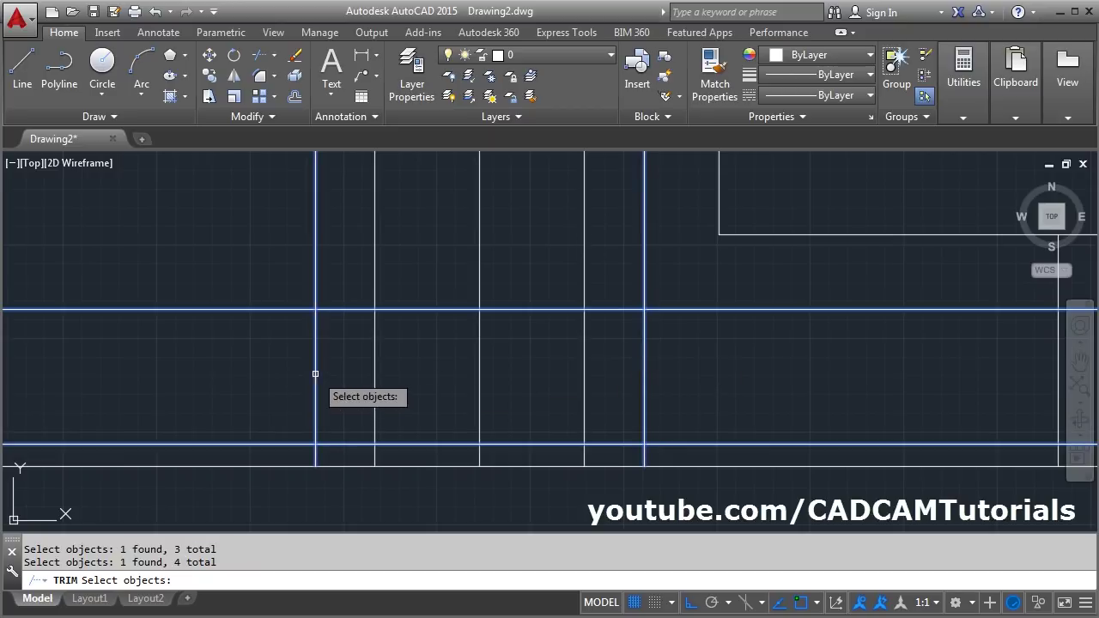
key("Return")
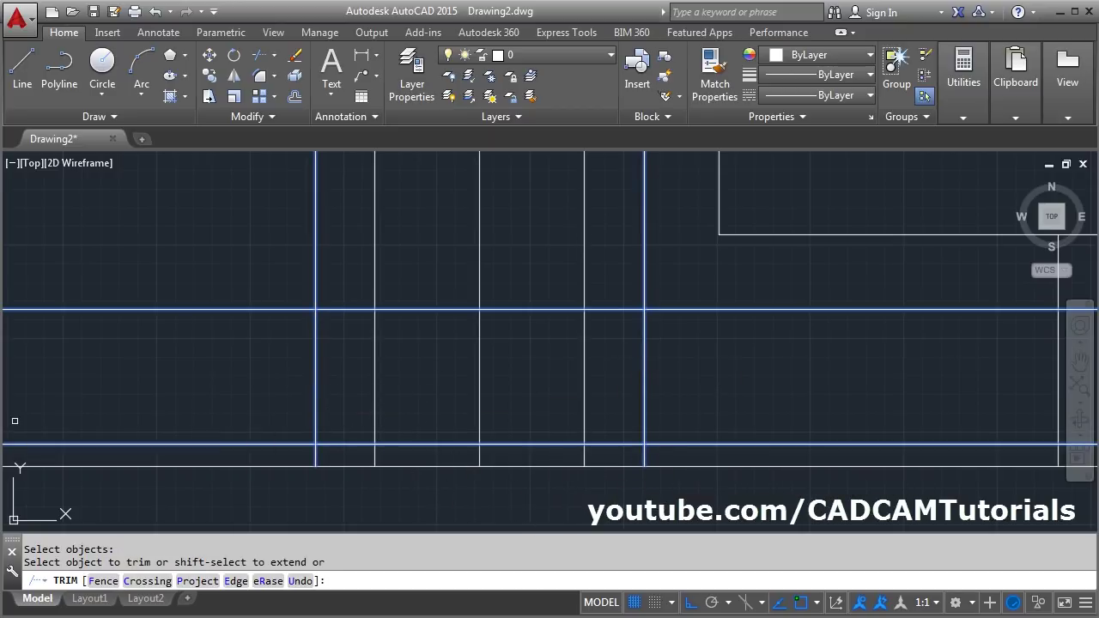
key("alt+Tab")
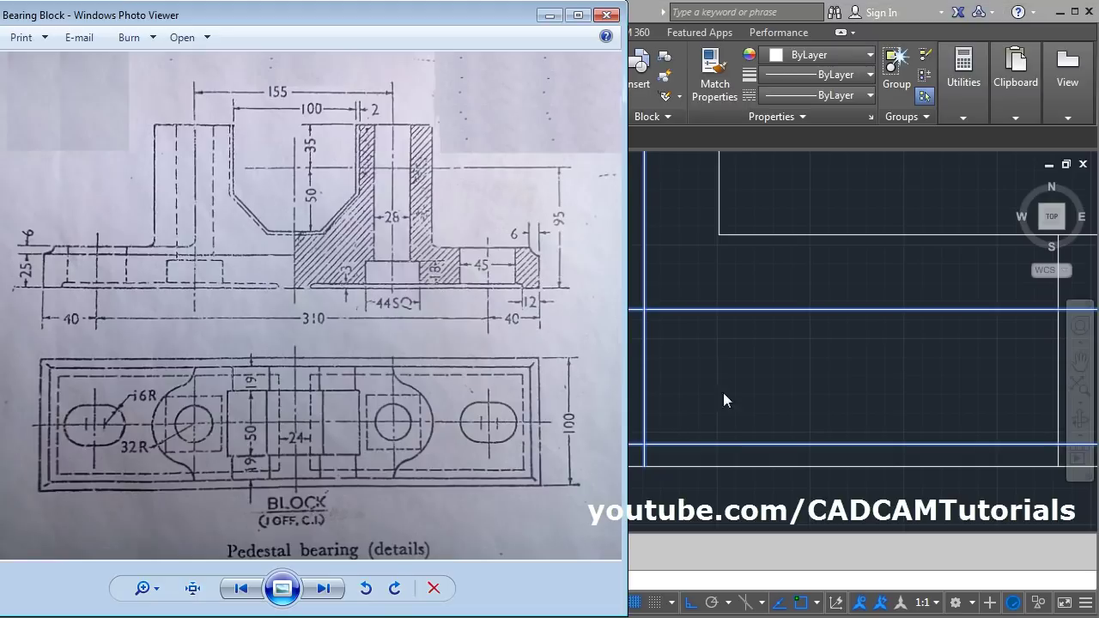
key("alt+Tab")
left_click(637, 450)
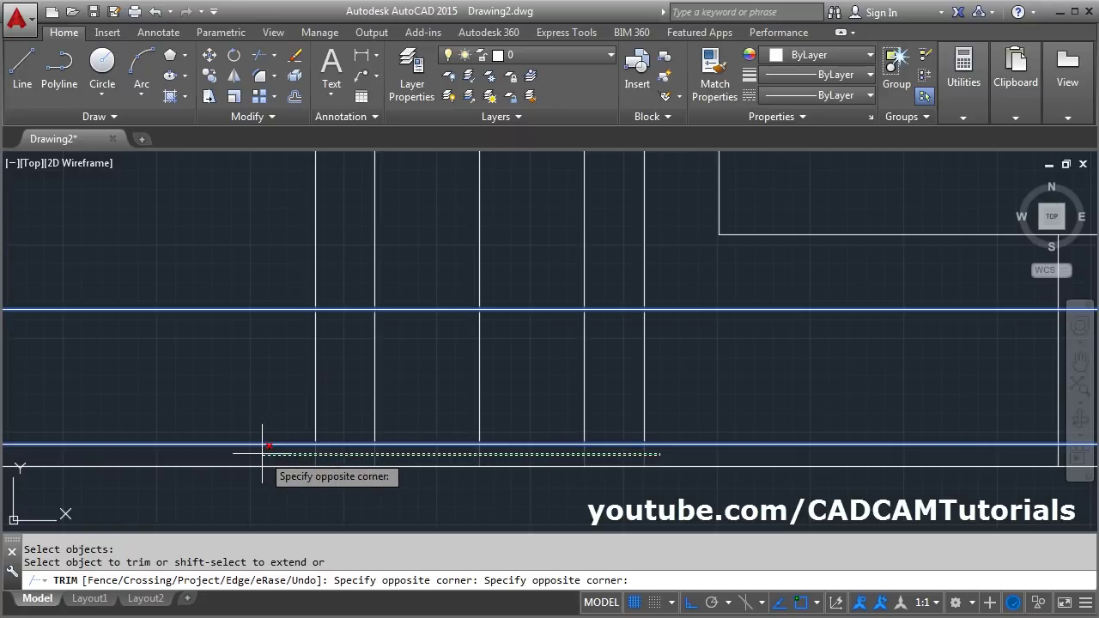
left_click(256, 455)
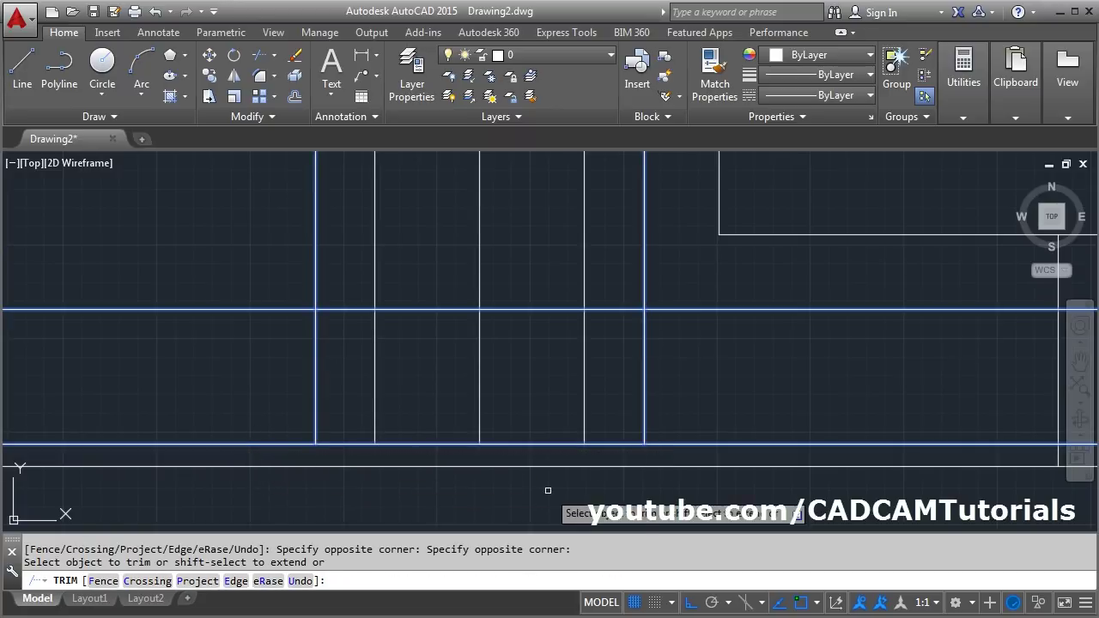
Step: Trim the recess side lines above its top line and the top line beyond both sides, leaving the recess rectangle
scroll(558, 404, "down", 2)
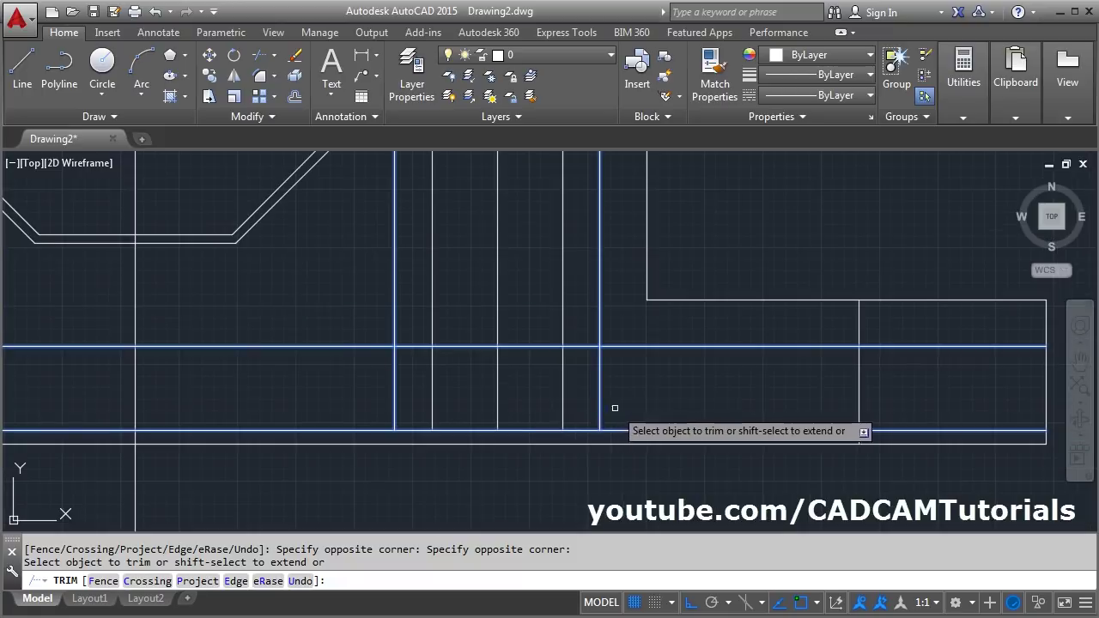
left_click(610, 364)
left_click(405, 363)
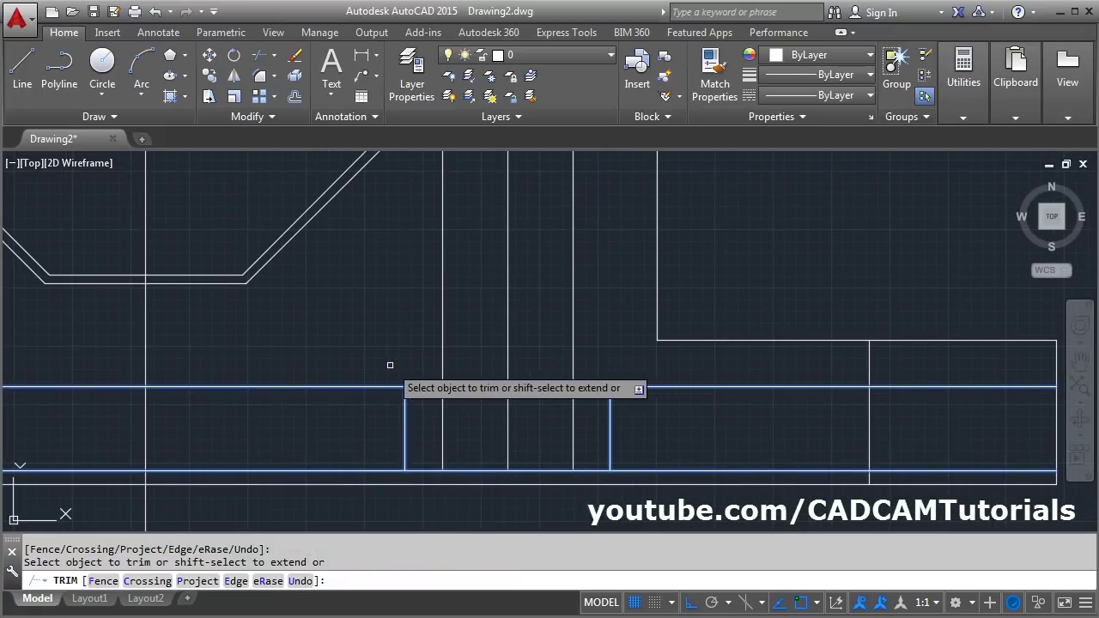
left_click(390, 364)
left_click(348, 399)
left_click(638, 375)
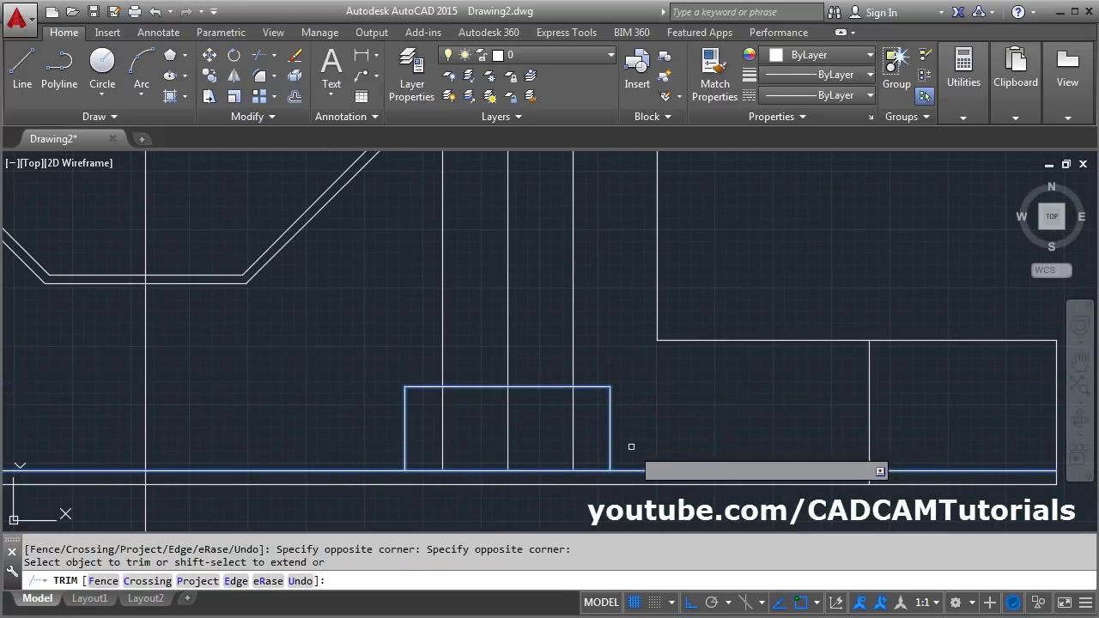
Step: Check the reference image and trim both boss hole edges inside the square recess, keeping the centre line
key("alt+Tab")
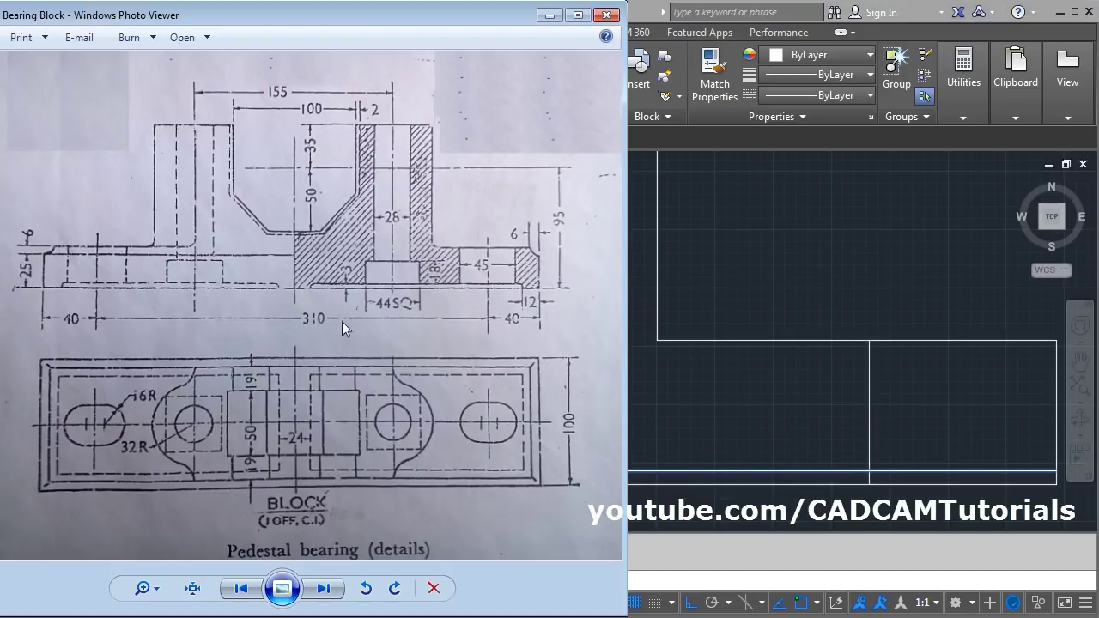
key("alt+Tab")
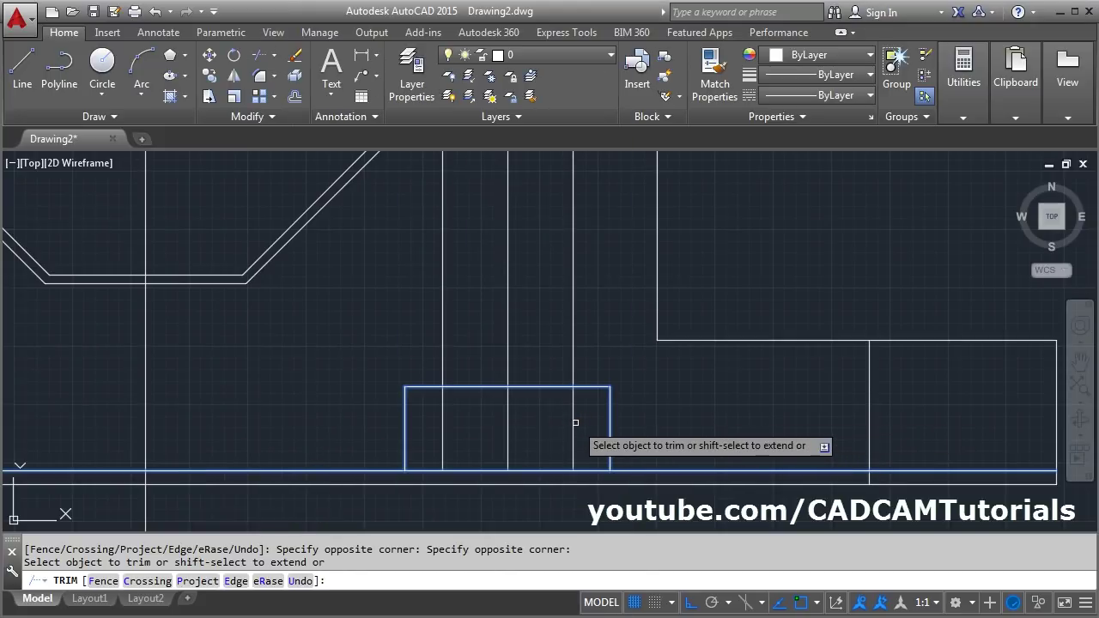
left_click(441, 423)
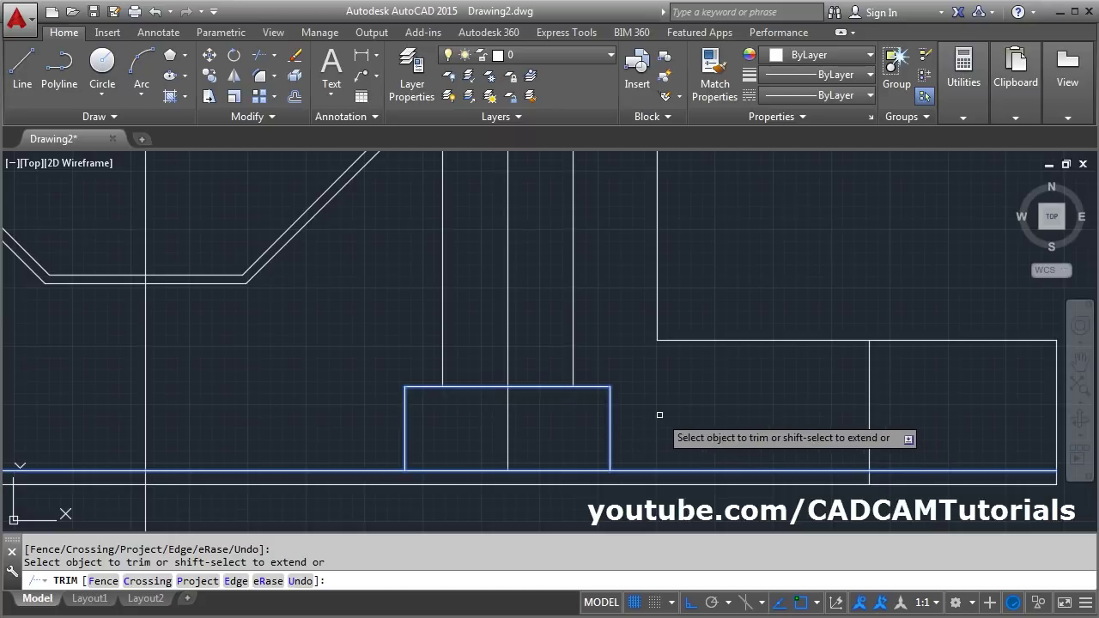
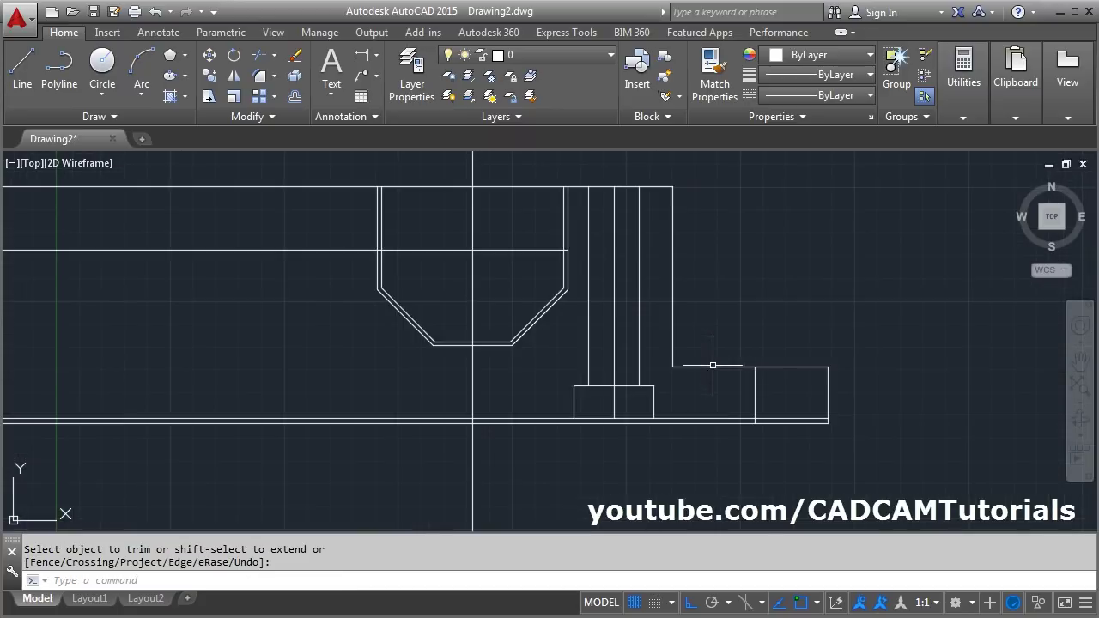
Step: Check the reference image and offset the base slot's centre line by 45/2 to both sides for the slot edges
key("alt+Tab")
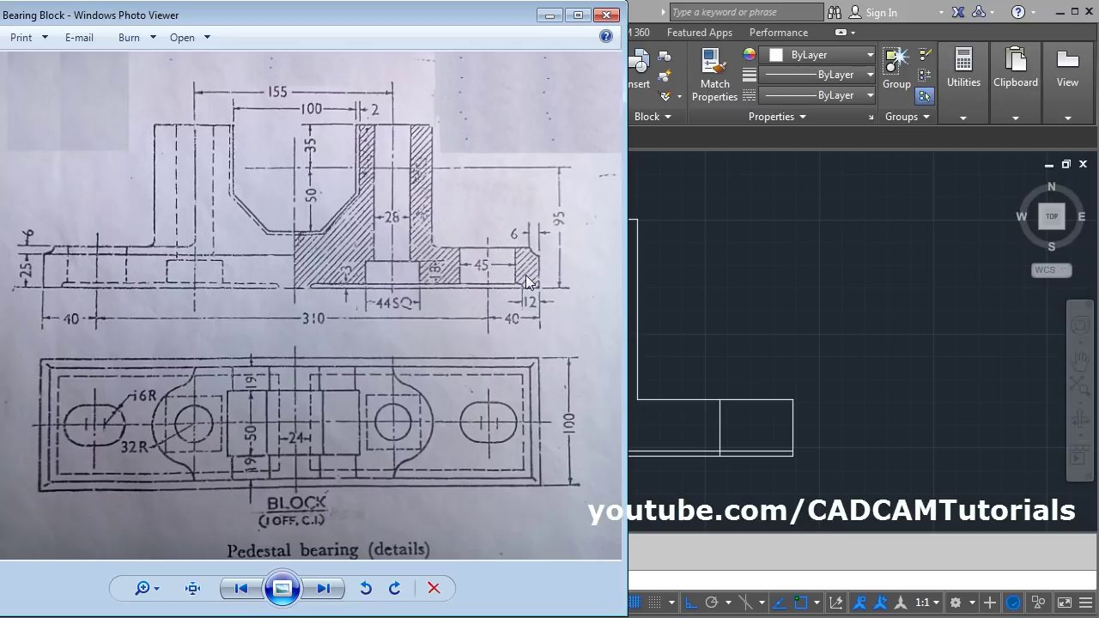
left_click(633, 304)
left_click(284, 96)
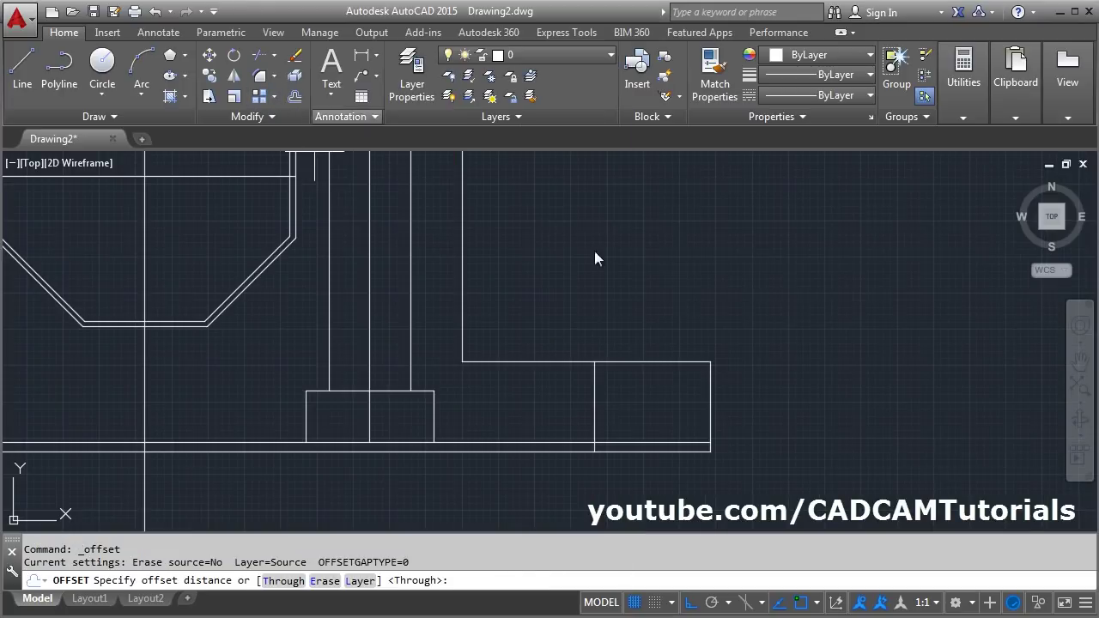
type("45/2")
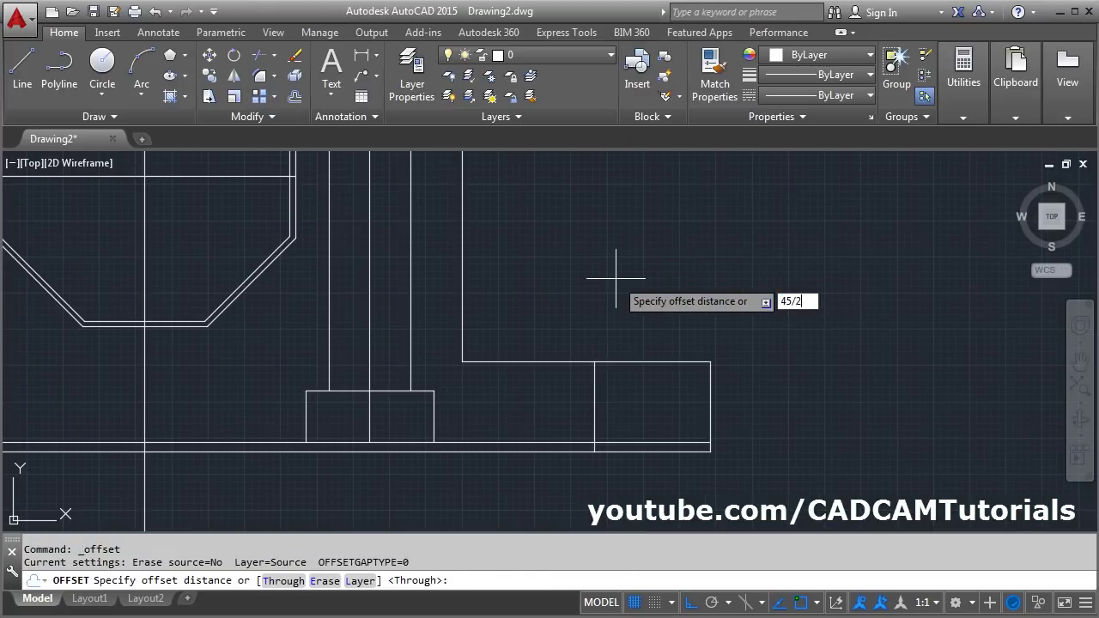
key("Return")
left_click(594, 382)
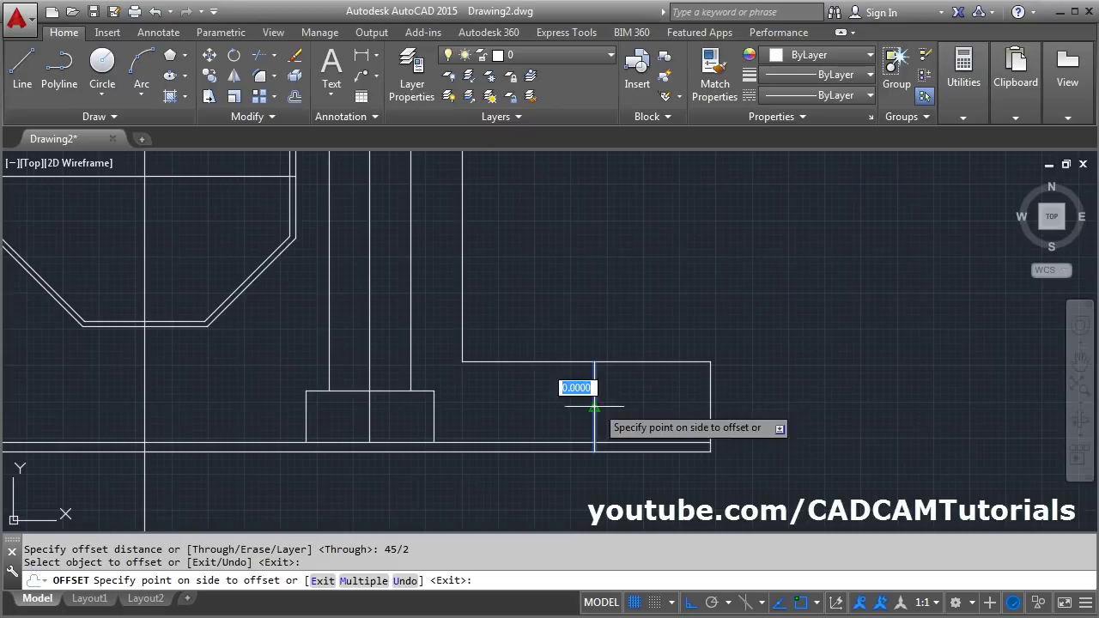
left_click(555, 410)
left_click(594, 405)
left_click(638, 404)
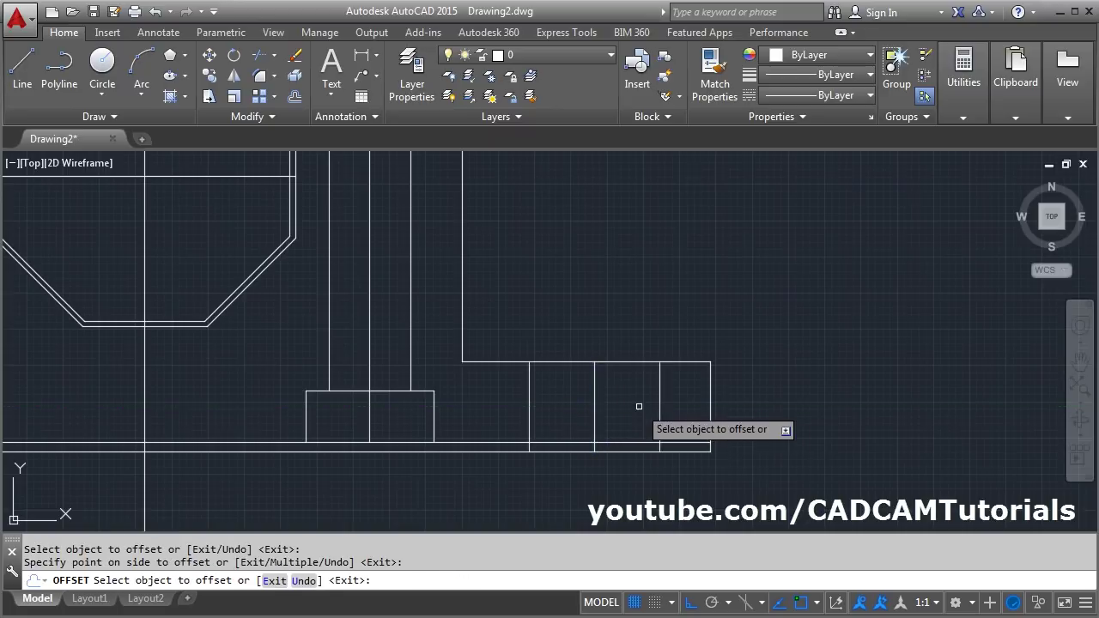
key("Return")
Step: Trim both slot edges below the horizontal line 3 above the base's bottom, keeping the slot's centre line whole
type("tr")
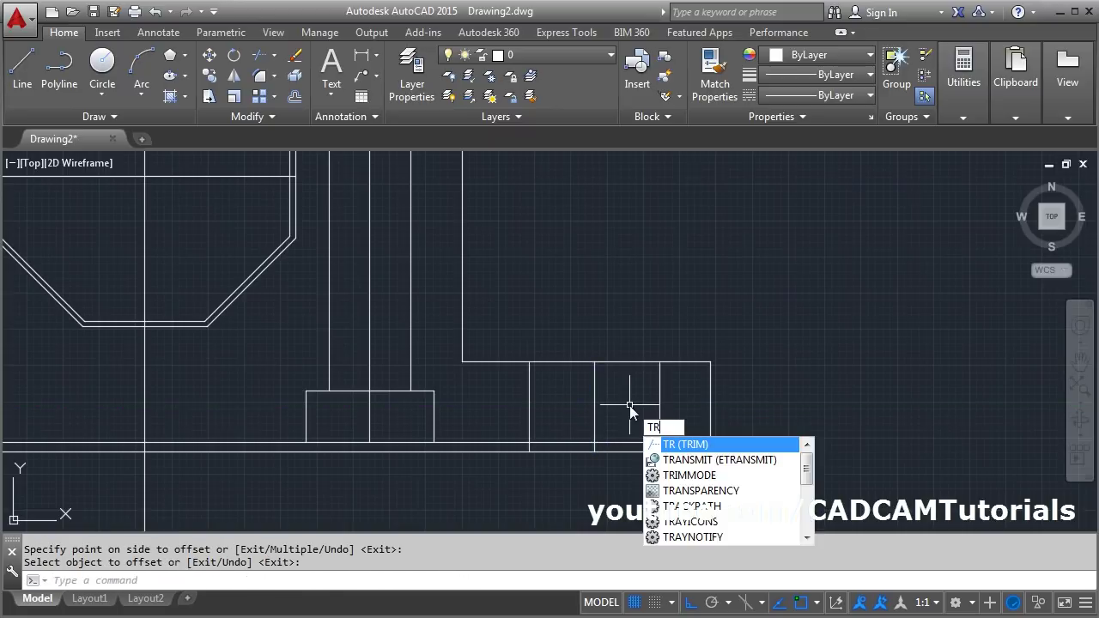
key("Return")
left_click(633, 445)
key("Return")
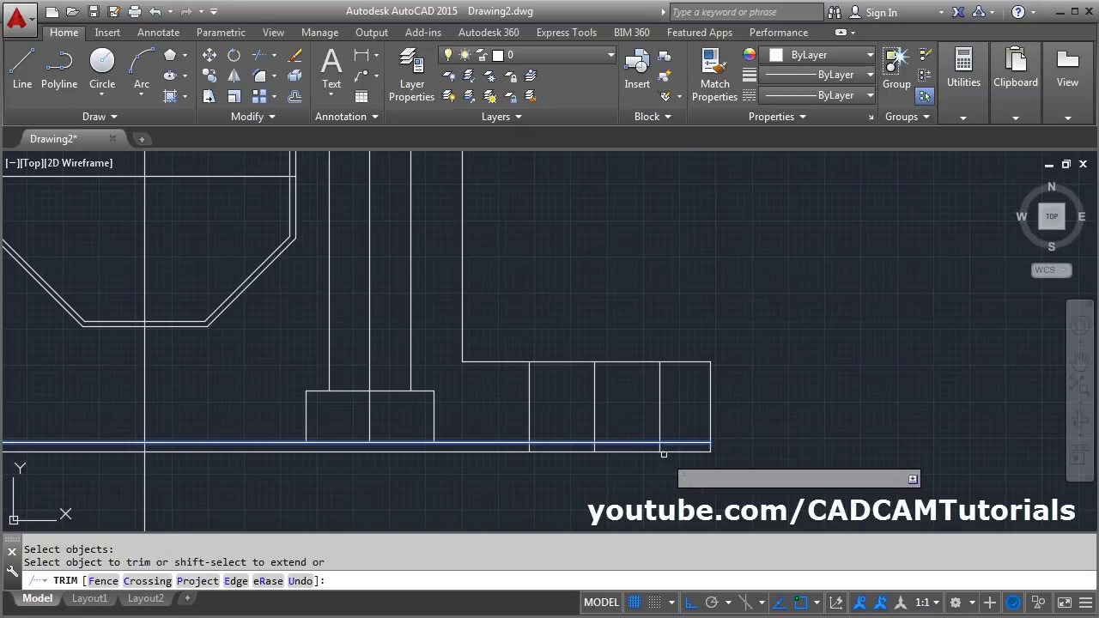
scroll(660, 443, "up", 2)
left_click(656, 443)
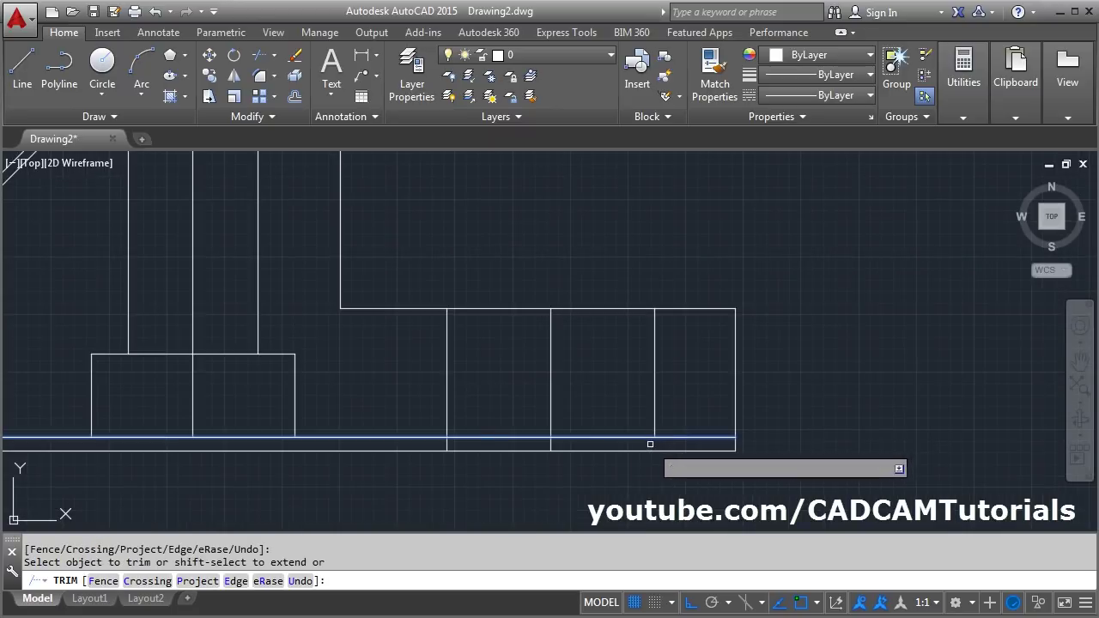
left_click(445, 445)
key("Return")
Step: Check the reference image and draw a circle of radius 6 centred on the base's upper right corner
key("alt+Tab")
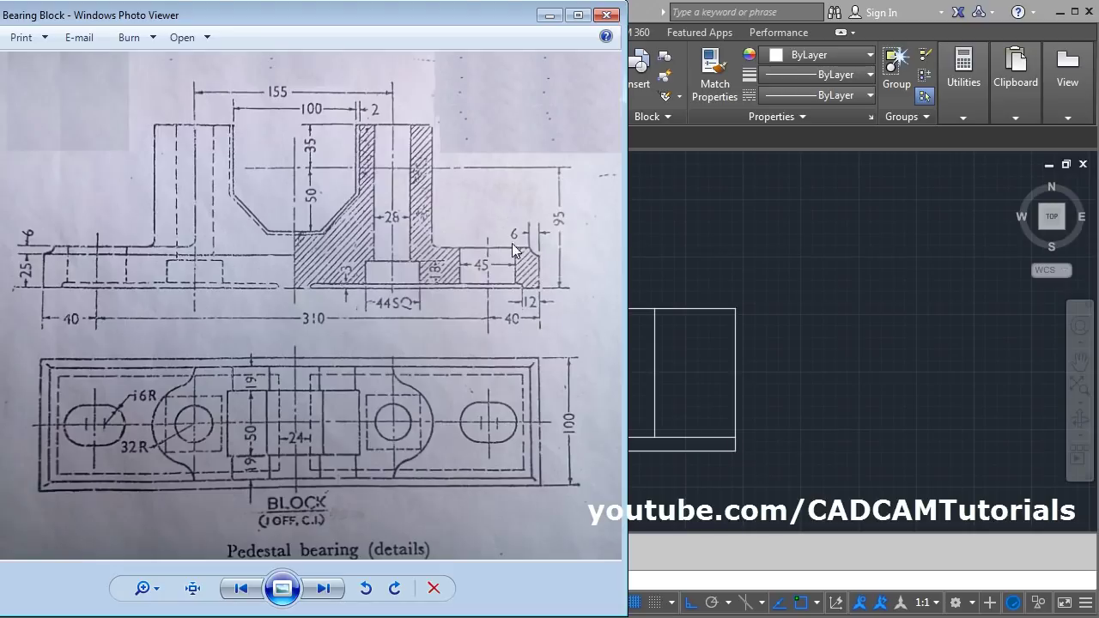
key("alt+Tab")
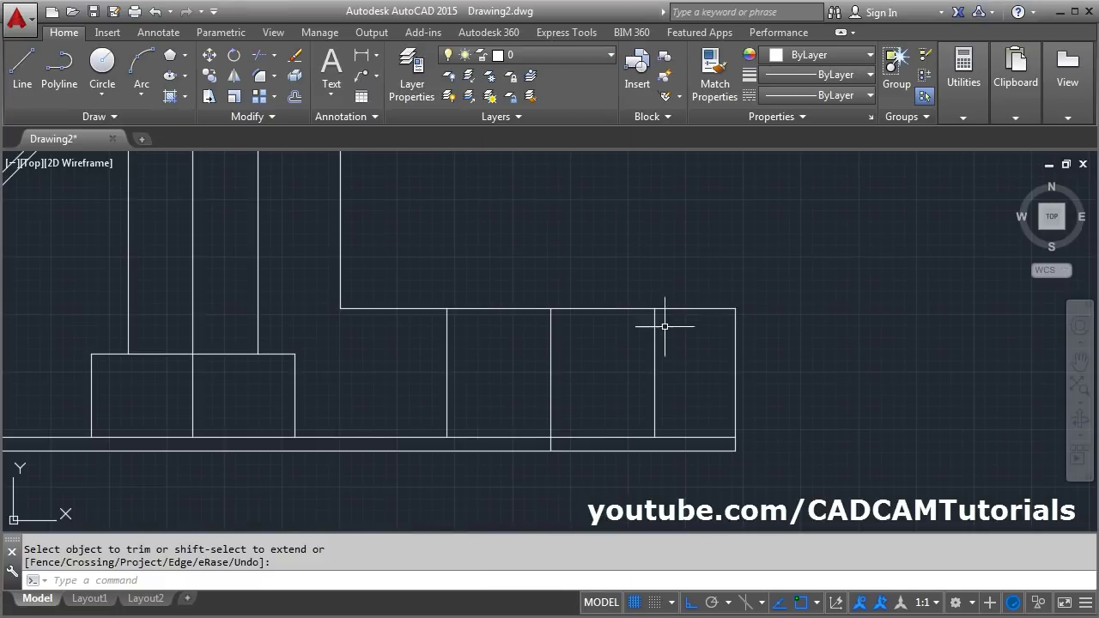
left_click(102, 65)
left_click(734, 308)
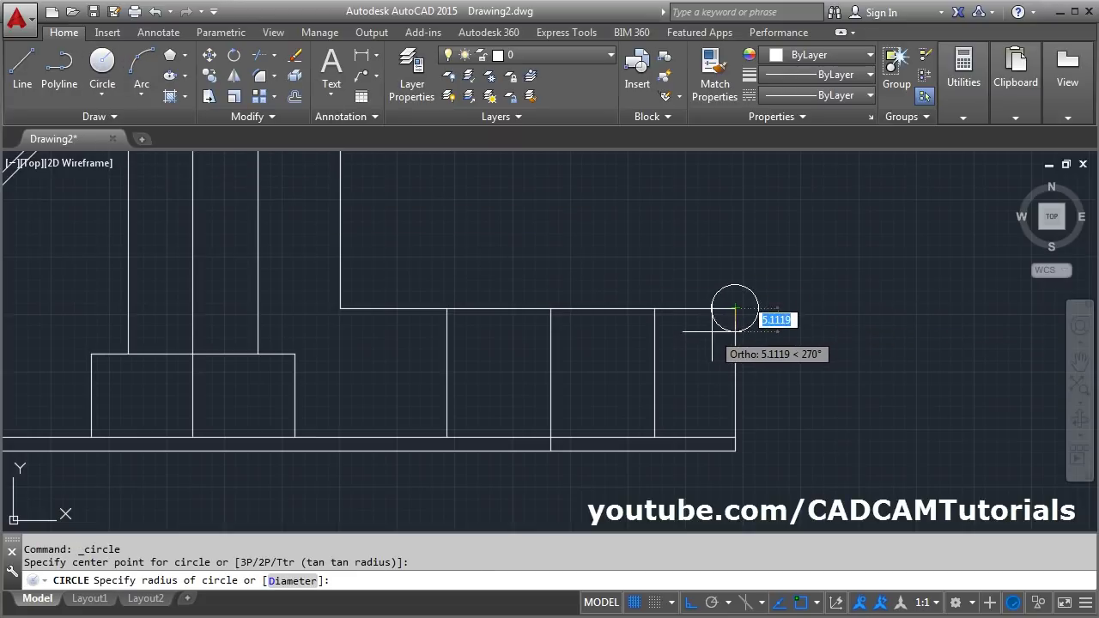
type("6")
key("Return")
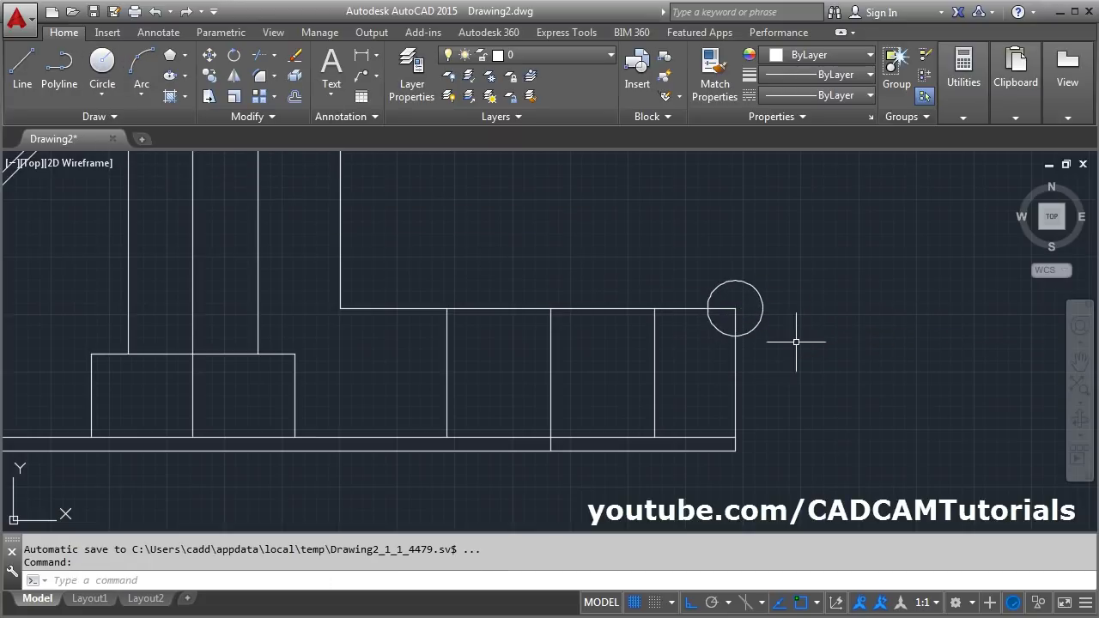
Step: Trim the circle outside the base and the two corner line pieces inside it, leaving a concave quarter arc
type("tr")
key("Return")
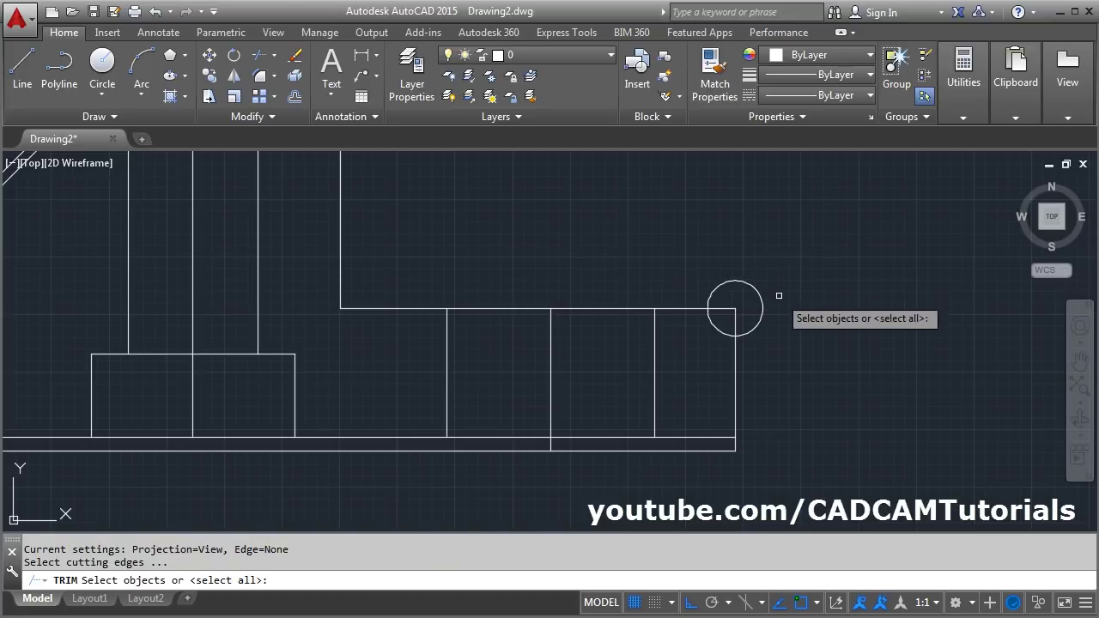
key("Return")
left_click(749, 329)
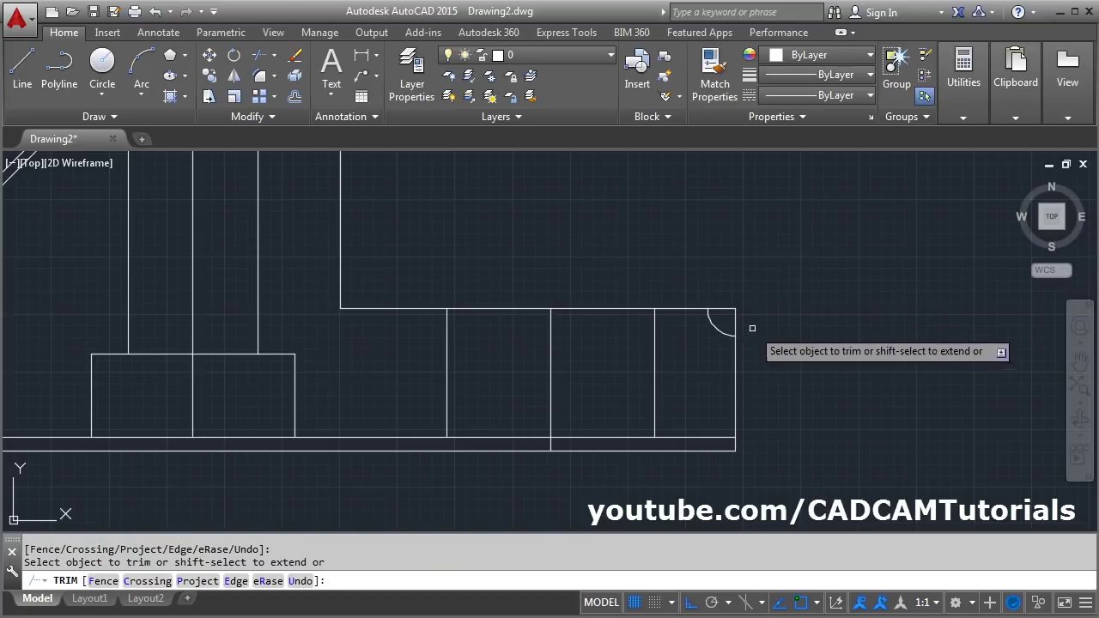
left_click(736, 326)
left_click(723, 309)
key("Return")
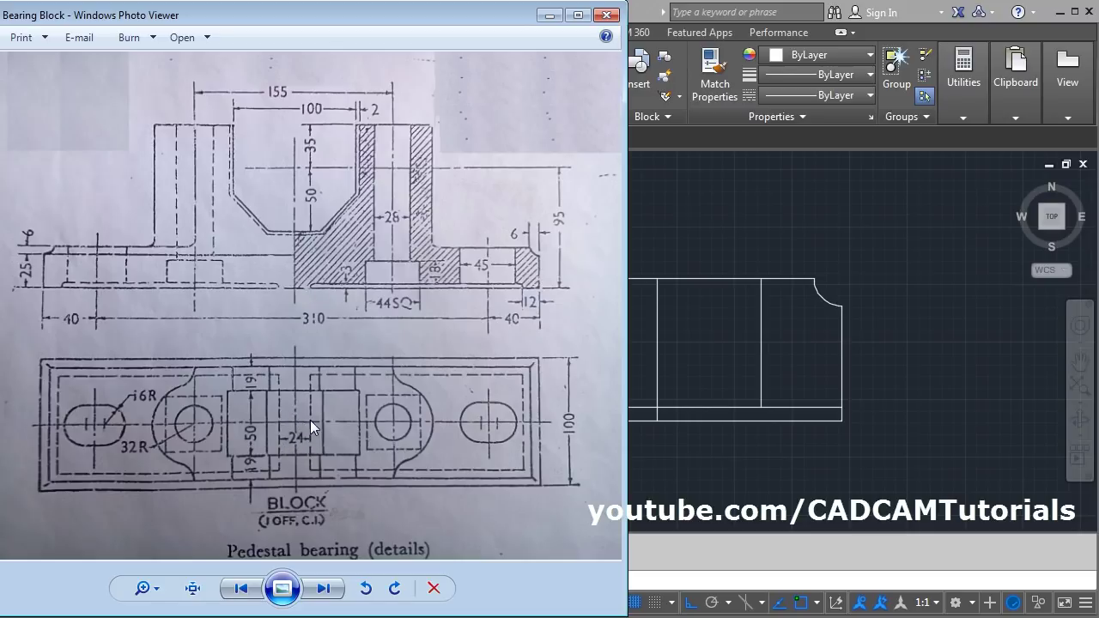
Step: Offset the base's right edge 12 inward and the block's main vertical centre line 12 to the right
left_click(912, 380)
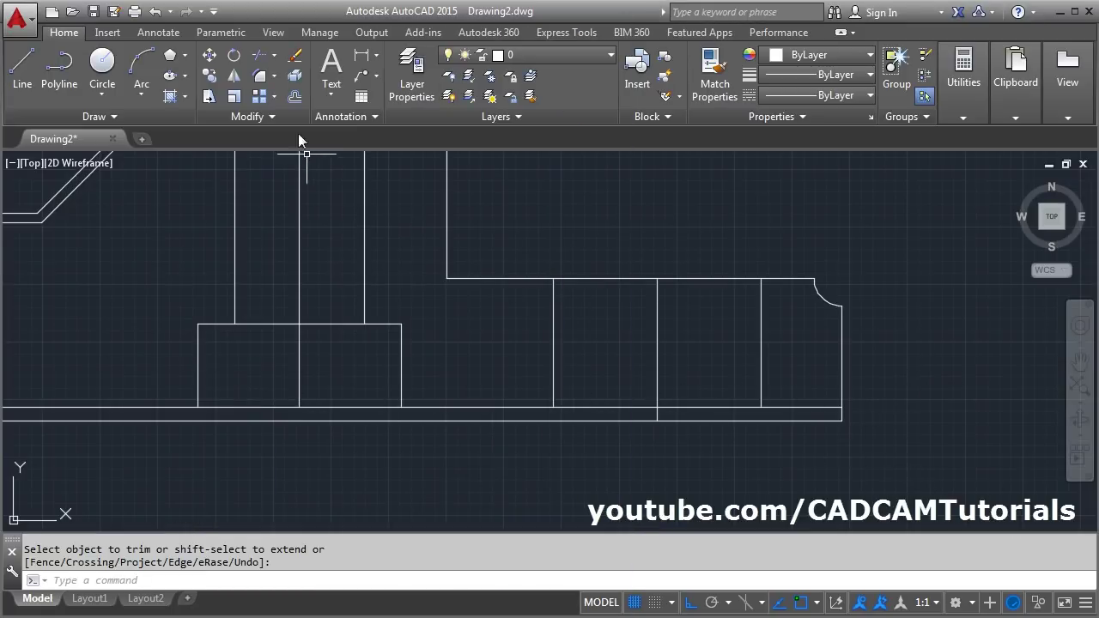
left_click(294, 97)
type("12")
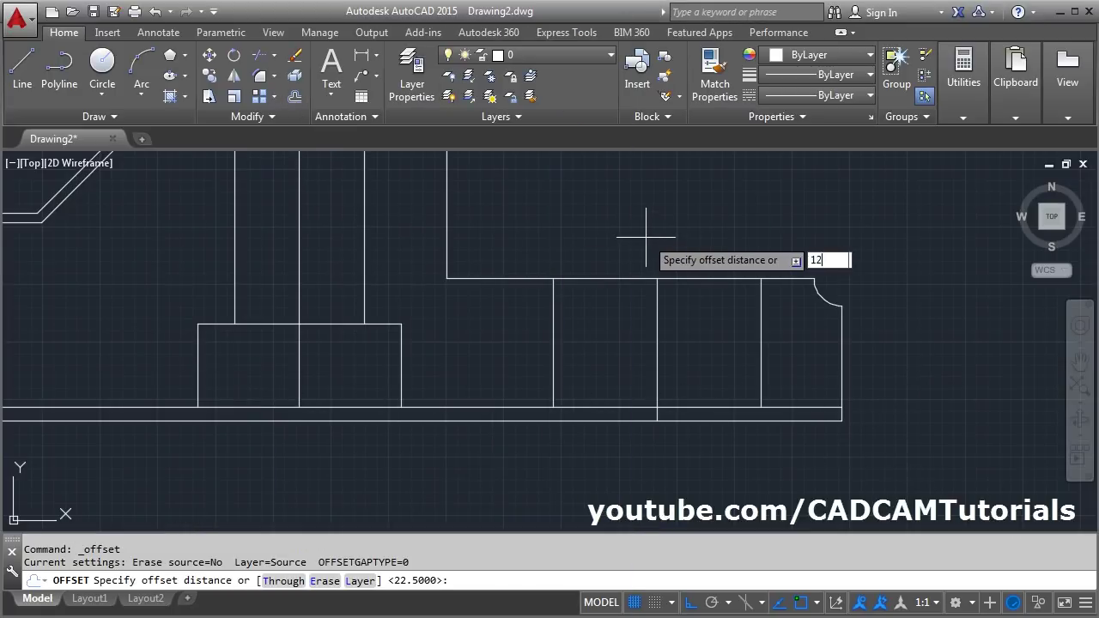
key("Return")
left_click(842, 372)
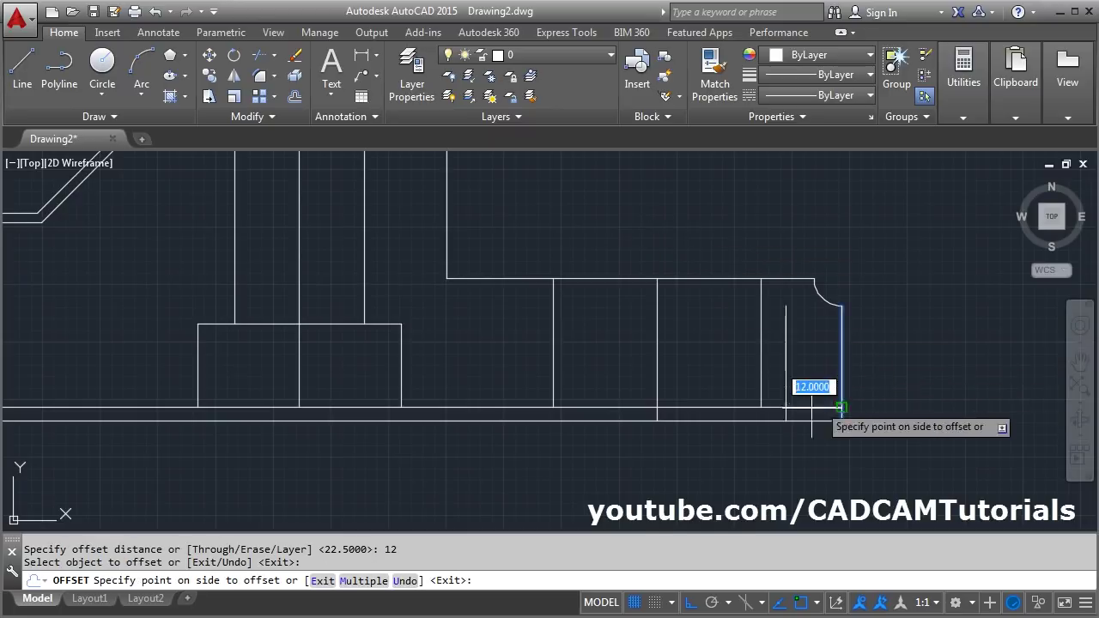
left_click(618, 445)
scroll(616, 445, "down", 2)
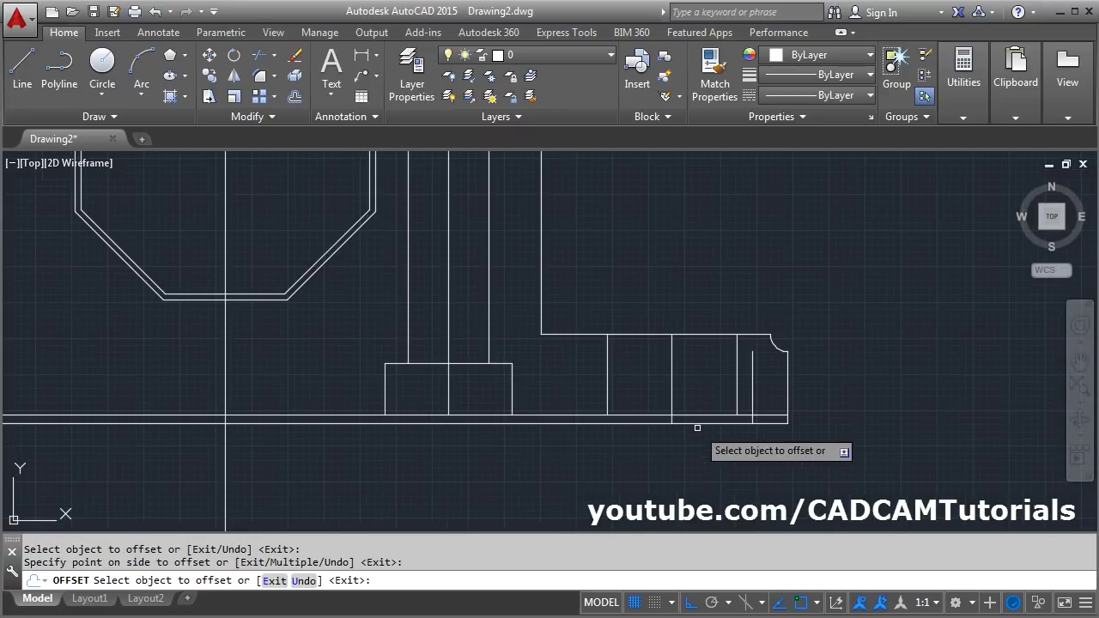
left_click(292, 444)
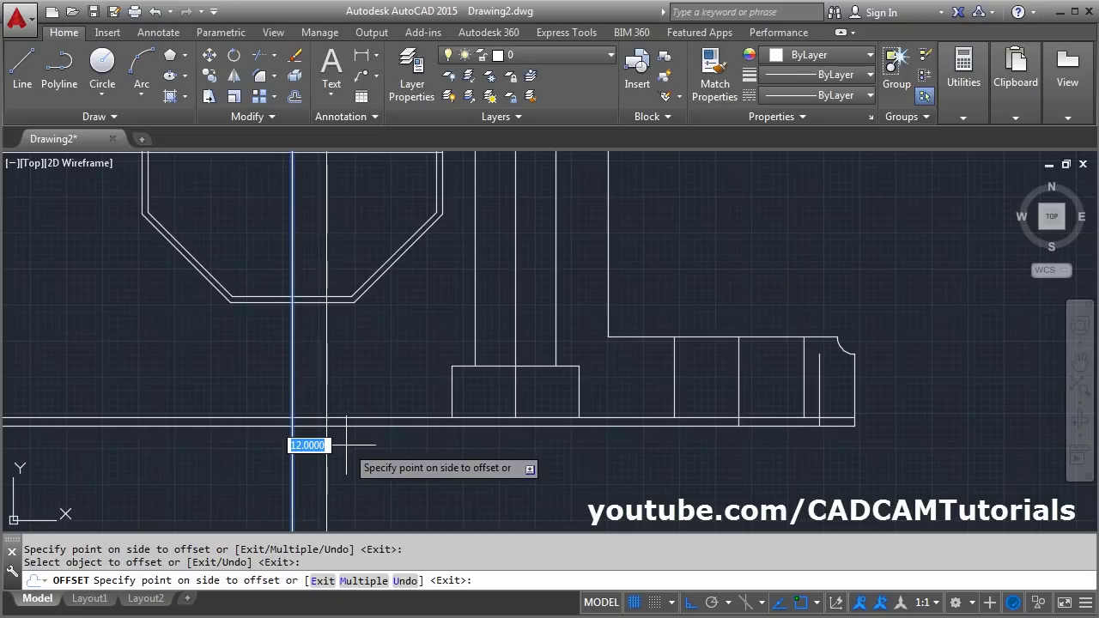
left_click(520, 477)
key("Return")
Step: Fillet the underside recess's top line with the vertical line 12 inside the base's right edge, using radius 3
scroll(868, 419, "up", 6)
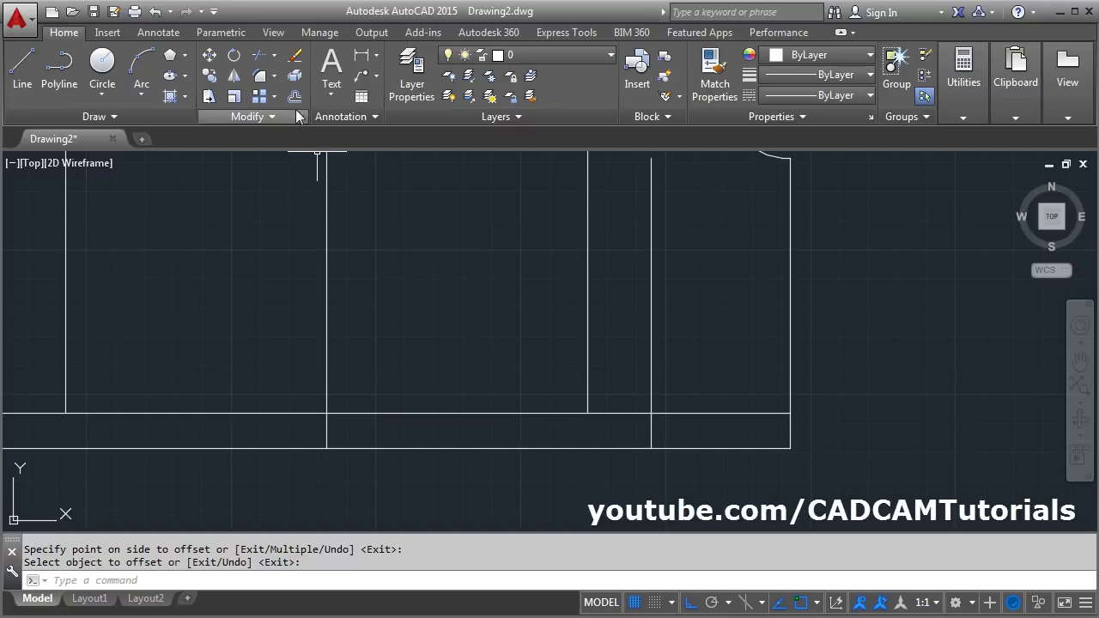
left_click(259, 77)
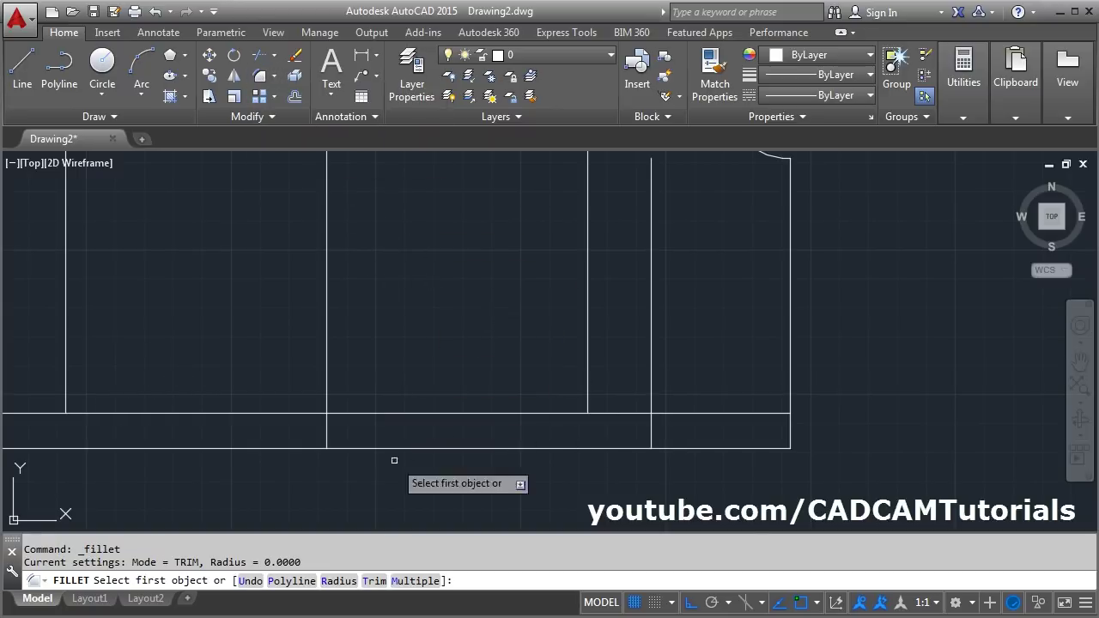
left_click(339, 582)
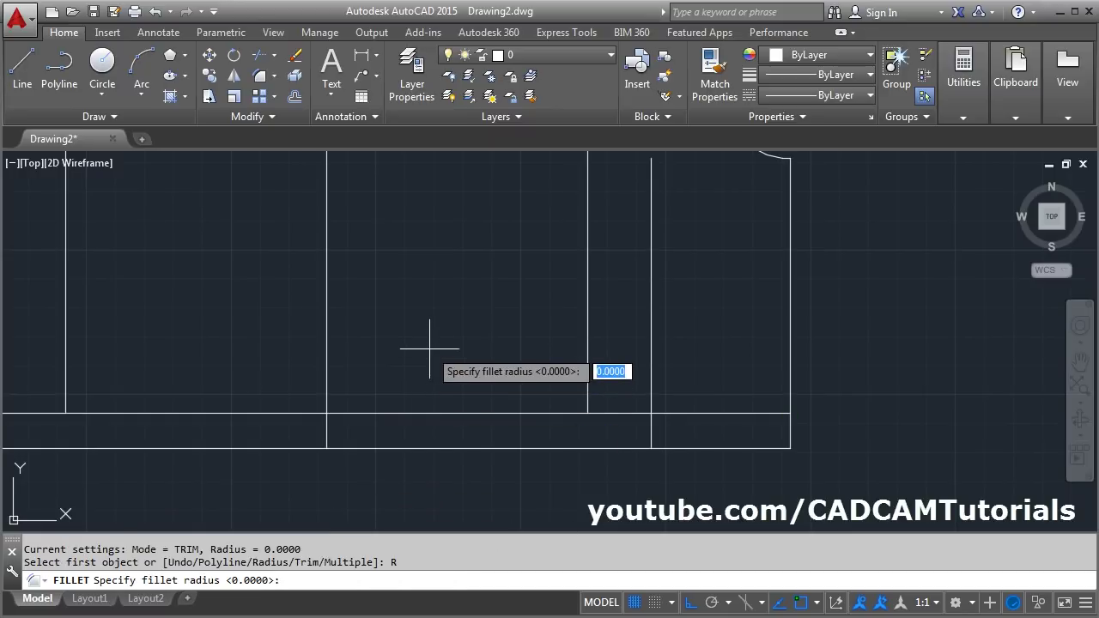
type("3")
key("Return")
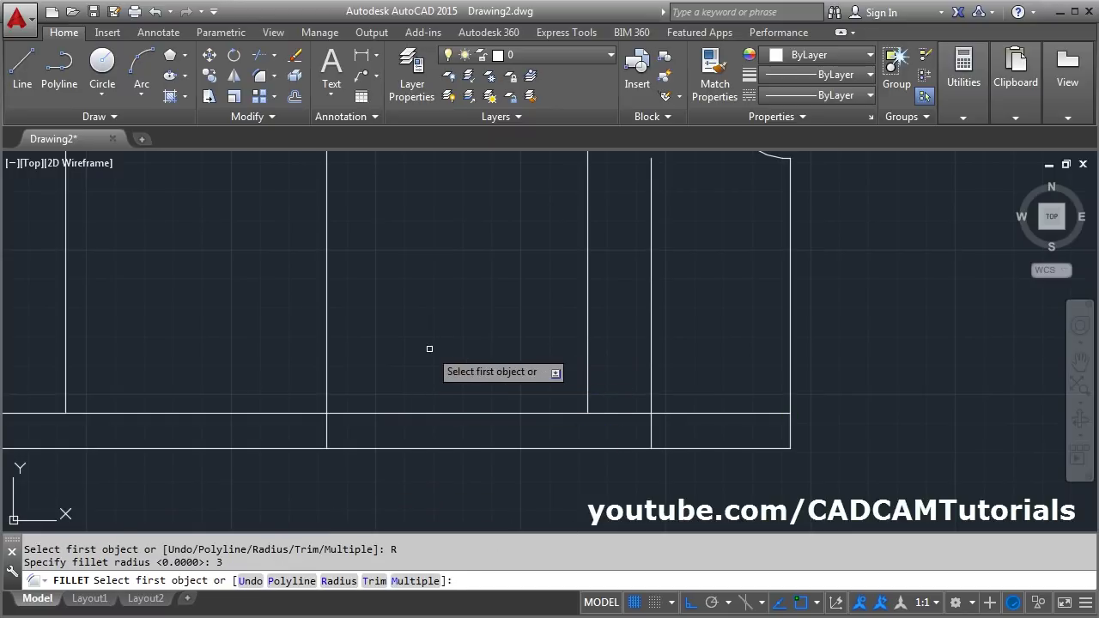
left_click(595, 413)
left_click(654, 445)
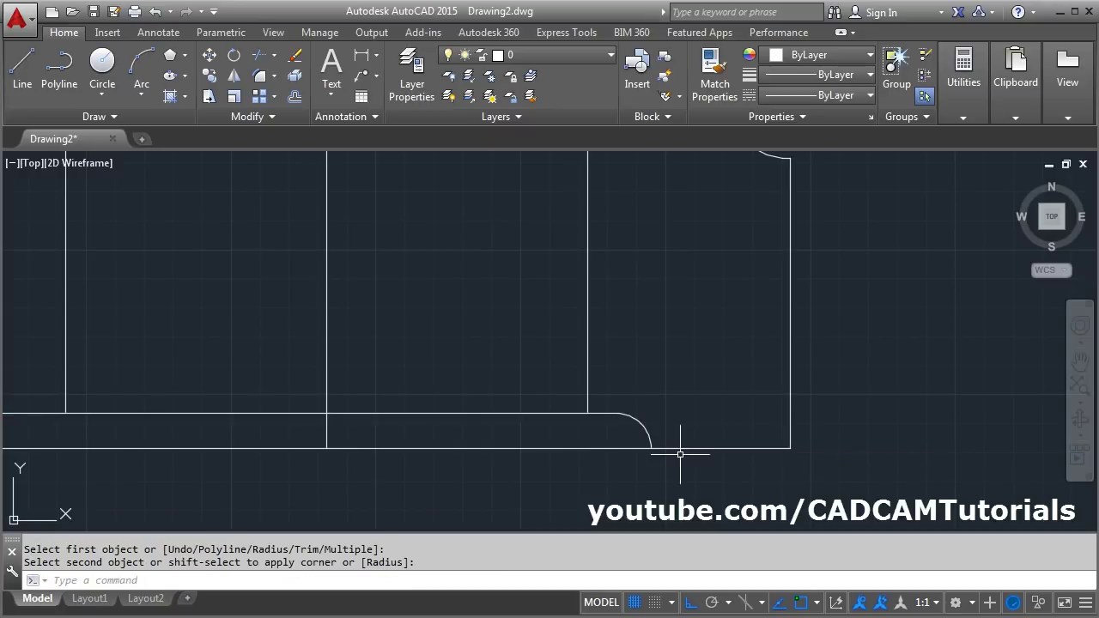
Step: Fillet the underside recess's top line with the vertical line 12 right of the main centre line, using radius 3
scroll(864, 287, "down", 2)
scroll(393, 319, "down", 1)
mouse_move(392, 319)
middle_mouse_down()
mouse_move(590, 463)
mouse_move(601, 432)
middle_mouse_up()
scroll(471, 444, "up", 3)
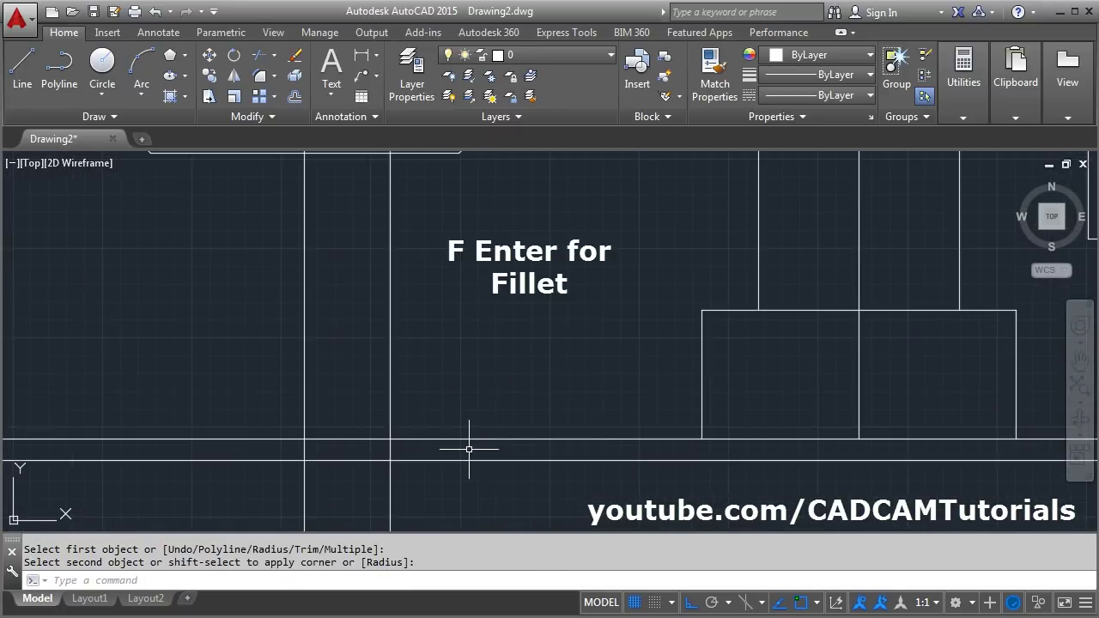
type("F")
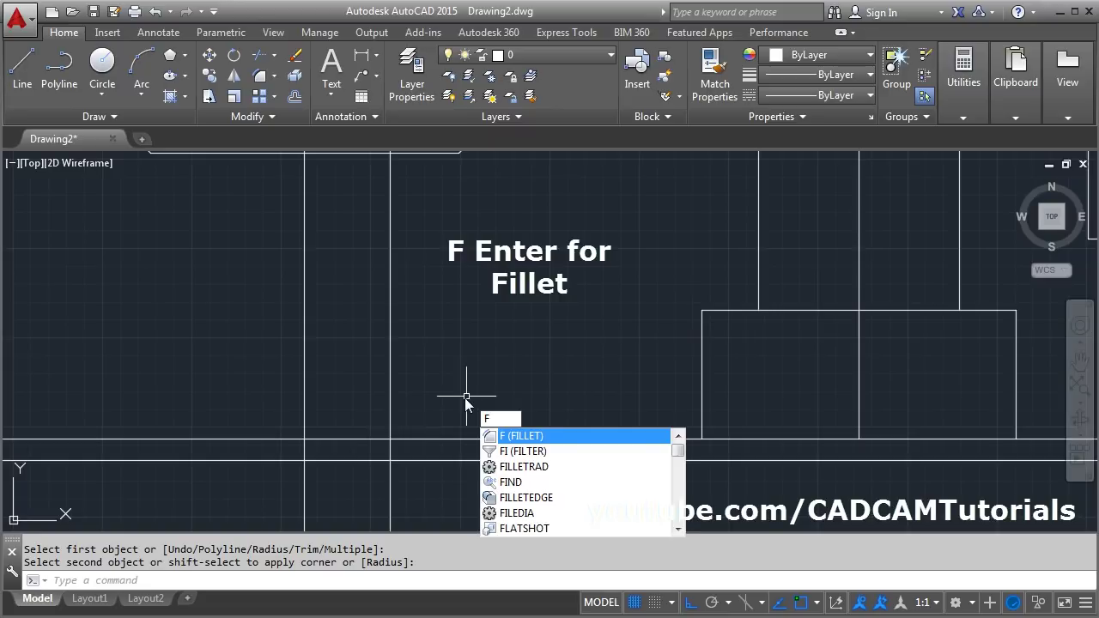
key("Return")
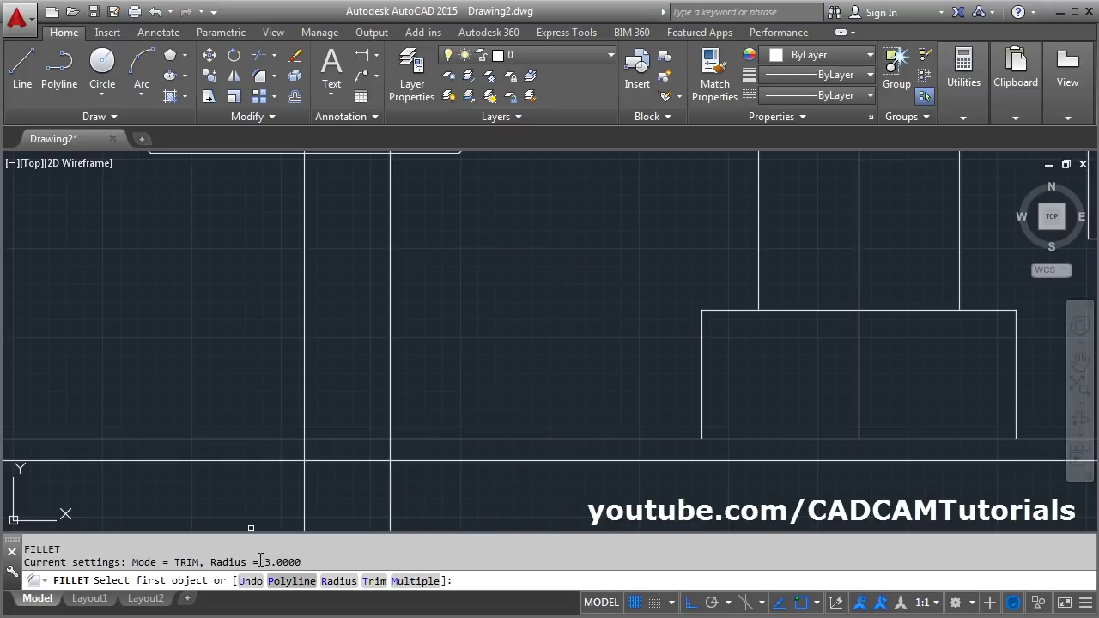
left_click(390, 450)
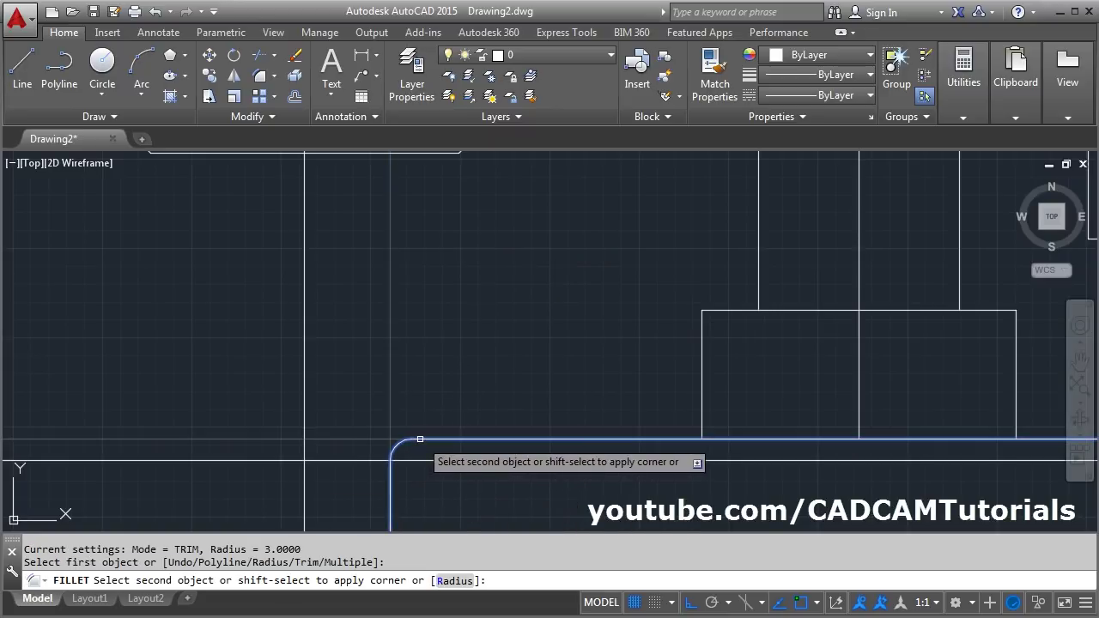
left_click(419, 440)
Step: Erase the leftover vertical line below the recess's left fillet
scroll(404, 344, "down", 2)
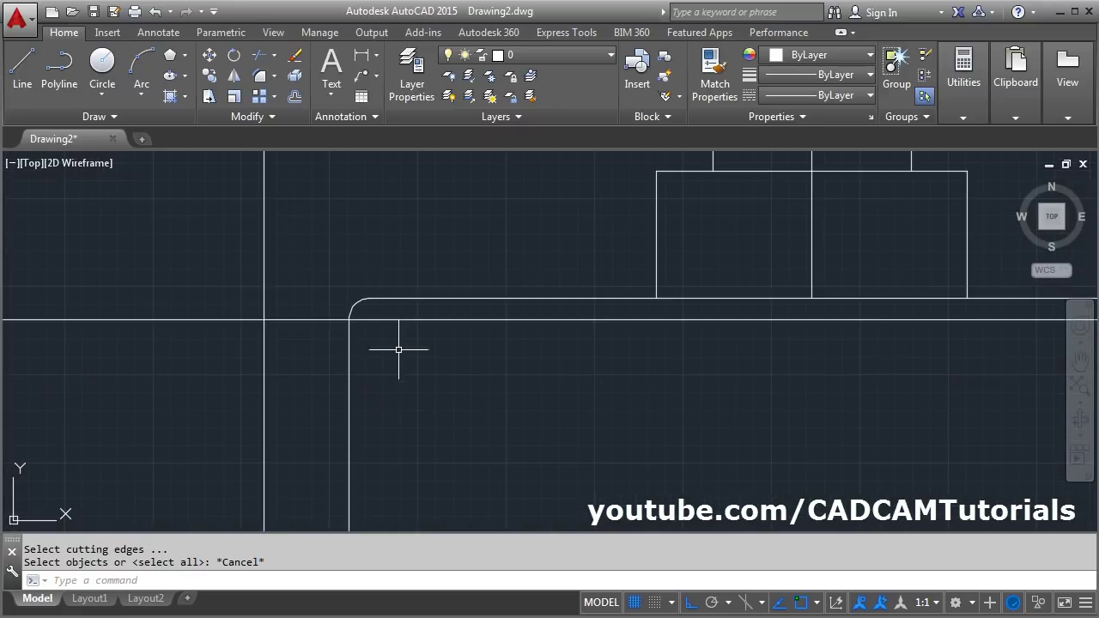
type("e")
key("Return")
left_click(350, 376)
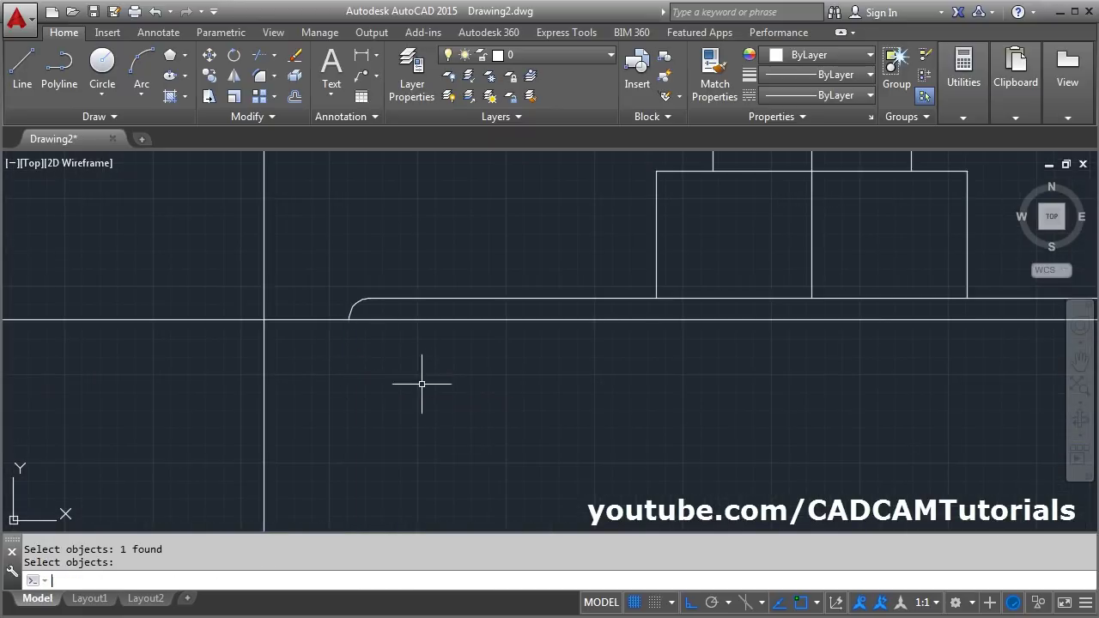
Step: Fillet the corner between the block's right vertical edge and the base's top line with radius 3
scroll(365, 360, "down", 2)
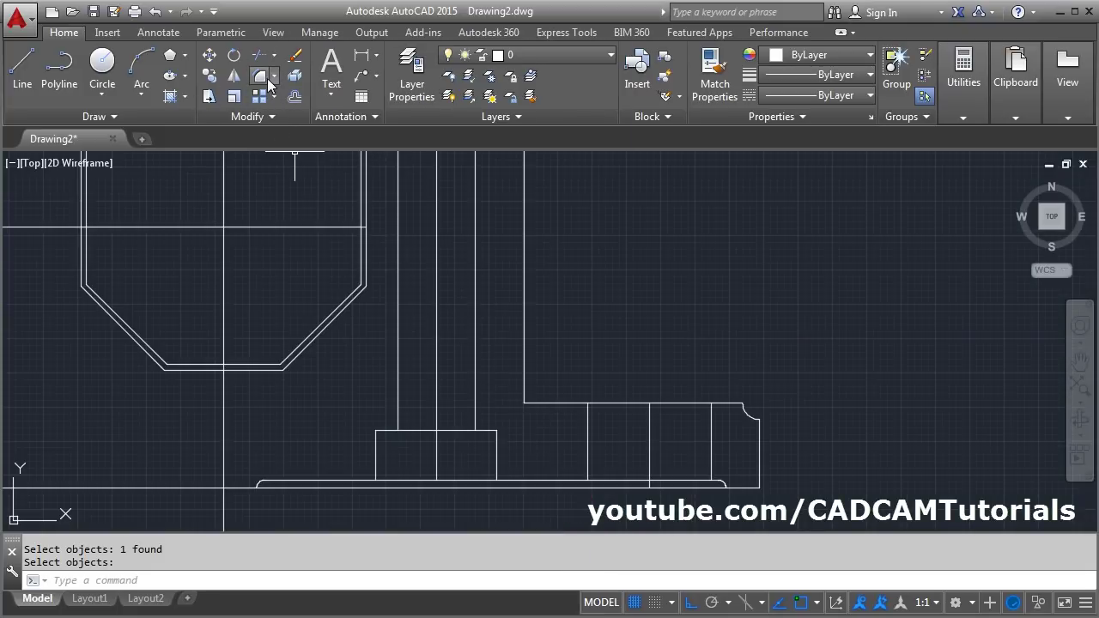
left_click(267, 79)
key("alt+Tab")
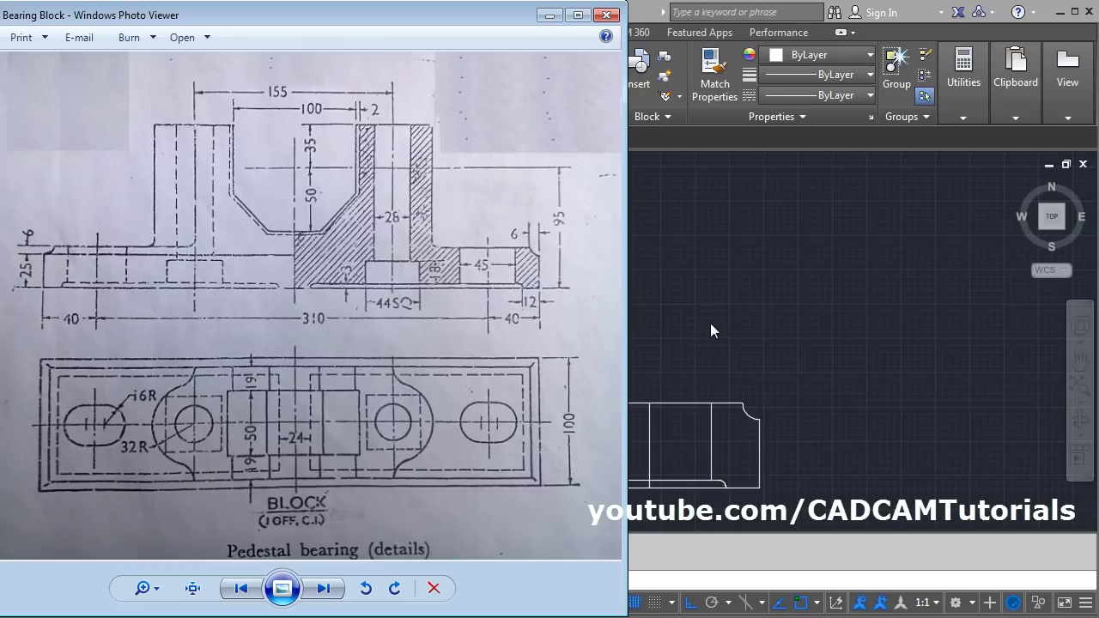
key("alt+Tab")
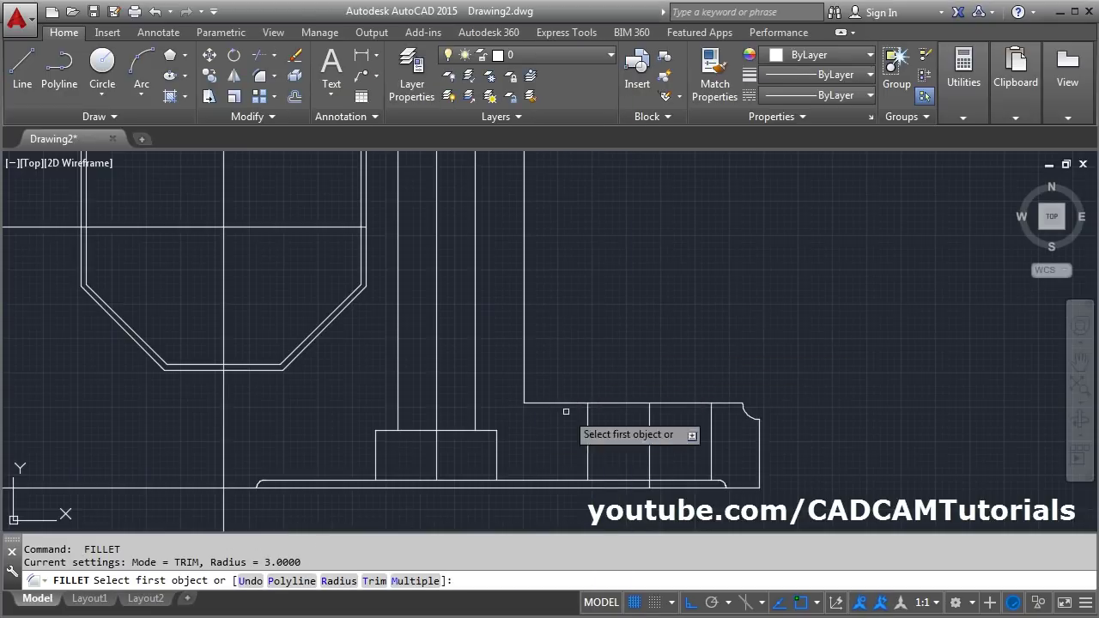
left_click(525, 393)
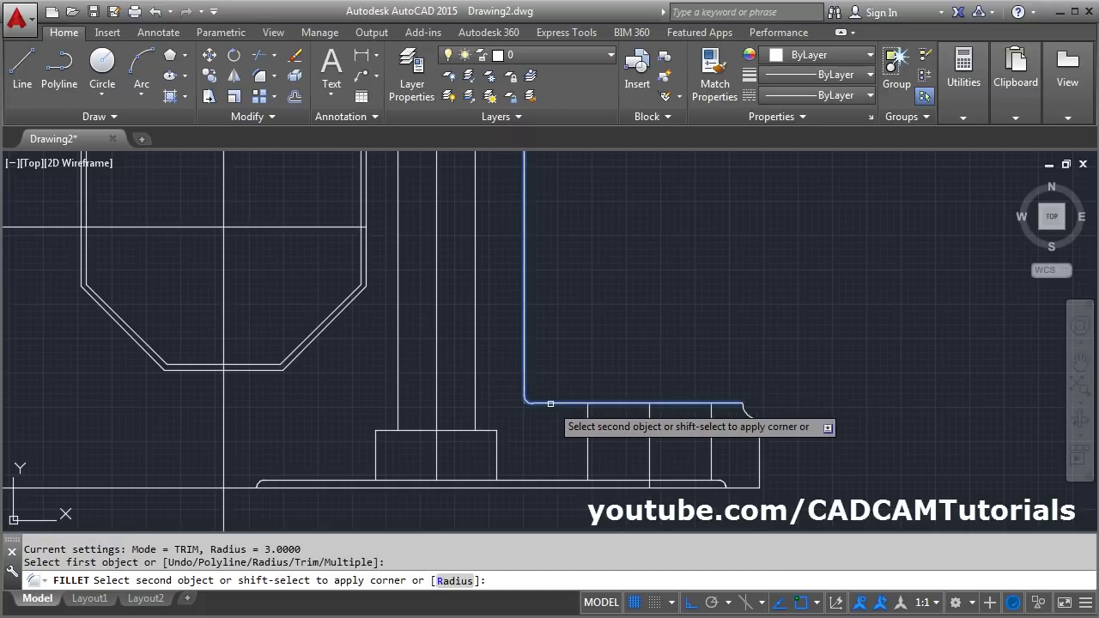
Step: Check the reference image, and trim all horizontal lines left of the main vertical centre line, including the base's bottom line
key("alt+Tab")
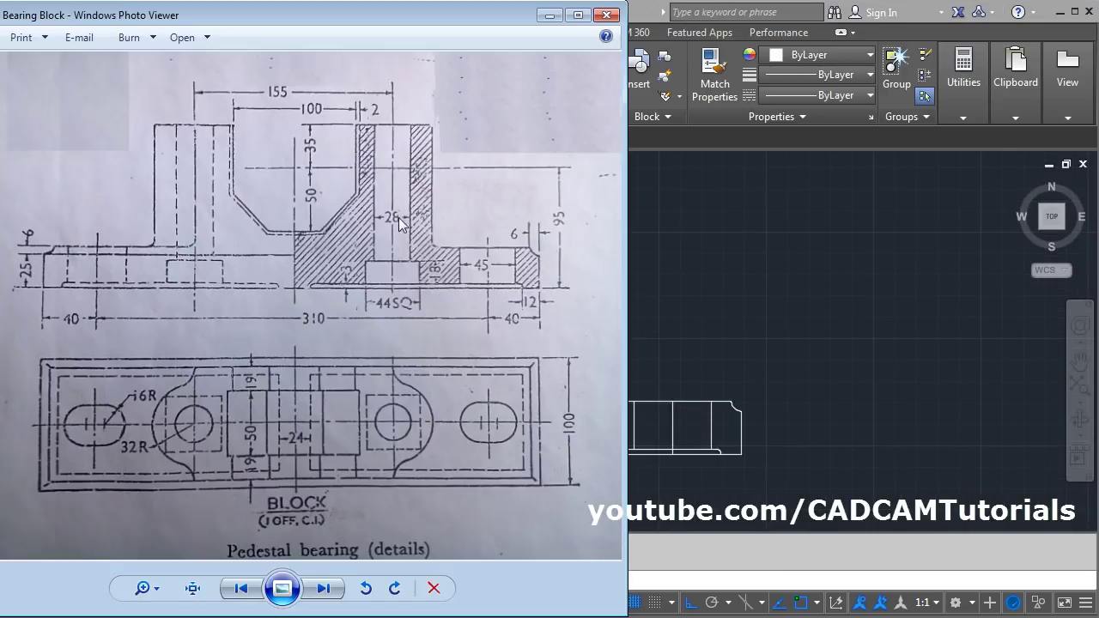
middle_click_drag(697, 348, 907, 339)
key("alt+Tab")
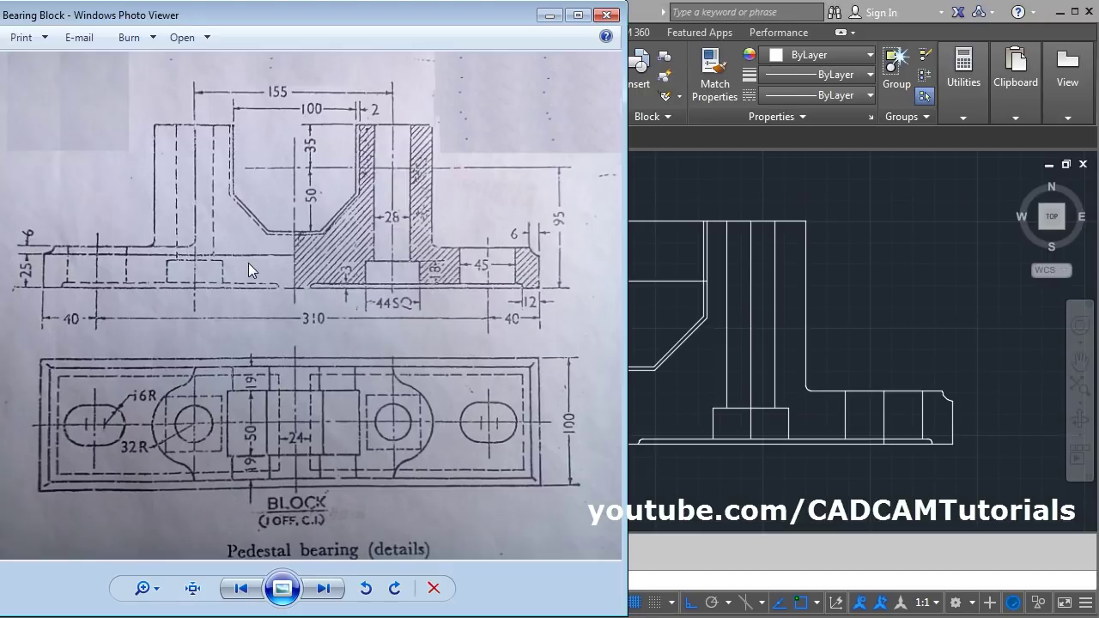
key("alt+Tab")
key("Escape")
type("tr")
key("Return")
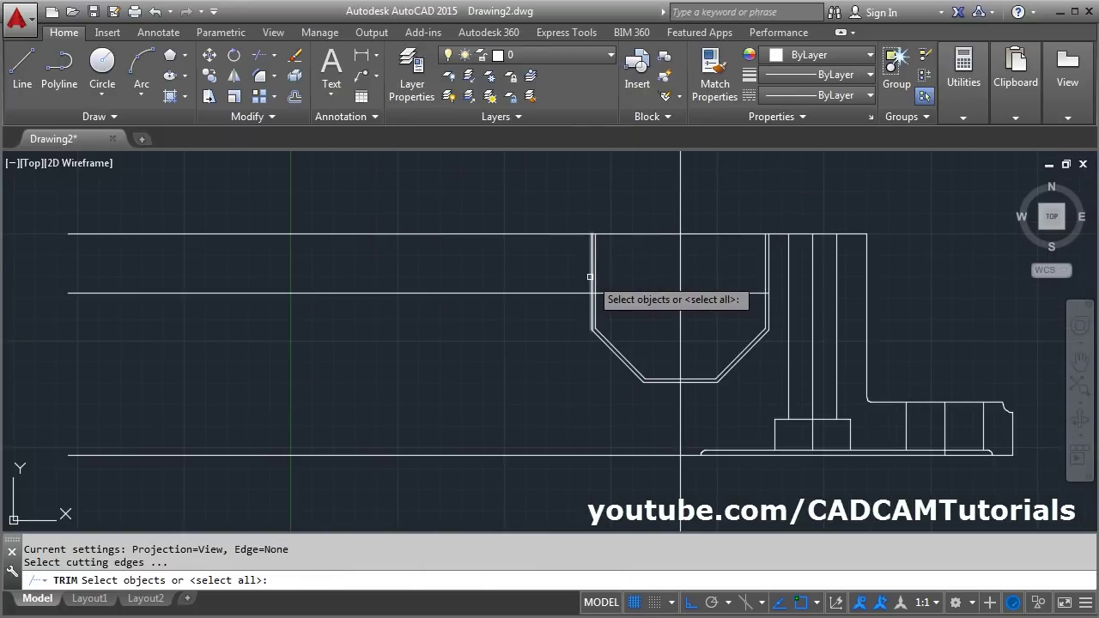
left_click(680, 273)
key("Return")
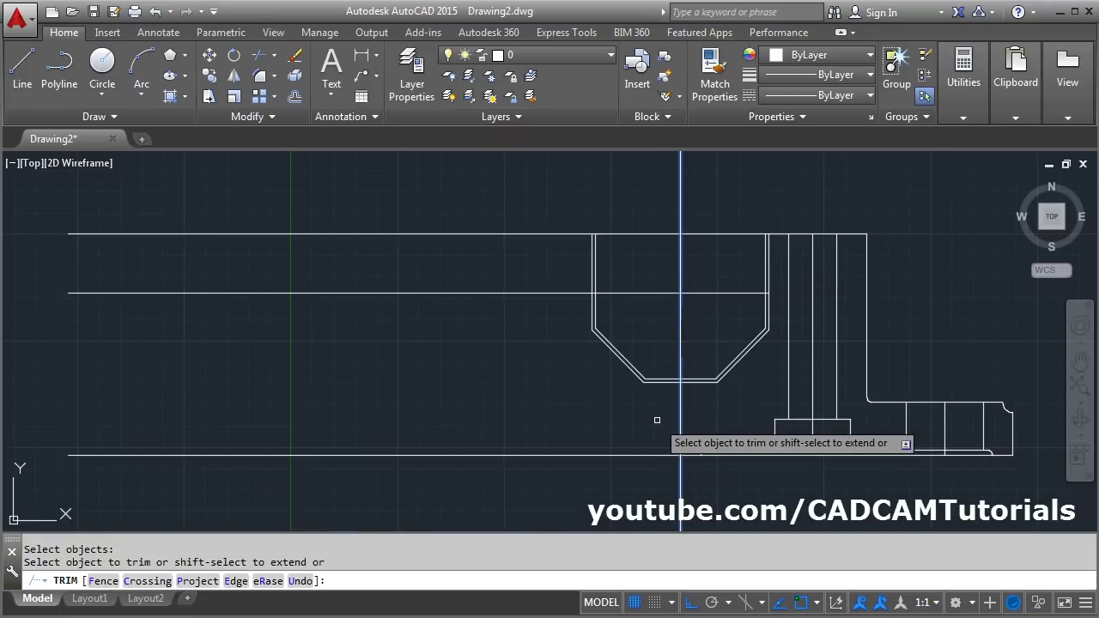
left_click(675, 404)
left_click(516, 197)
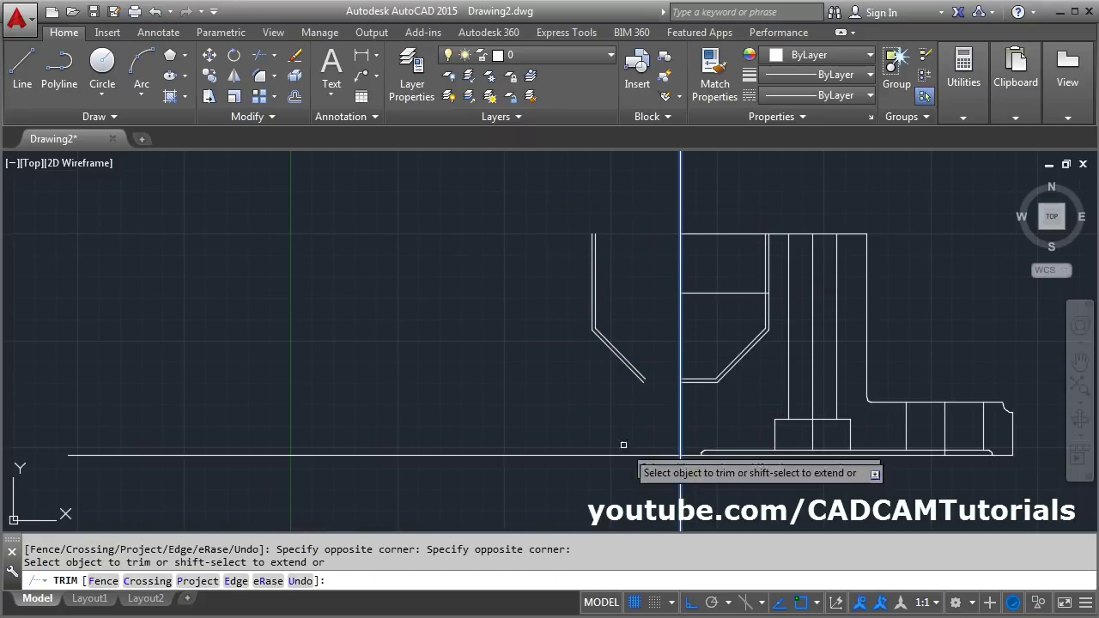
left_click(623, 454)
key("Return")
Step: Erase the leftover vertical and sloping double lines of the bearing recess left of the main centre line
type("e")
key("Return")
left_click(648, 400)
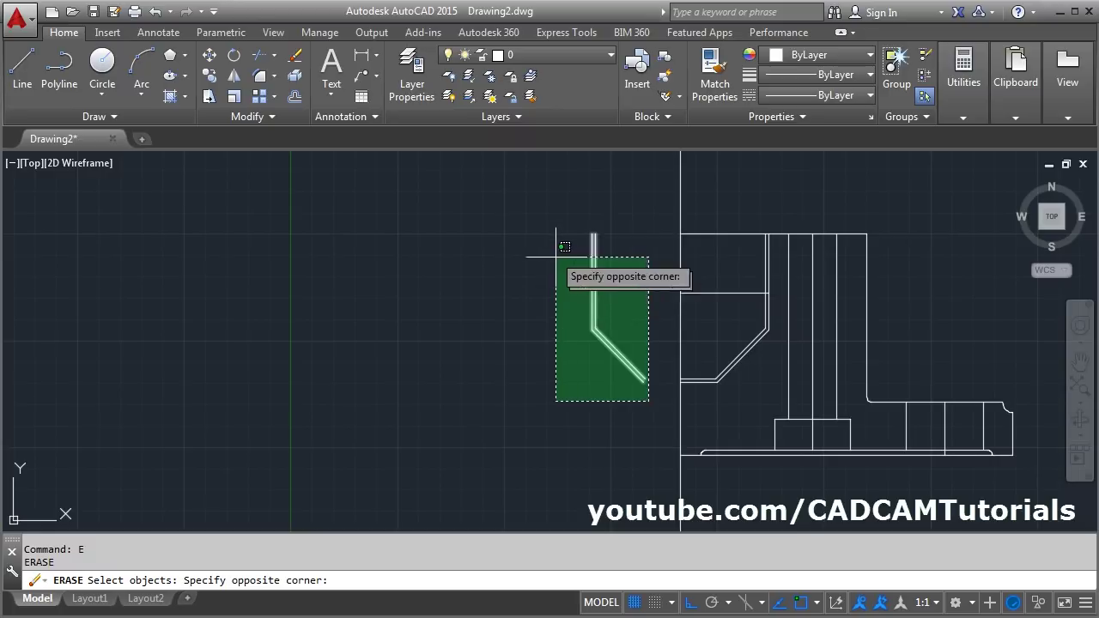
left_click(556, 257)
key("Return")
Step: Mirror the front view's right half about the main vertical centre line, keeping the source objects
scroll(463, 237, "down", 2)
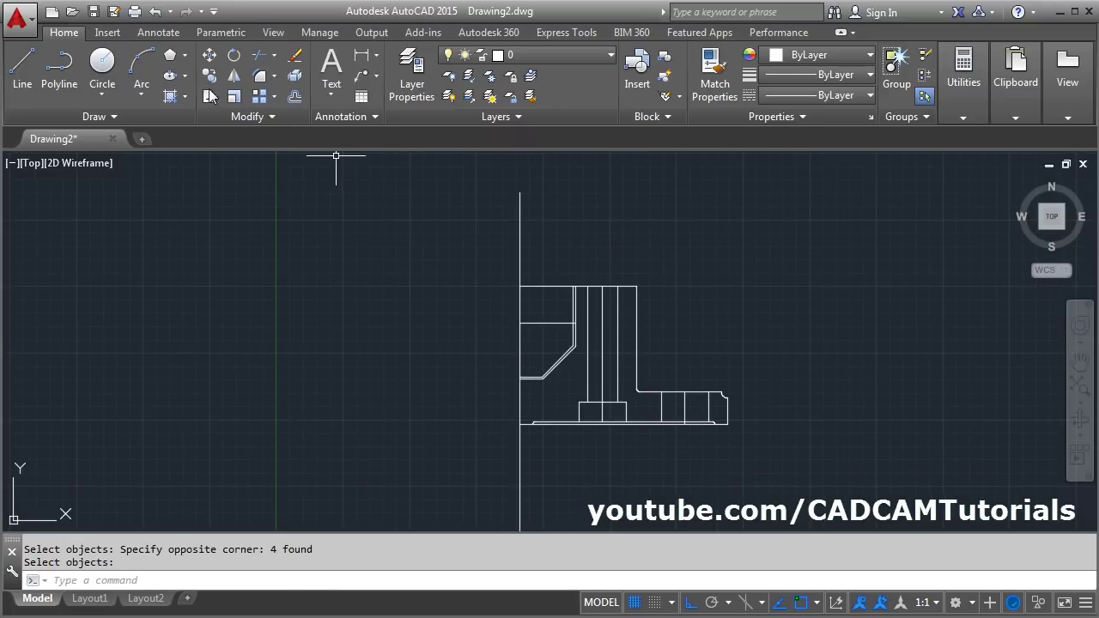
left_click(234, 77)
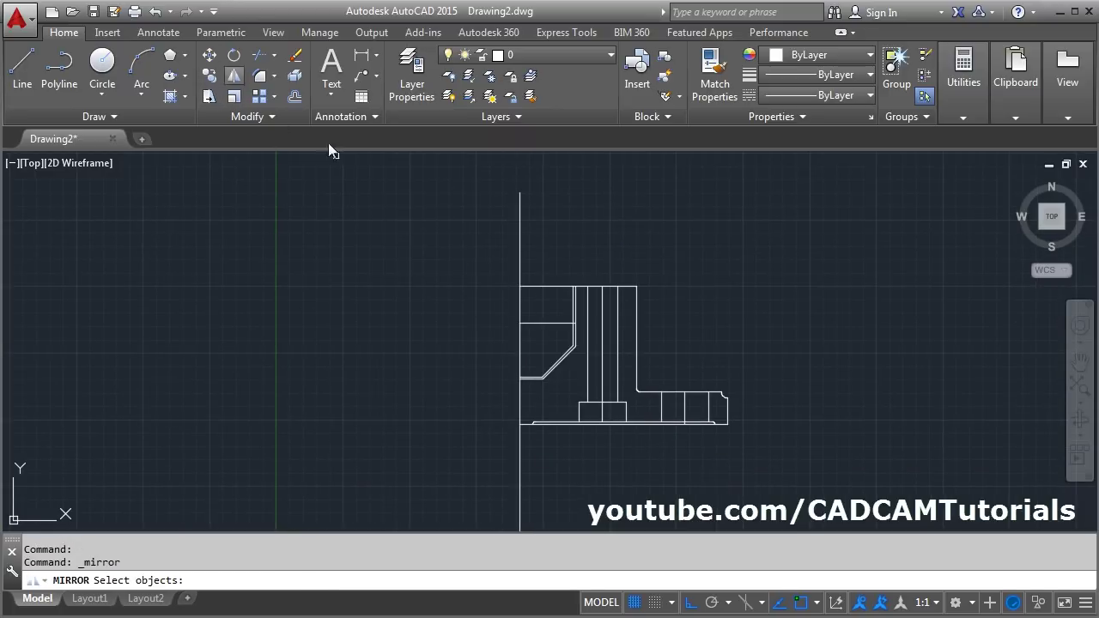
left_click(481, 265)
left_click(794, 444)
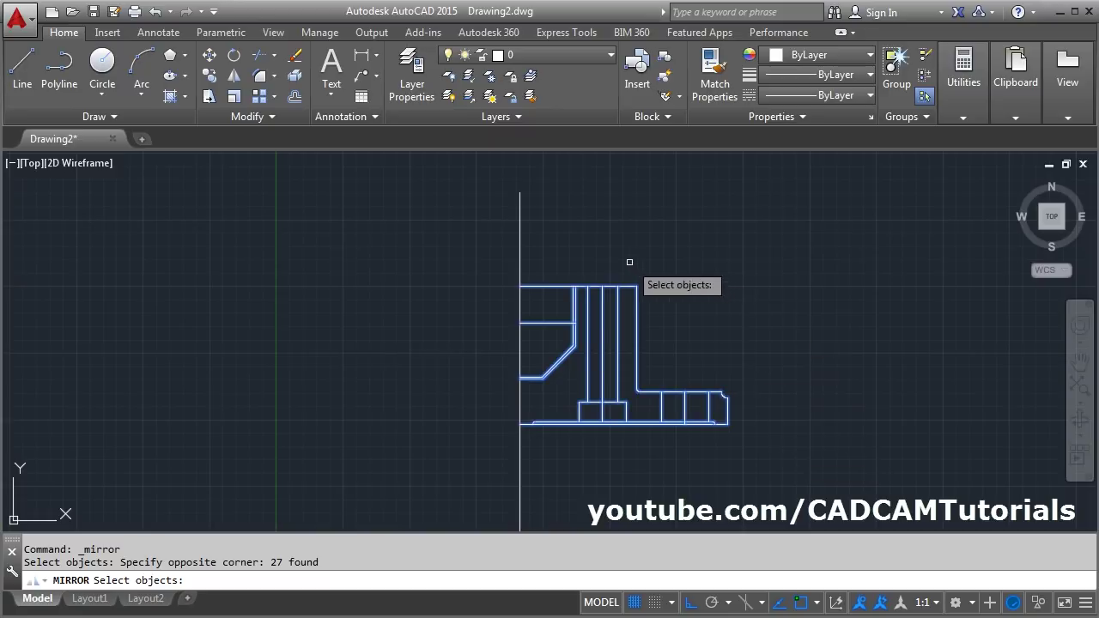
key("Return")
left_click(520, 192)
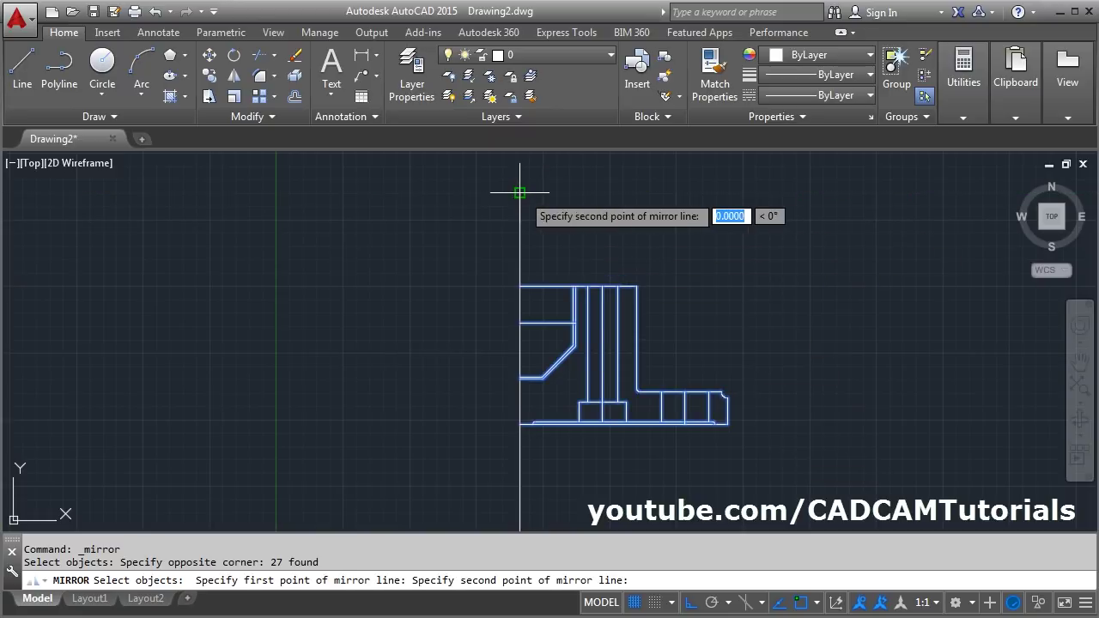
left_click(519, 442)
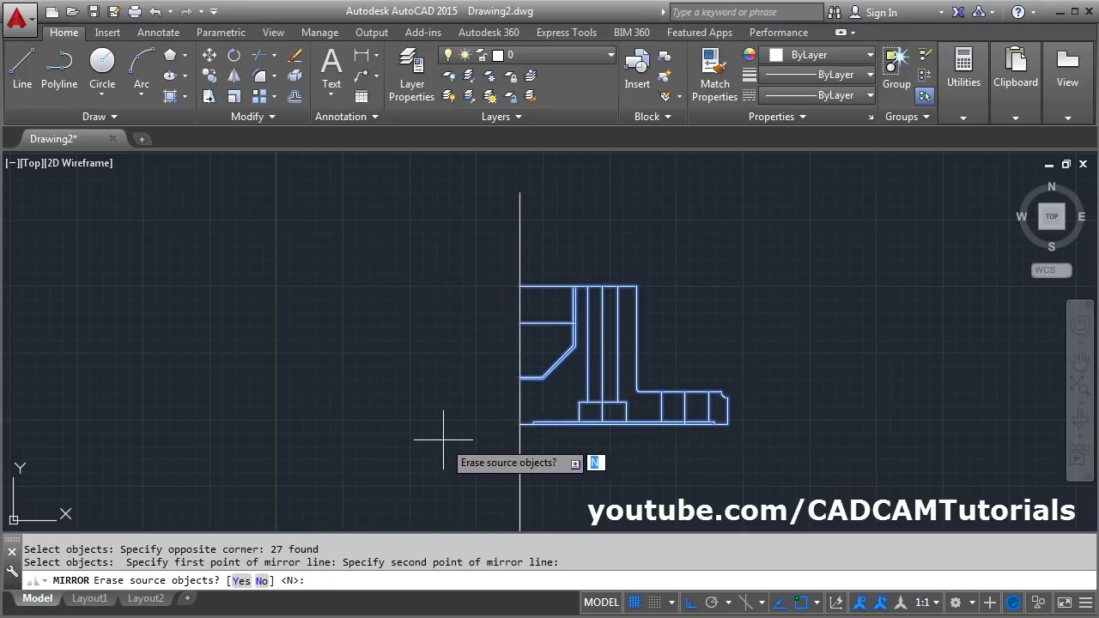
key("Return")
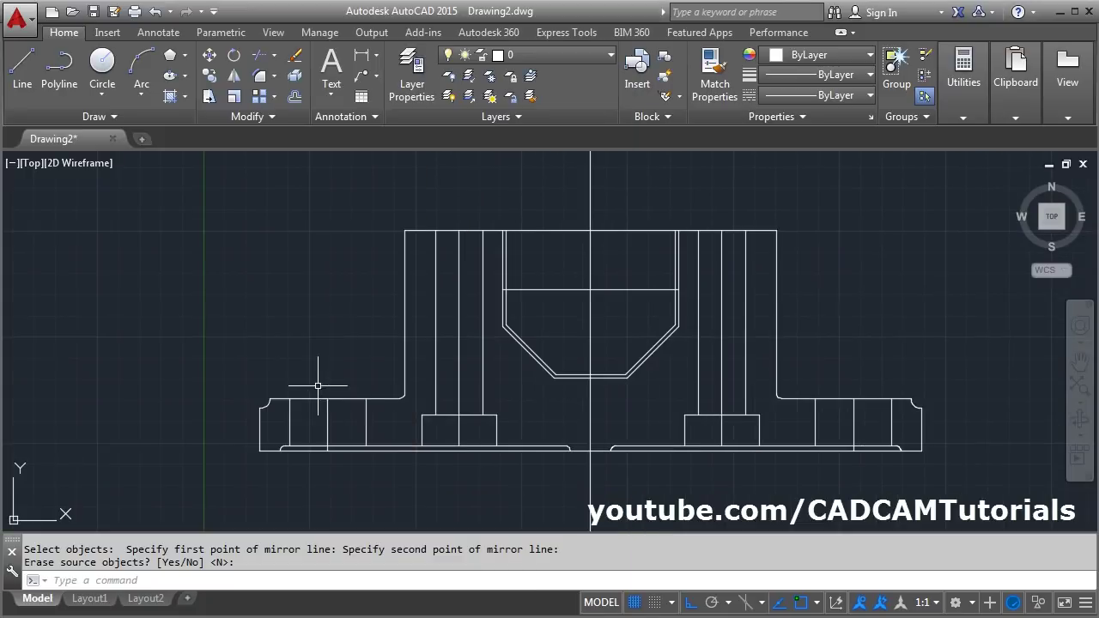
Step: Offset the top line of the base's left end 6 downward
scroll(304, 402, "up", 2)
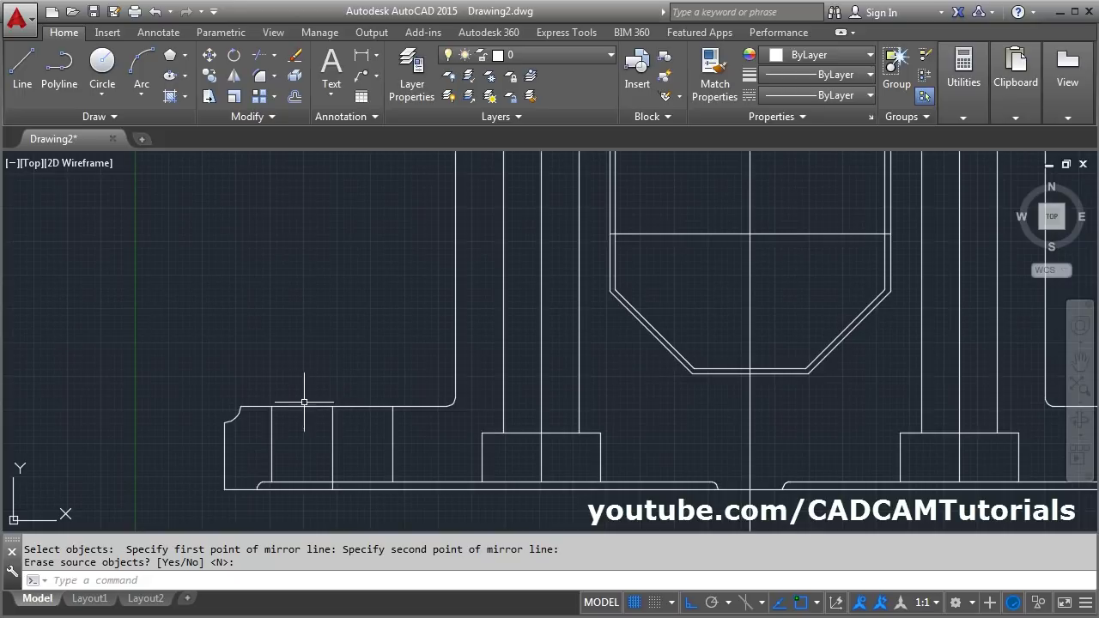
type("o")
key("Return")
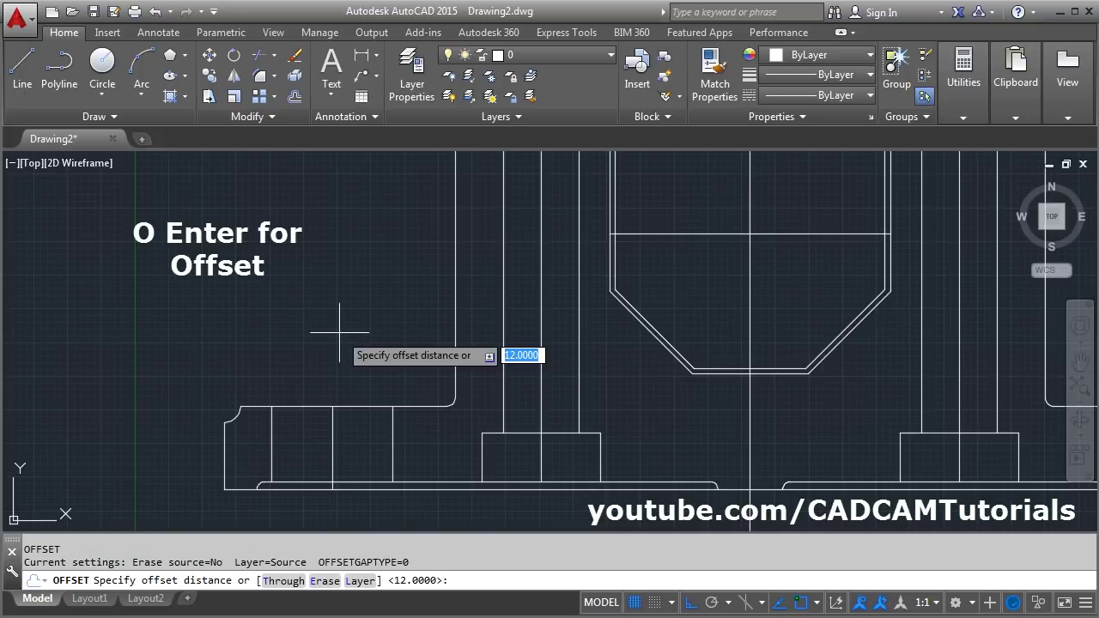
type("6")
key("Return")
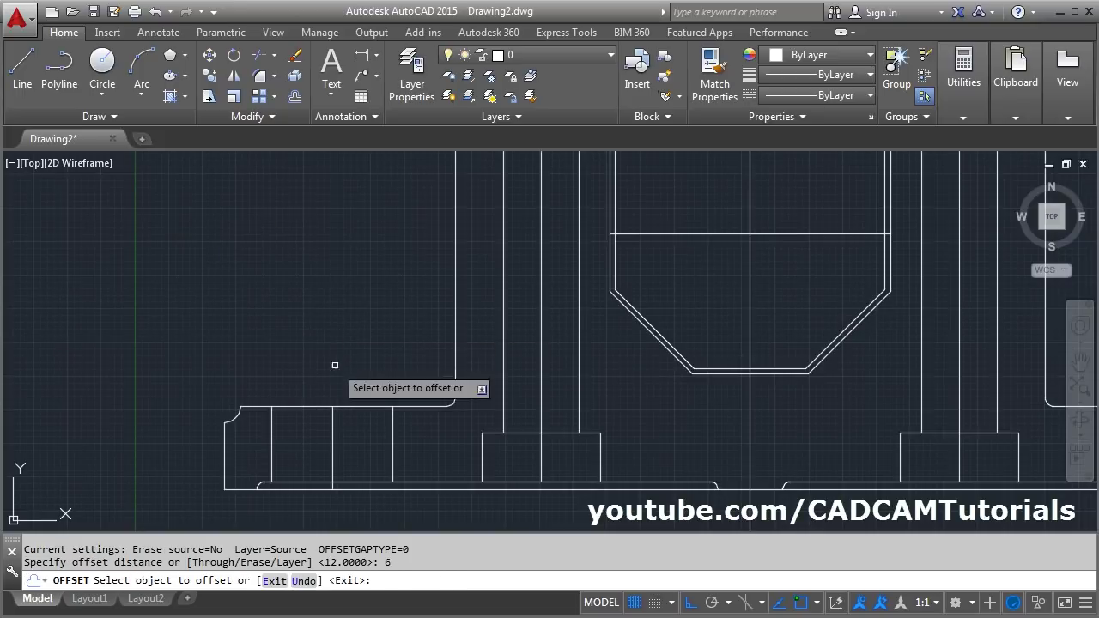
left_click(361, 407)
left_click(361, 444)
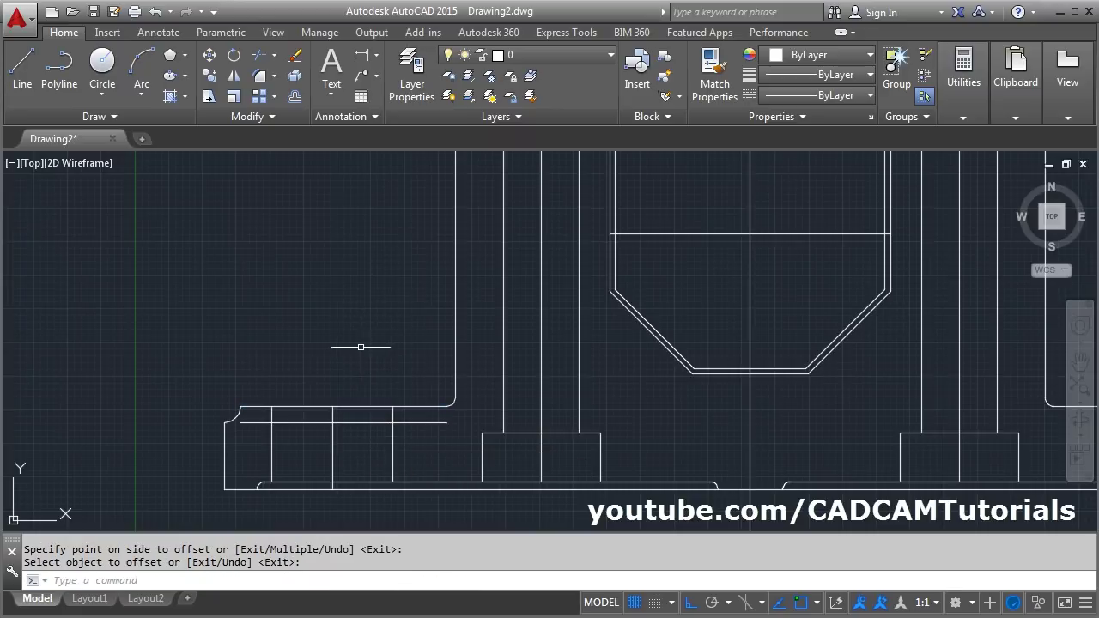
Step: Extend the offset line to the base's left edge and to the main vertical centre line
type("EX")
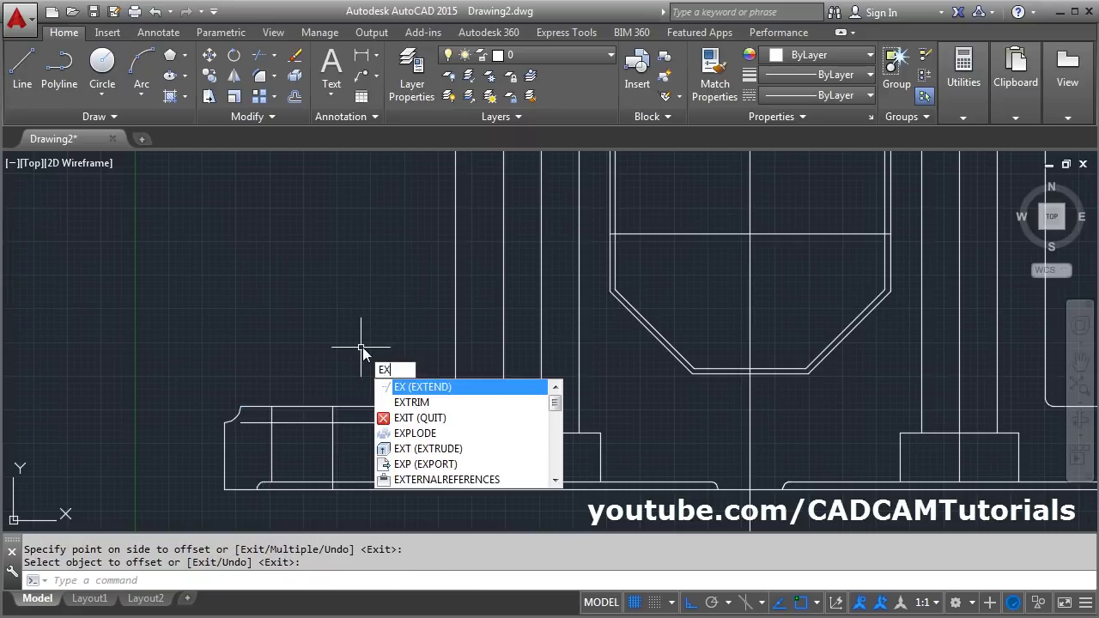
key("Return")
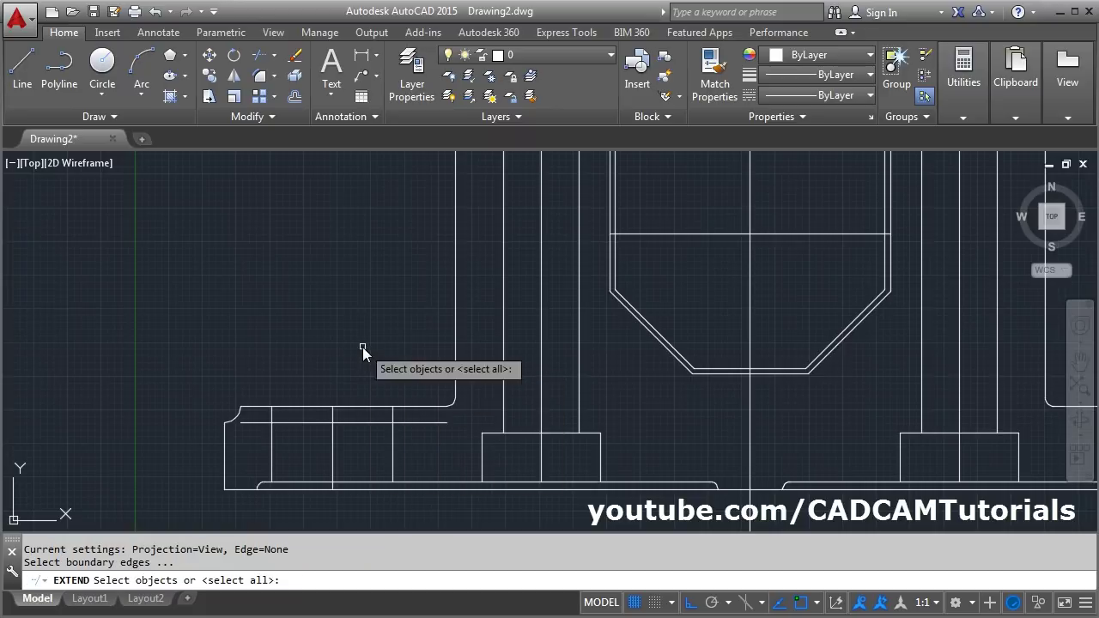
left_click(224, 436)
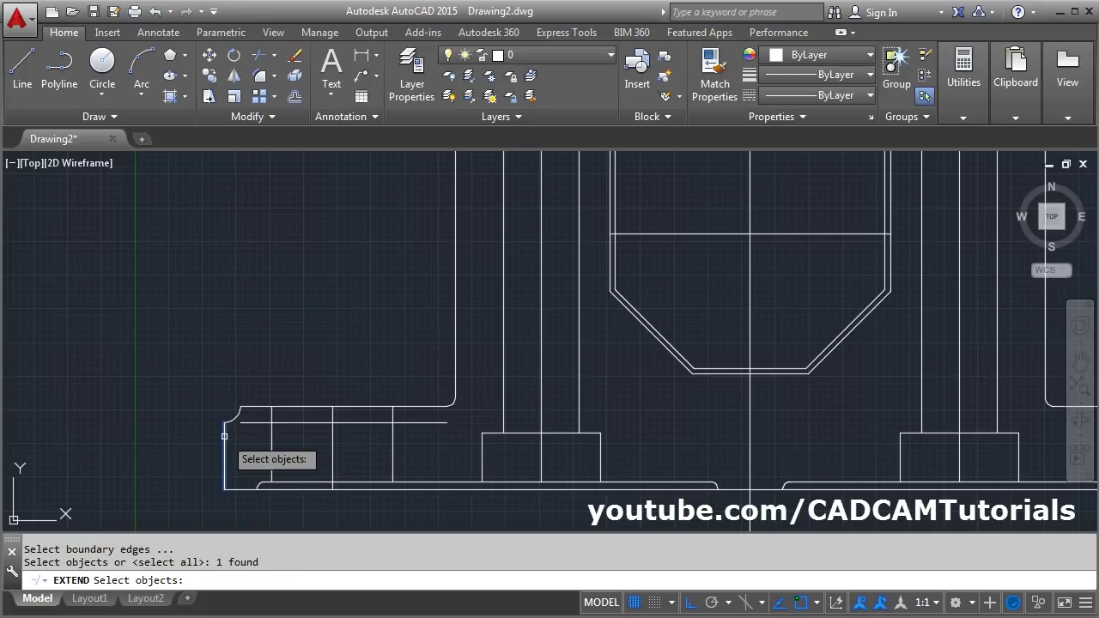
left_click(751, 422)
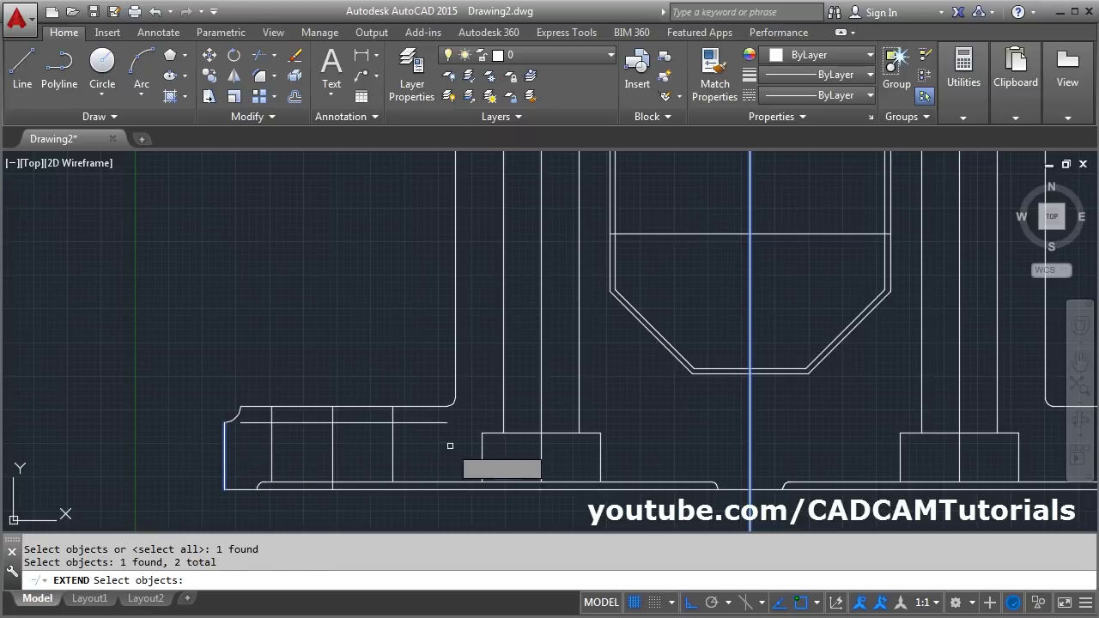
key("Return")
left_click(246, 423)
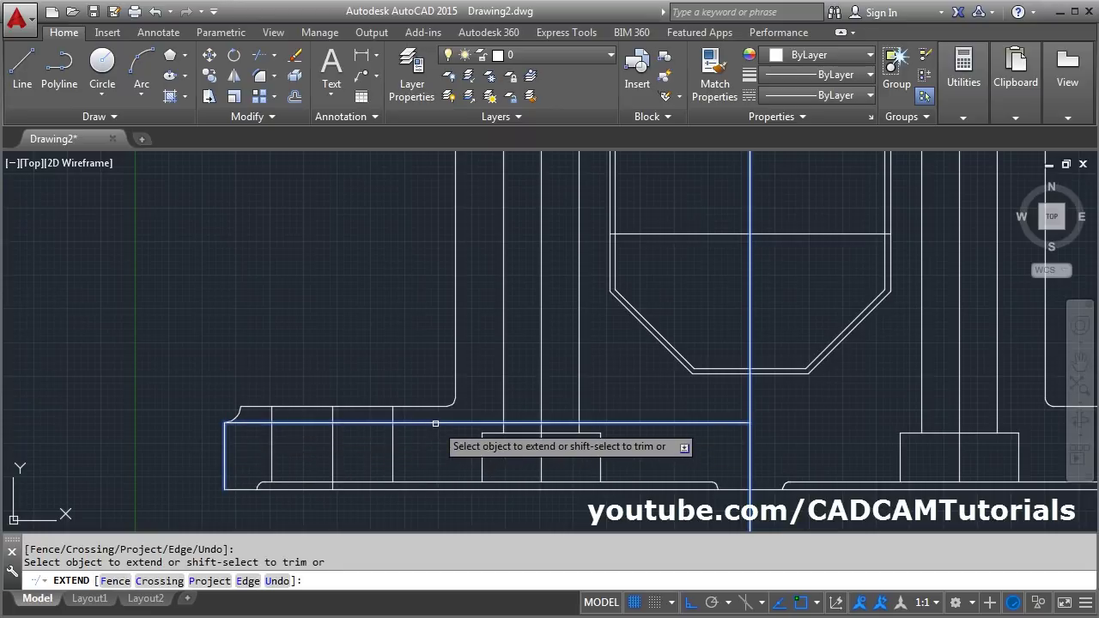
left_click(468, 422)
key("Return")
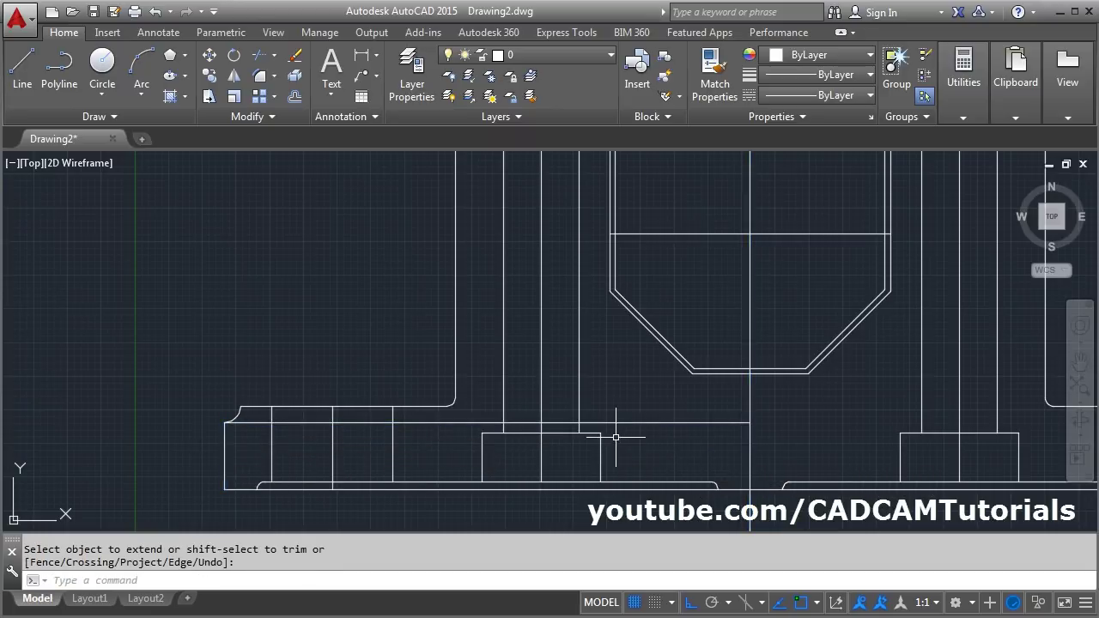
Step: Create a new layer named center and set its colour to index 30
scroll(397, 423, "down", 2)
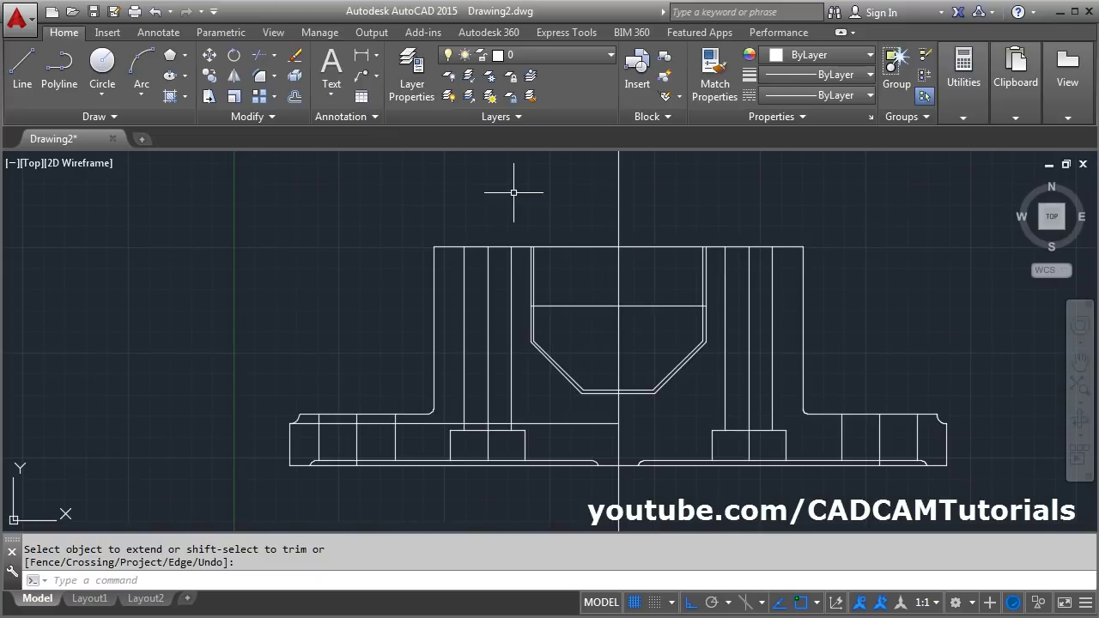
left_click(414, 75)
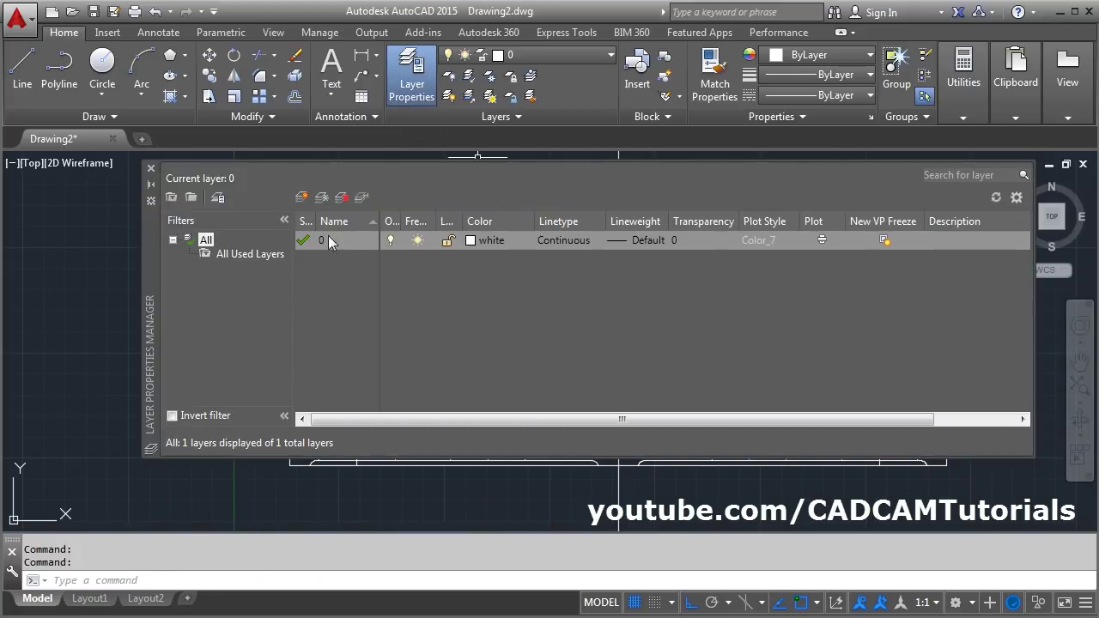
left_click(303, 197)
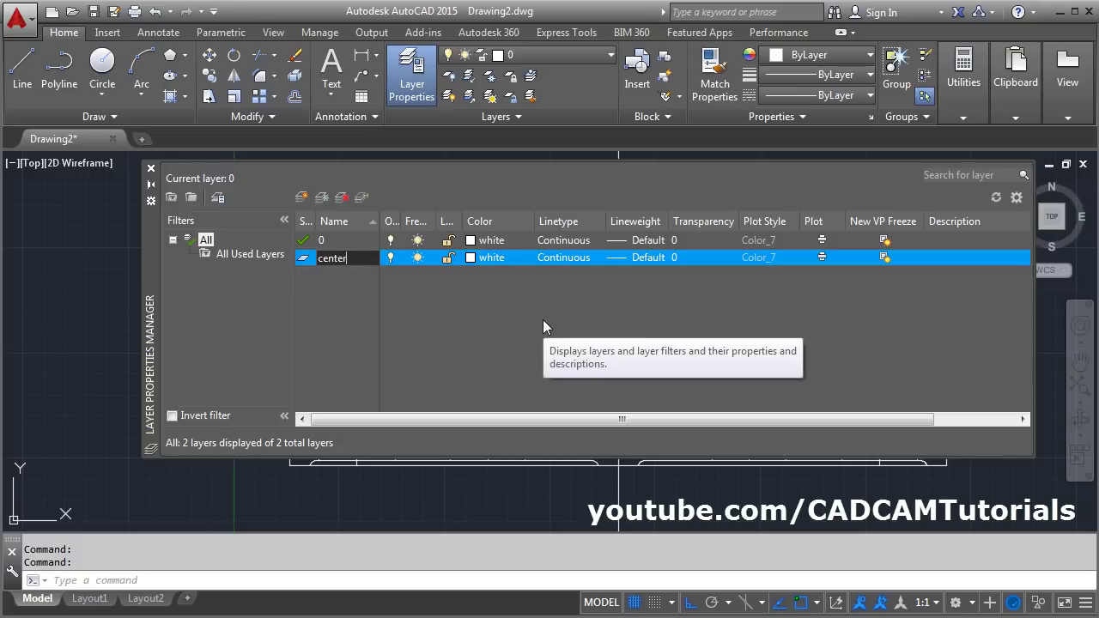
type("center")
key("Return")
left_click(474, 258)
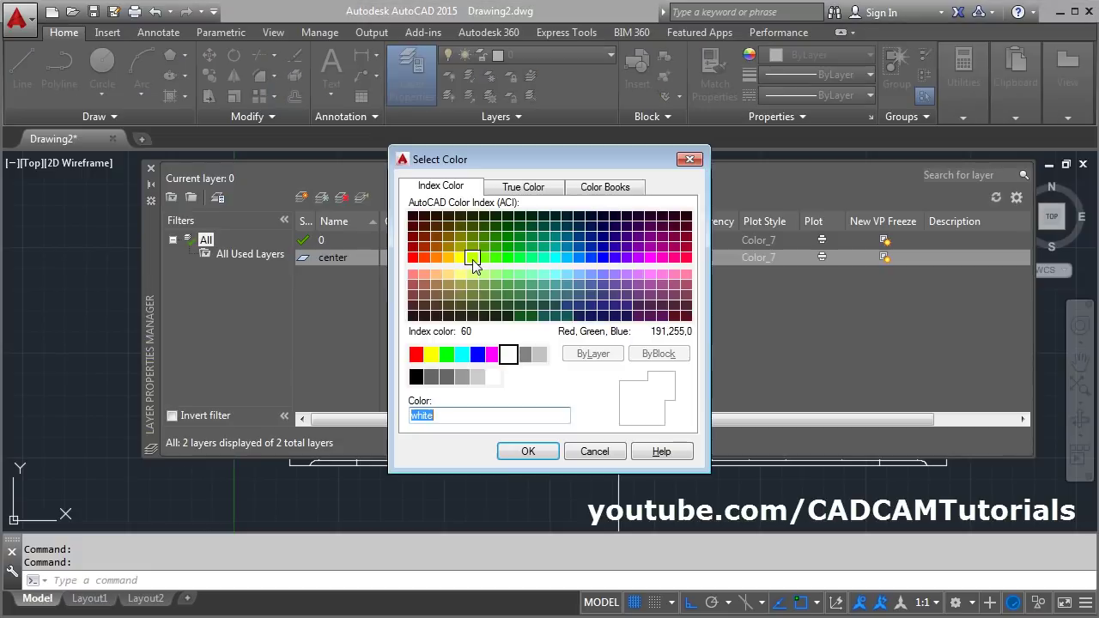
left_click(435, 257)
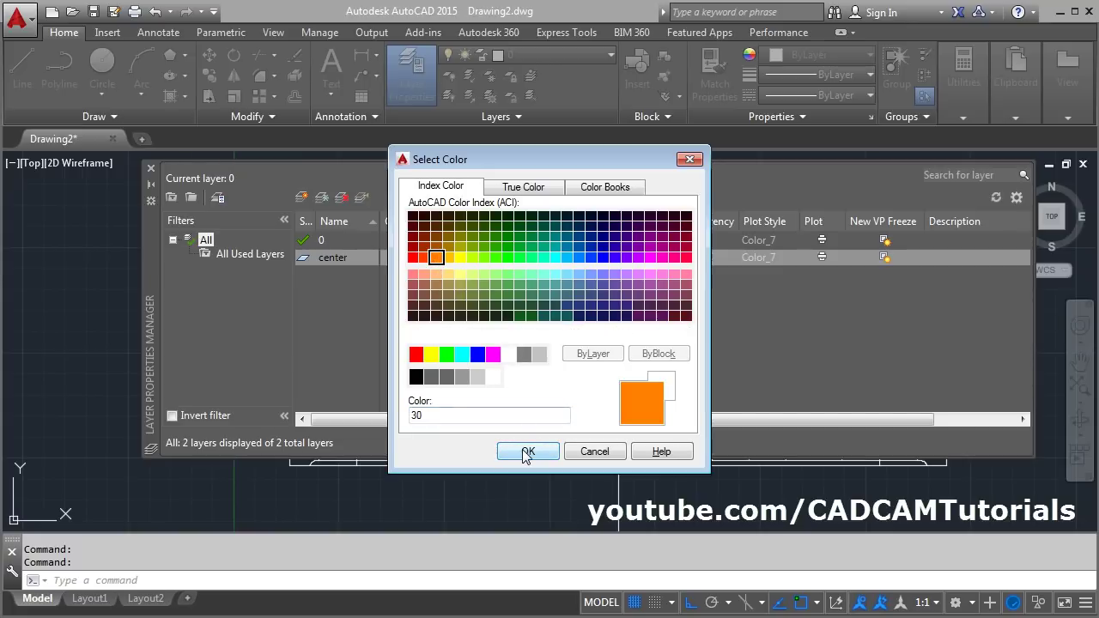
left_click(527, 452)
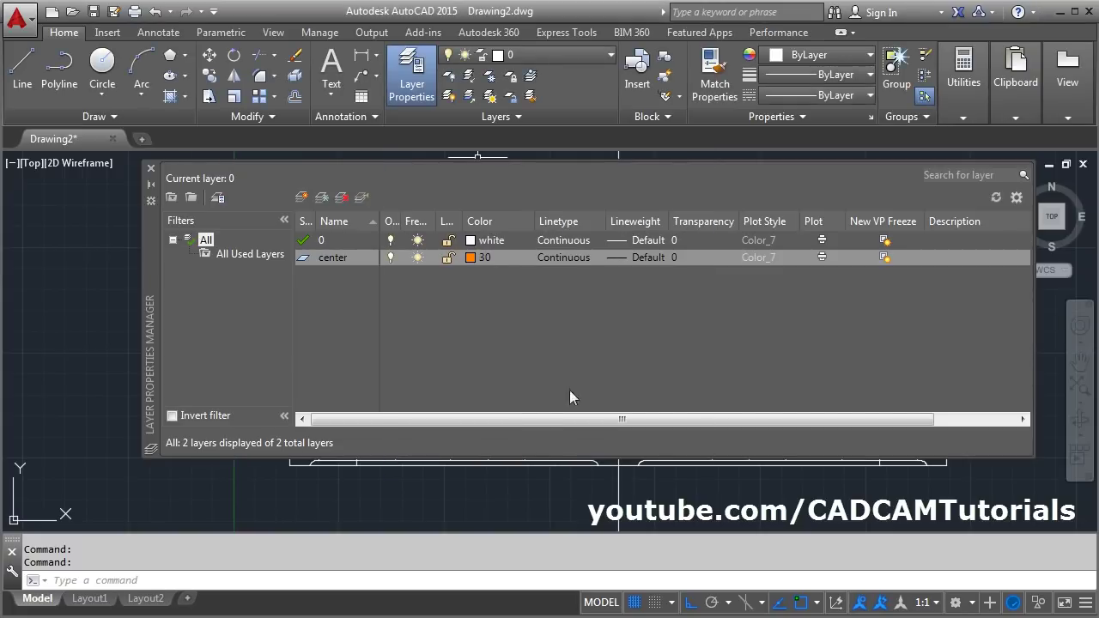
Step: Load the CENTER linetype and assign it to the center layer
left_click(565, 258)
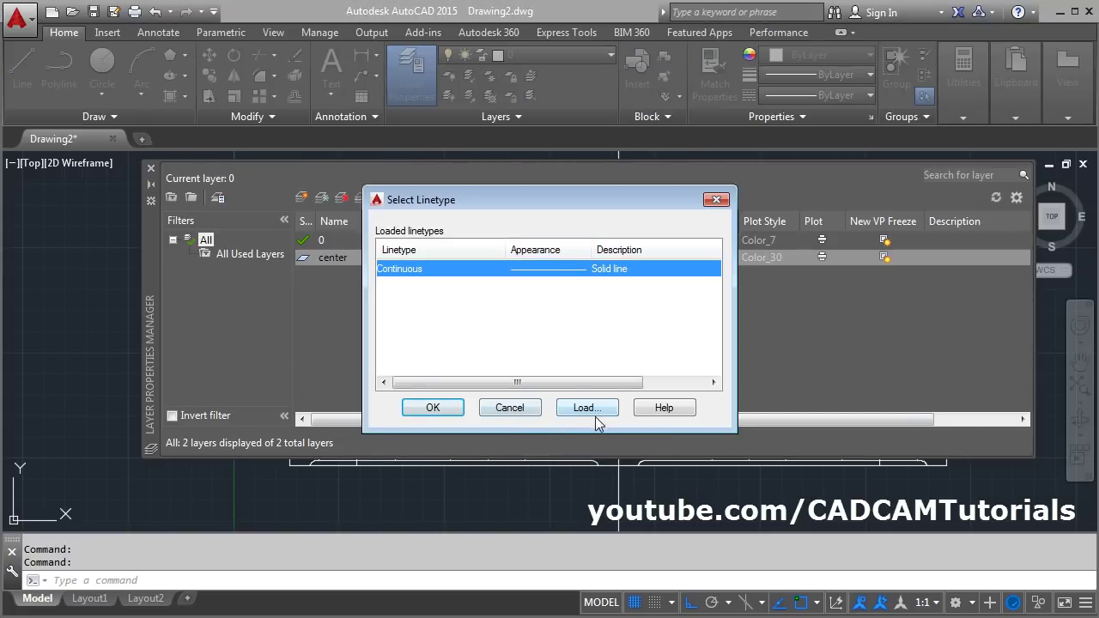
left_click(587, 408)
left_click(415, 317)
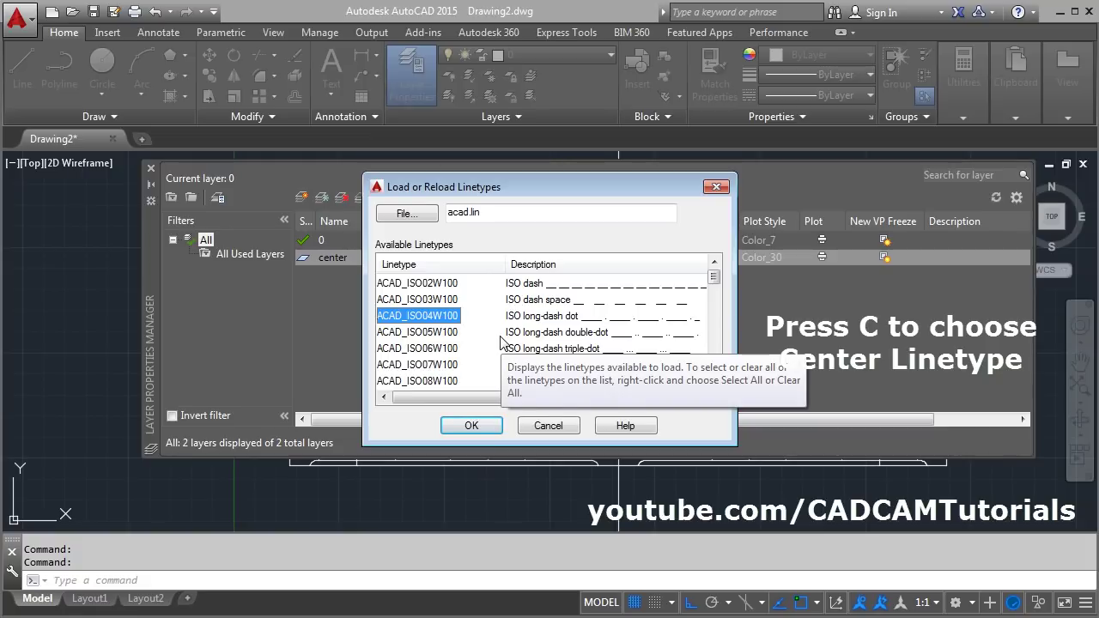
key("c")
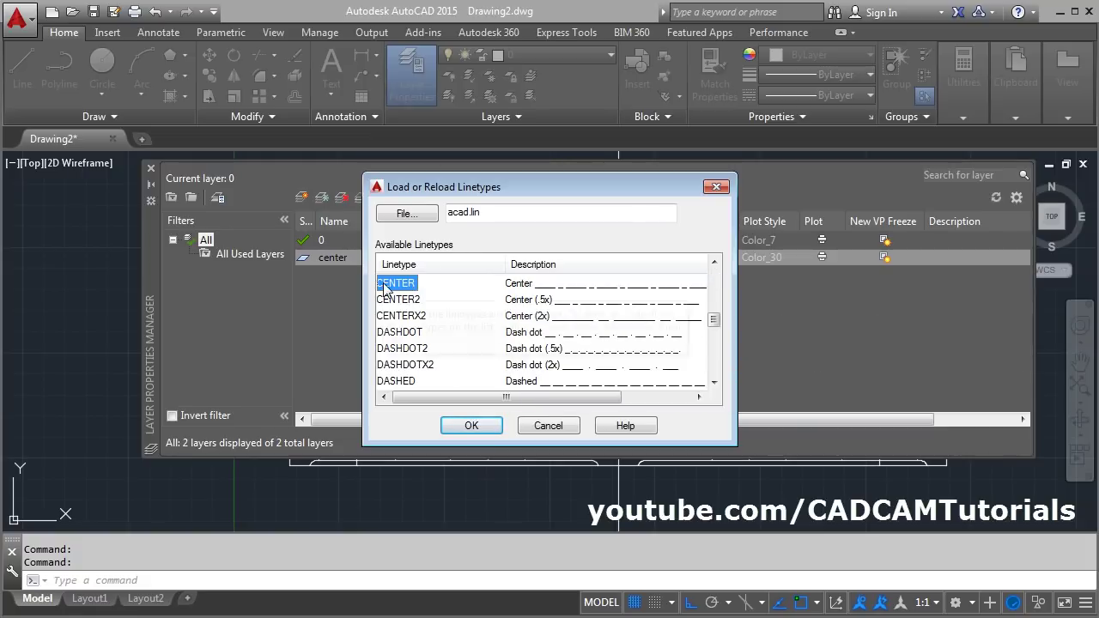
left_click(474, 426)
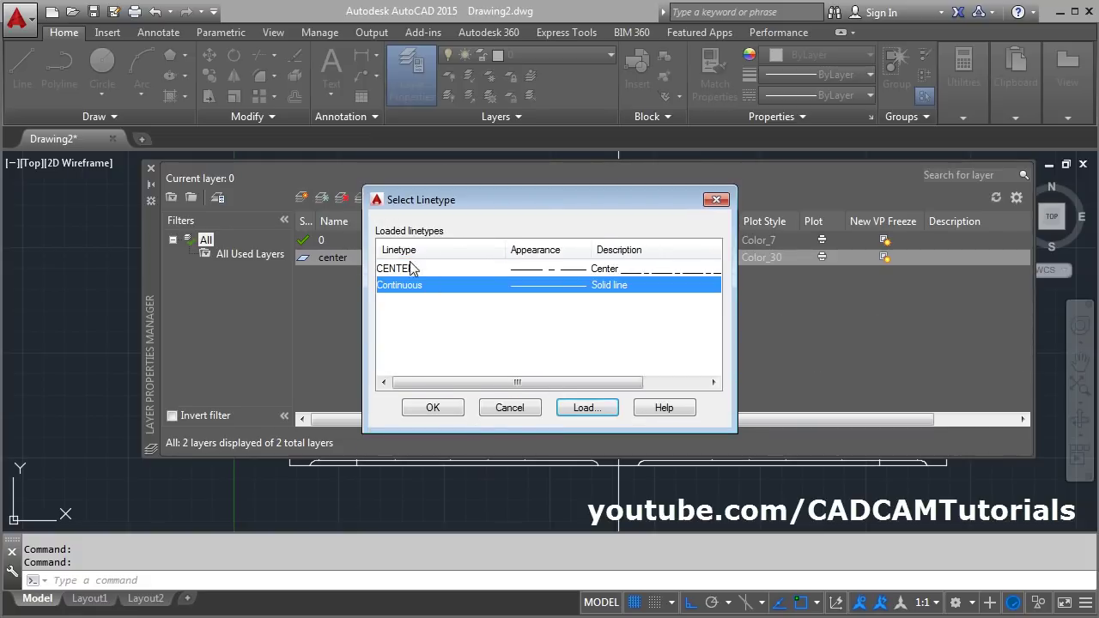
left_click(411, 268)
left_click(439, 411)
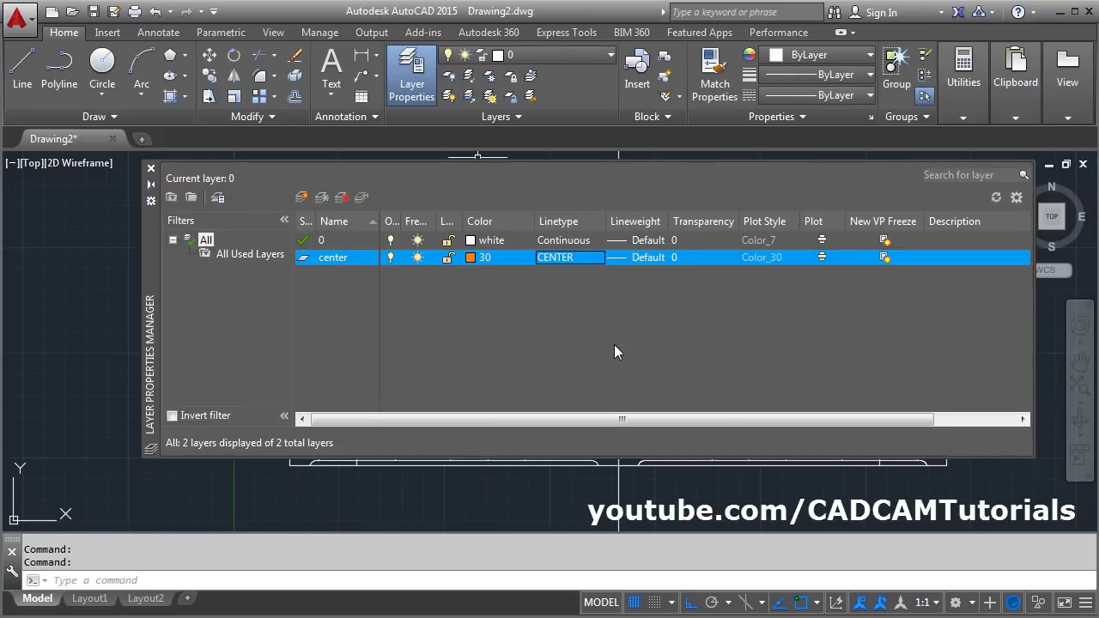
Step: Create a new layer named hidden and set its colour to index 80
left_click(302, 199)
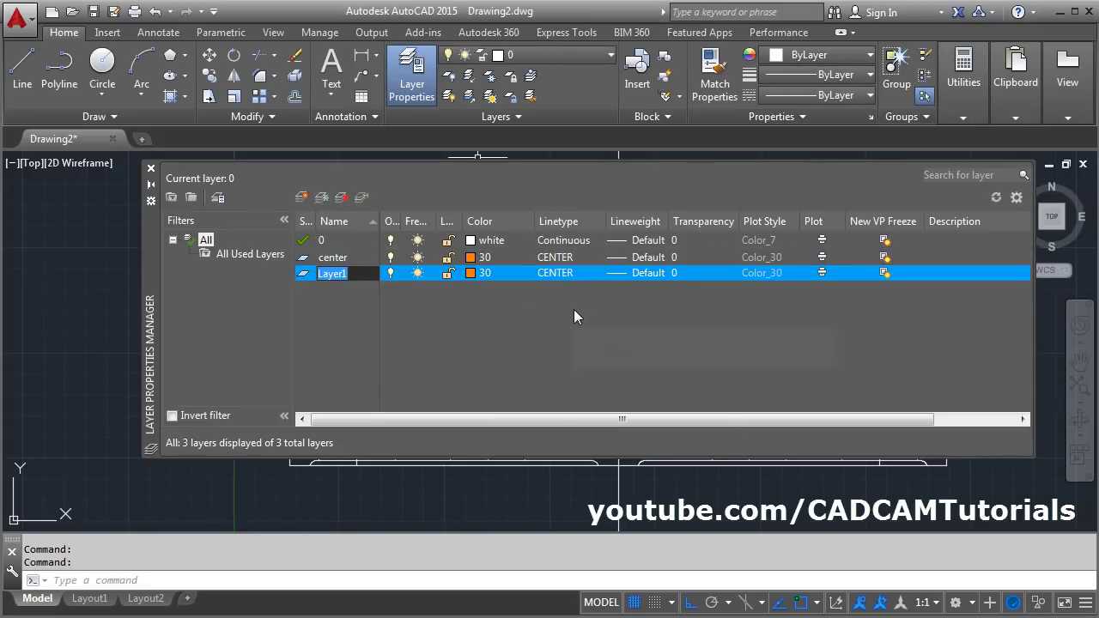
type("hidden")
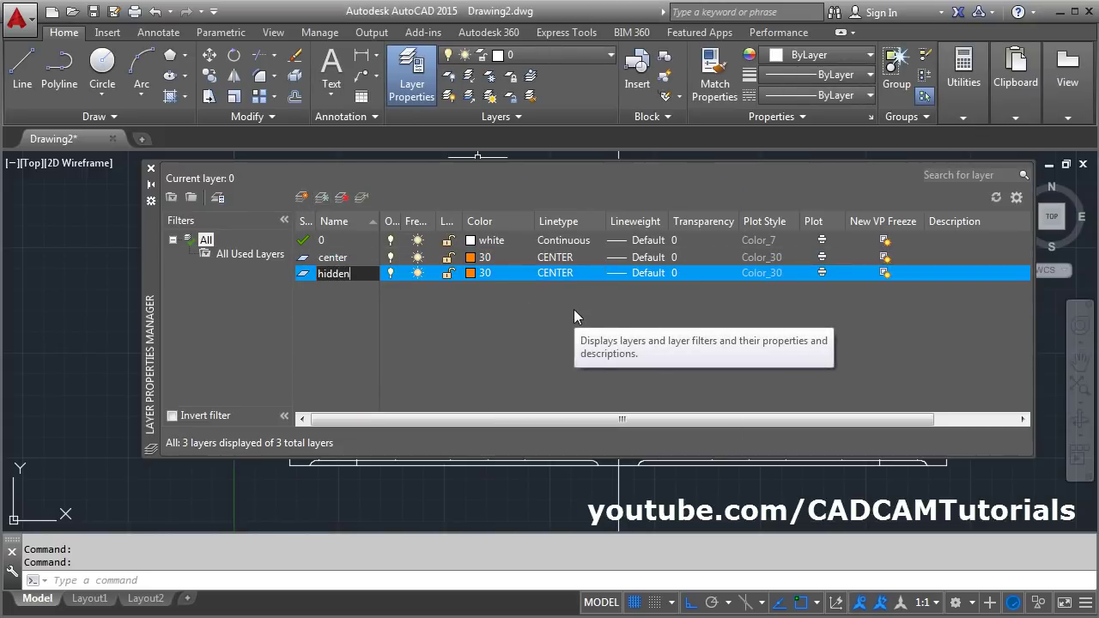
left_click(477, 273)
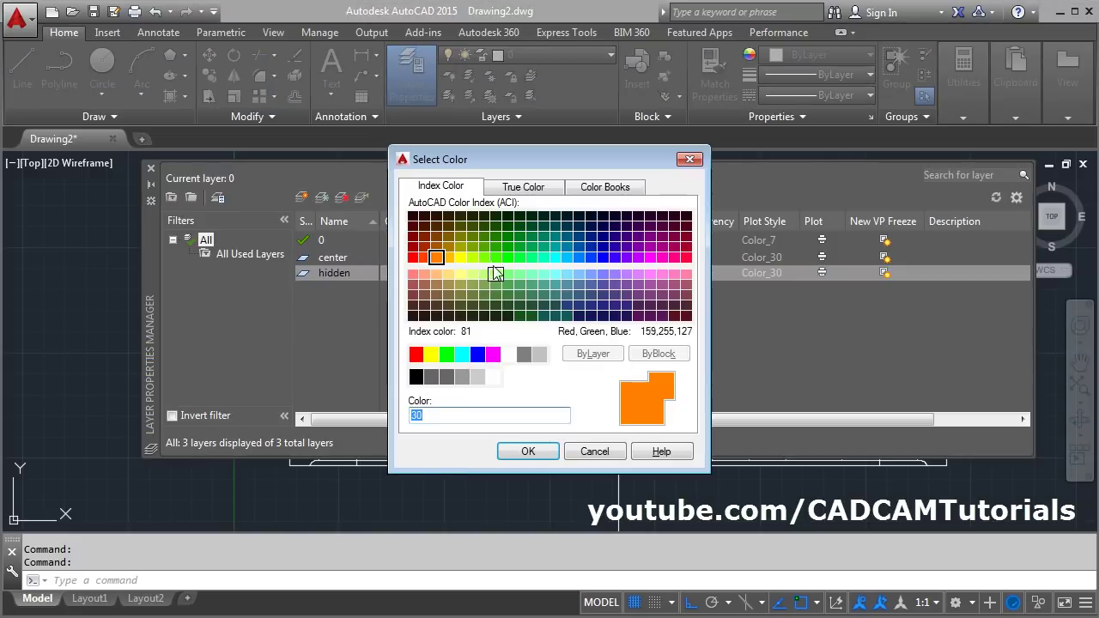
left_click(495, 258)
left_click(519, 452)
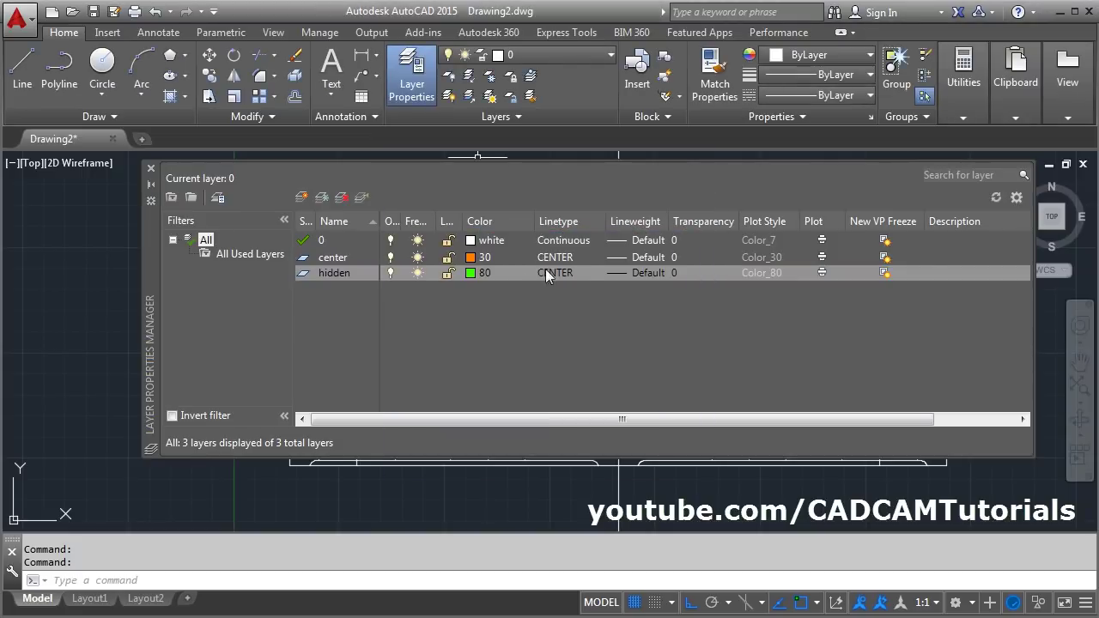
Step: Load the HIDDEN linetype and assign it to the hidden layer
left_click(552, 273)
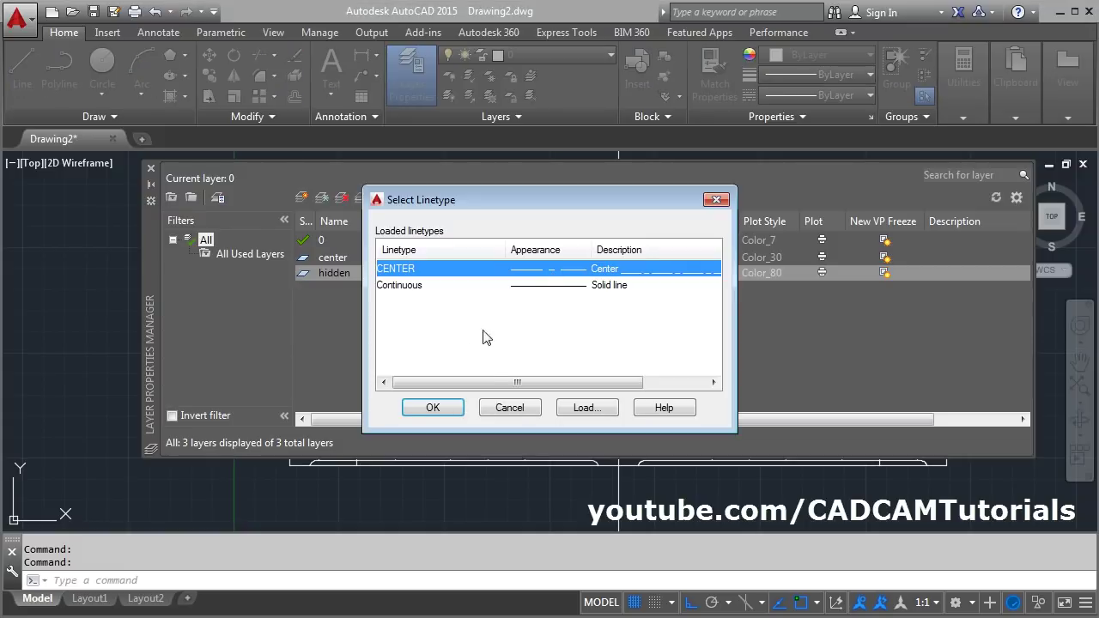
left_click(581, 406)
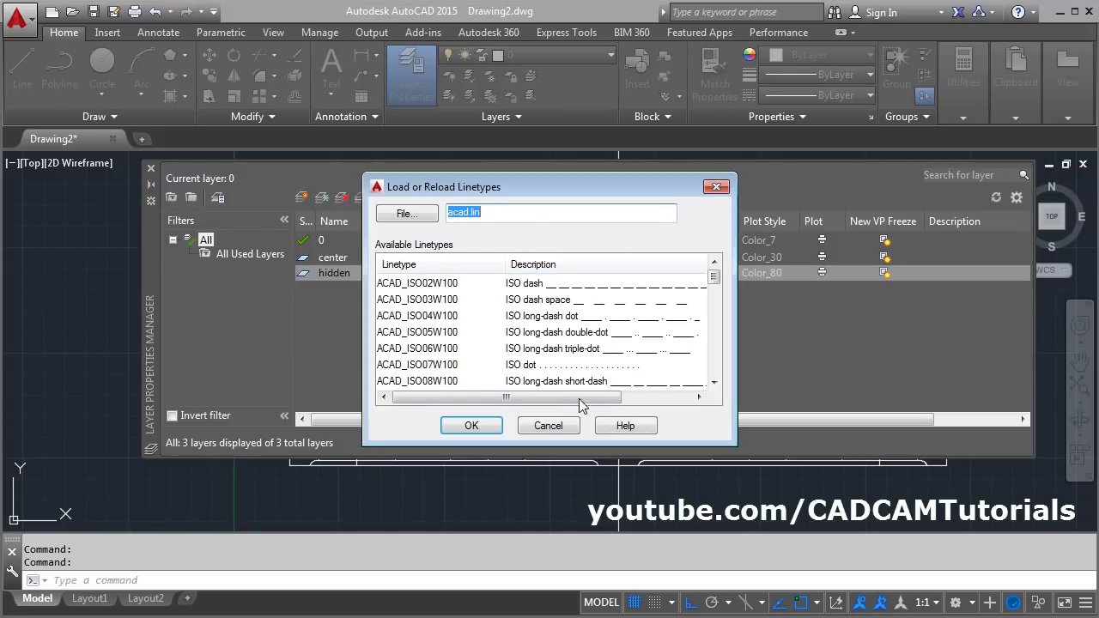
left_click(413, 318)
key("h")
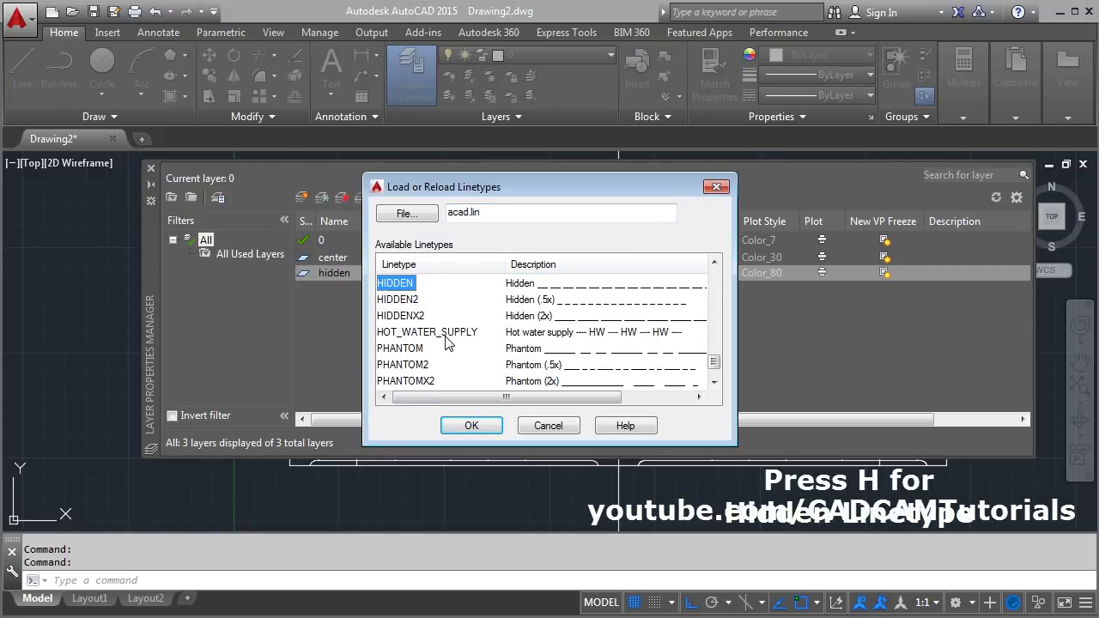
left_click(468, 426)
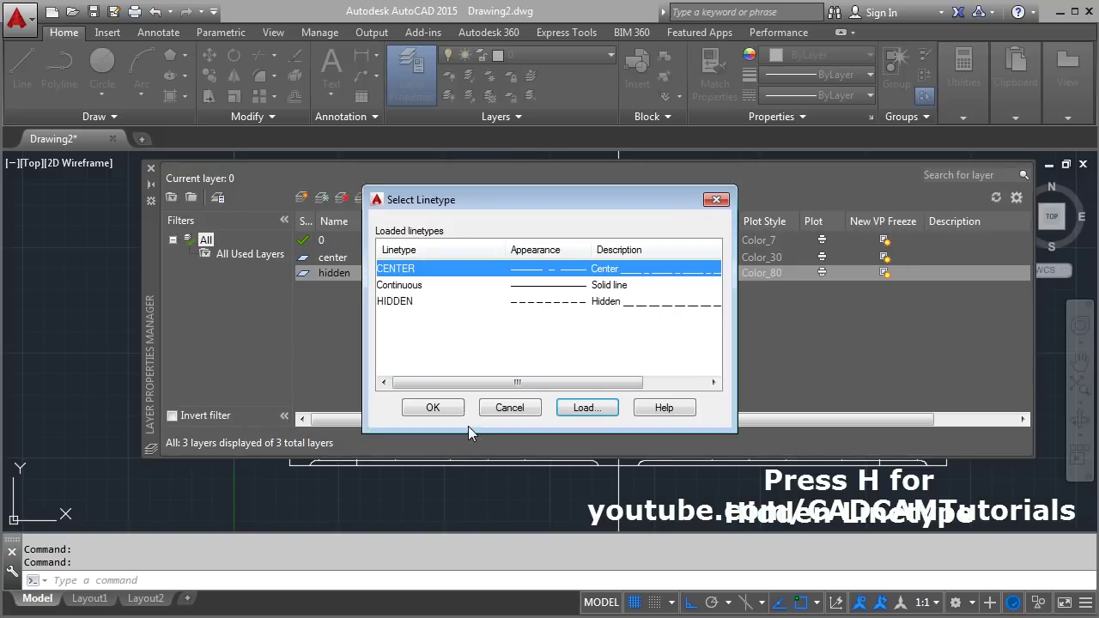
left_click(391, 304)
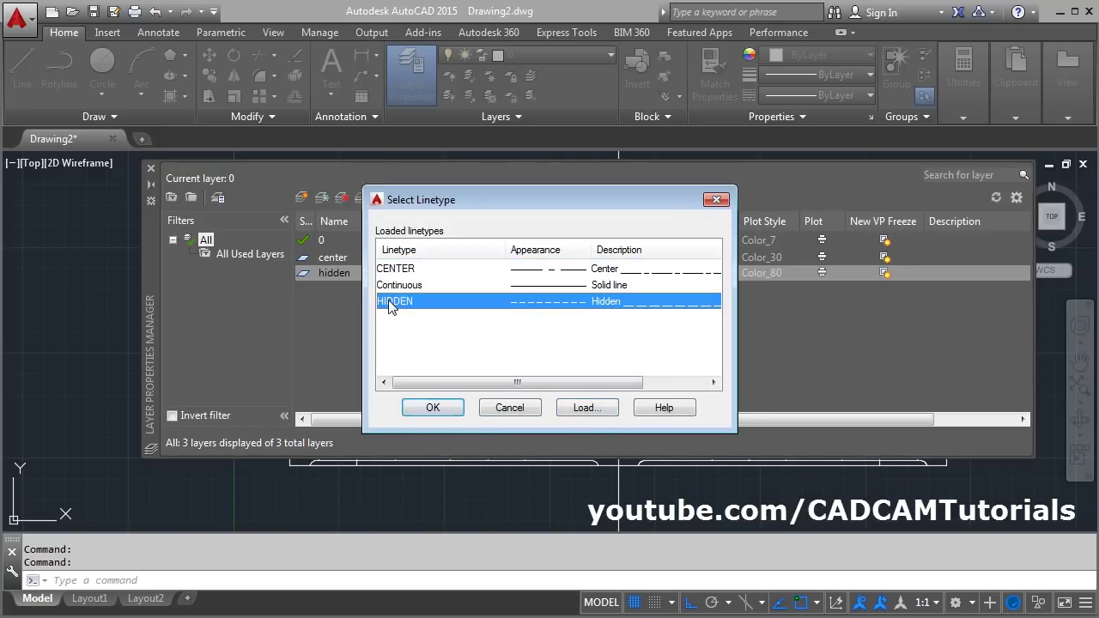
left_click(433, 408)
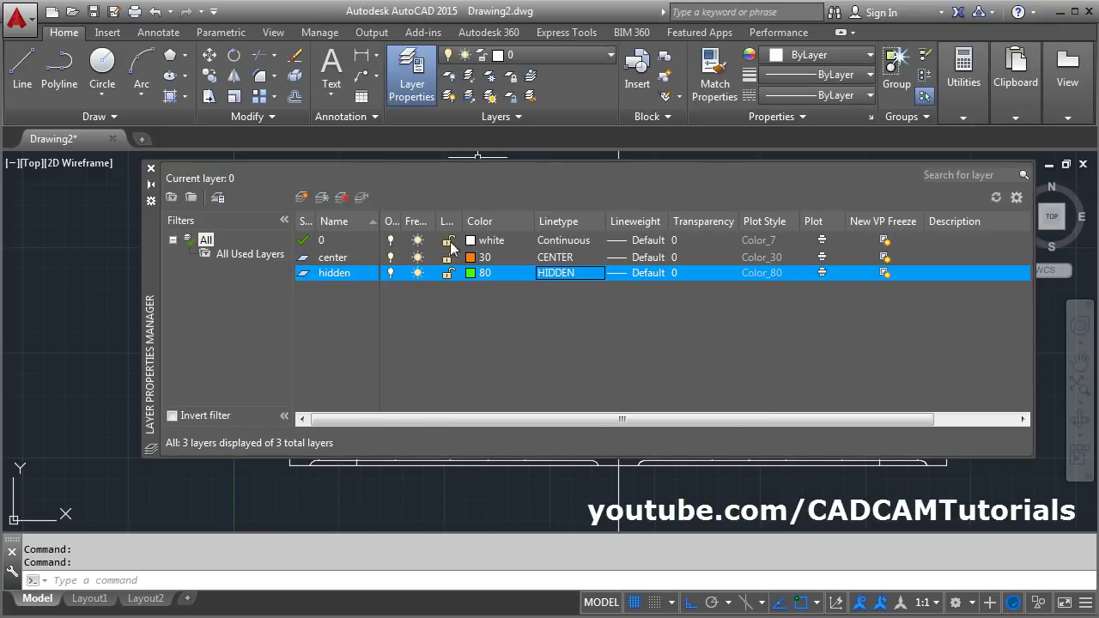
Step: Set layer 0's colour to index 50 and close the layer manager
left_click(473, 244)
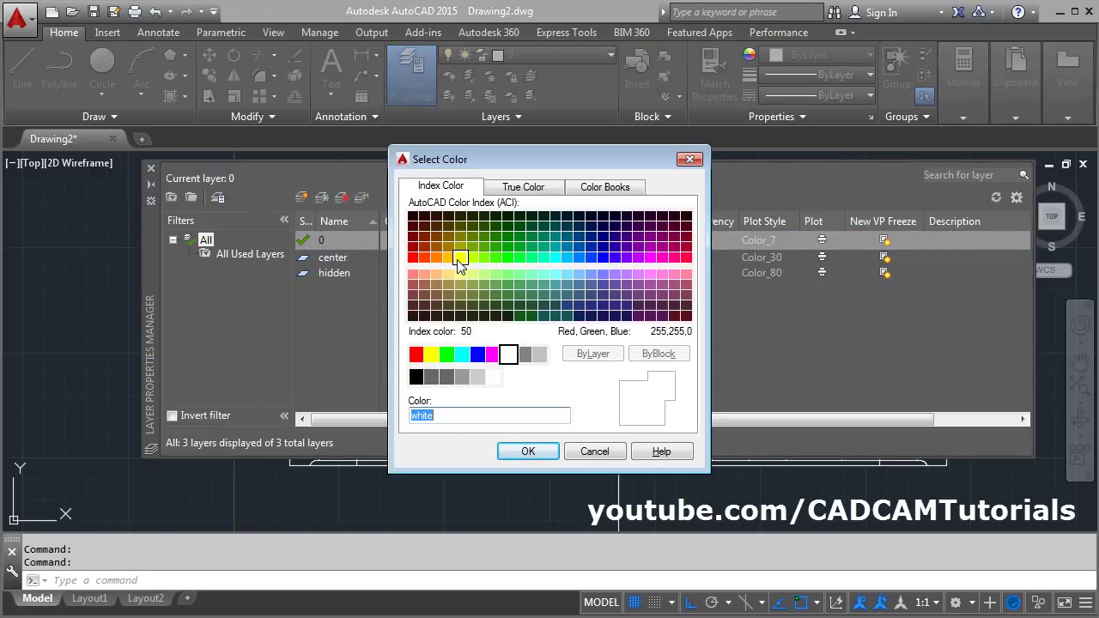
left_click(460, 257)
left_click(528, 453)
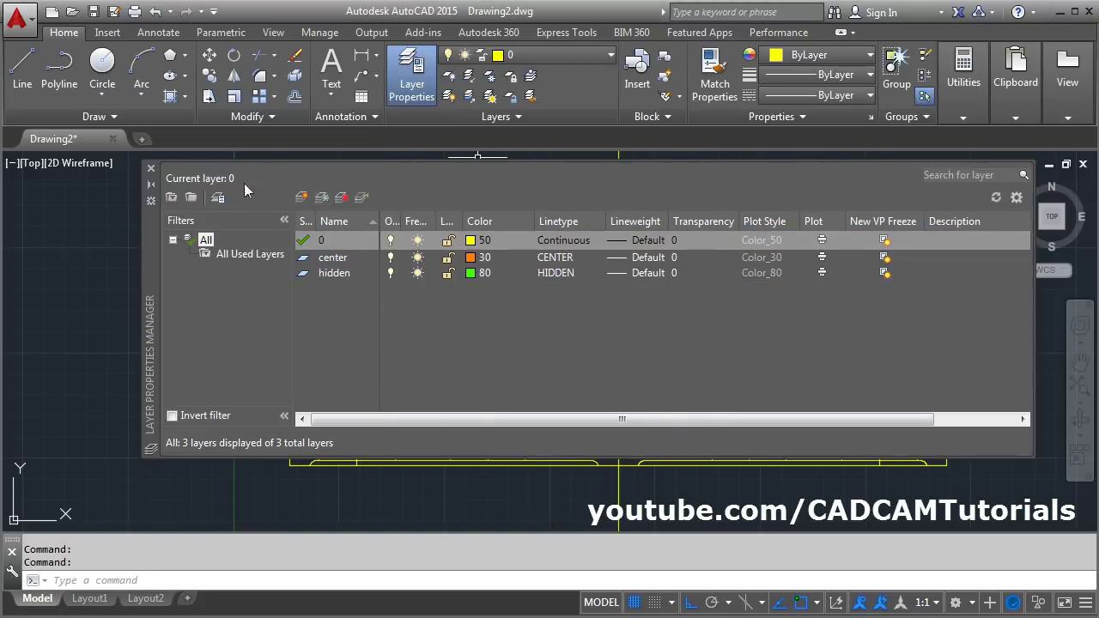
left_click(150, 171)
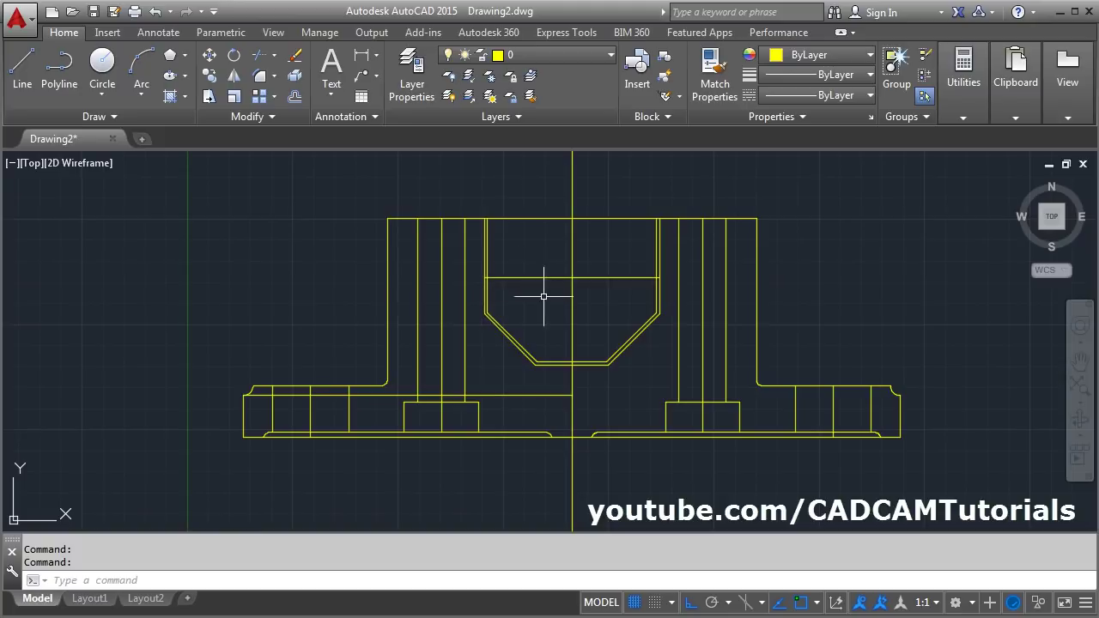
Step: Move the left half's bolt-hole and counterbore edges, base-slot edges, bottom recess outline and outer bearing-seat profile to the hidden layer
scroll(543, 296, "up", 2)
middle_click_drag(528, 415, 630, 363)
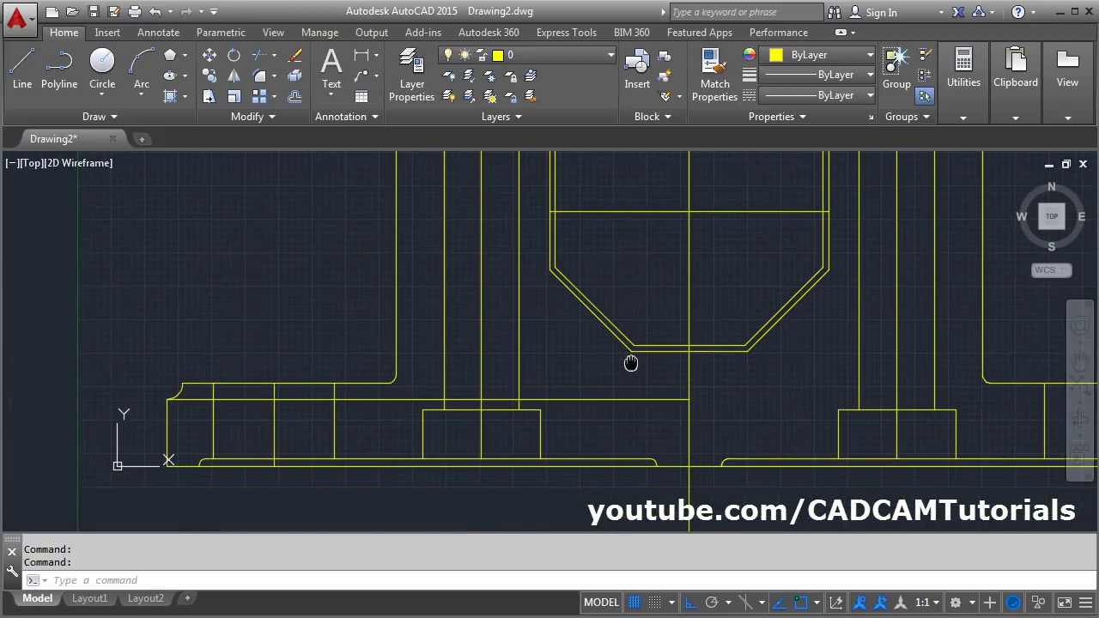
left_click(567, 428)
left_click(501, 406)
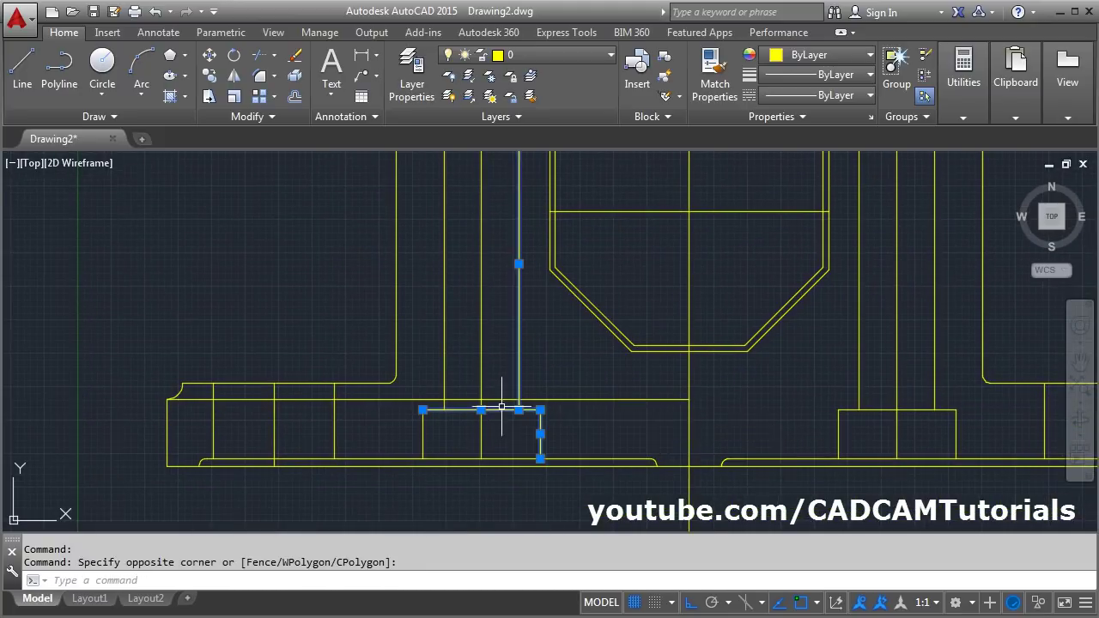
left_click(446, 358)
left_click(431, 369)
left_click(432, 421)
left_click(403, 435)
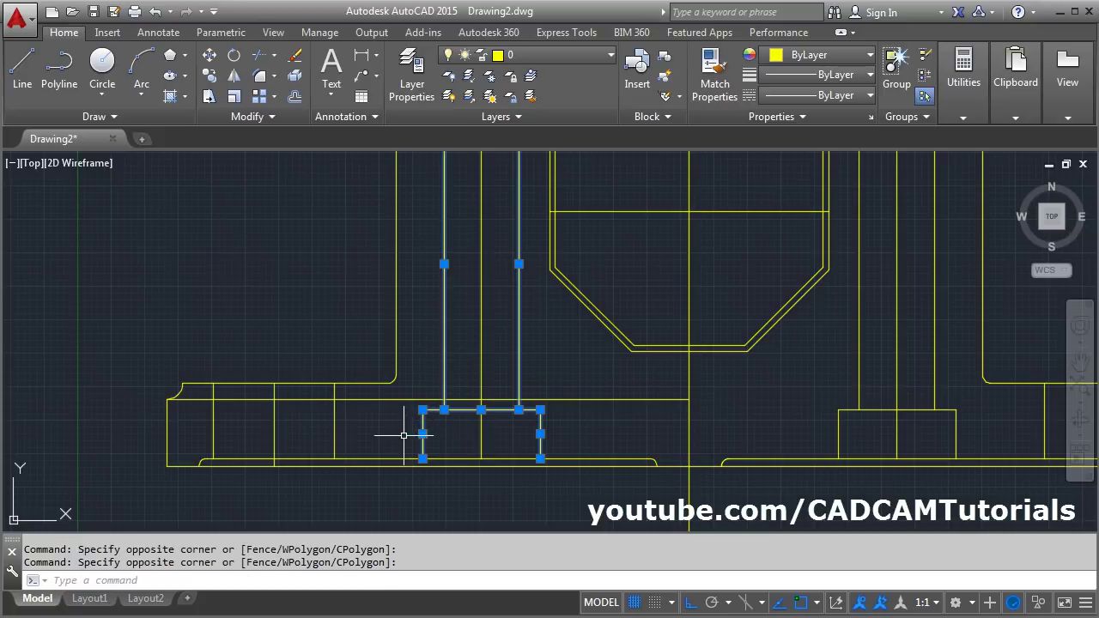
scroll(649, 478, "up", 2)
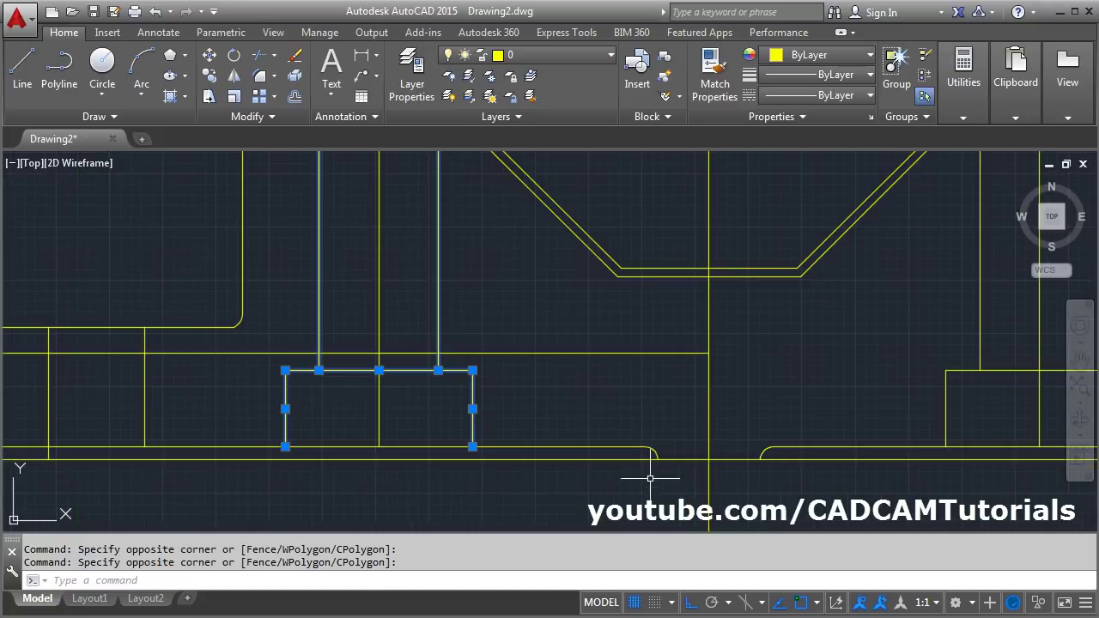
left_click(645, 453)
left_click(620, 421)
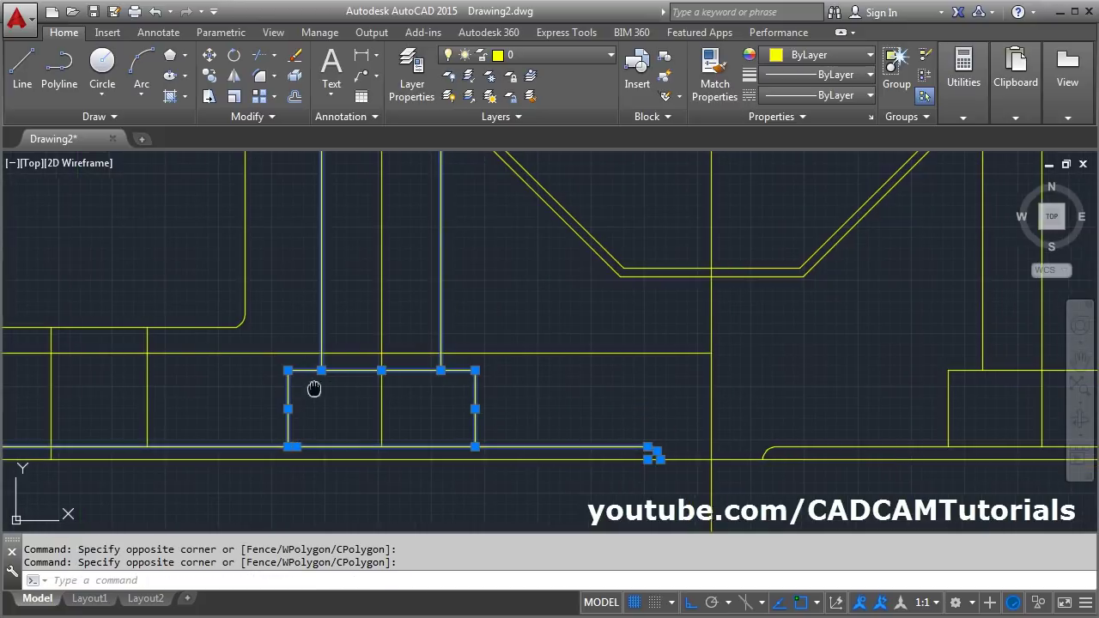
middle_click_drag(314, 386, 719, 387)
left_click(604, 409)
left_click(531, 448)
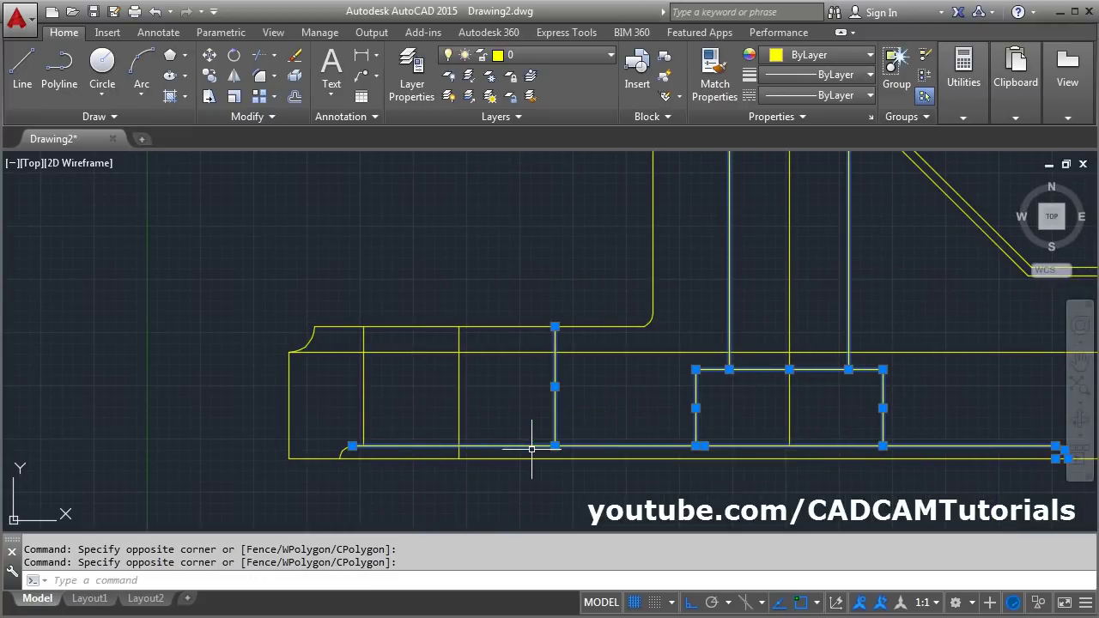
left_click(393, 424)
left_click(327, 452)
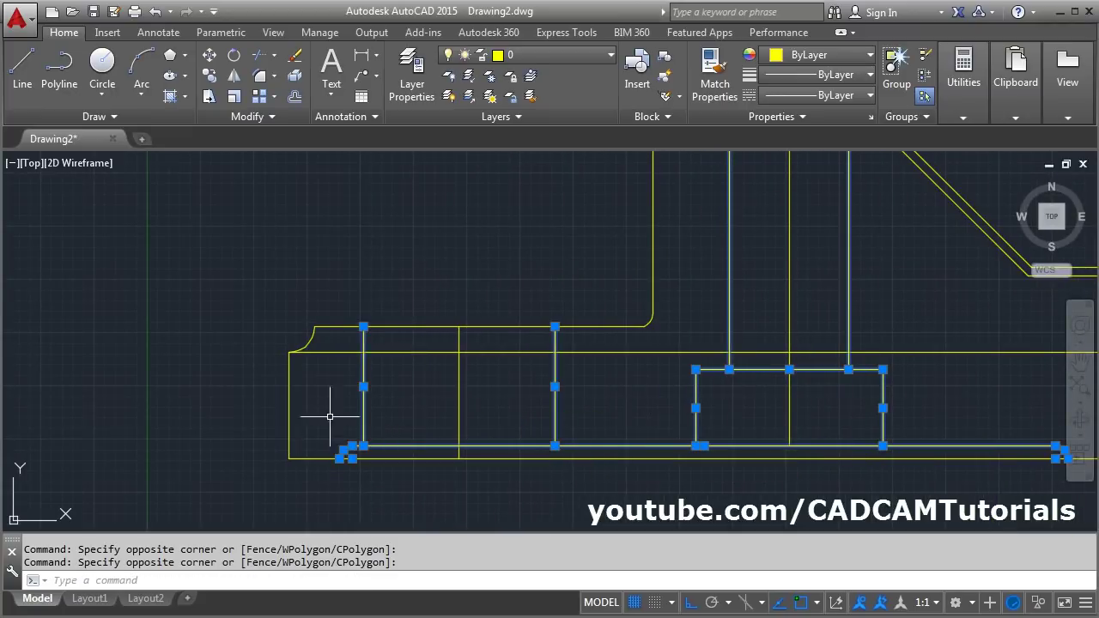
scroll(329, 417, "down", 2)
mouse_move(644, 394)
middle_mouse_down()
mouse_move(557, 456)
mouse_move(490, 459)
middle_mouse_up()
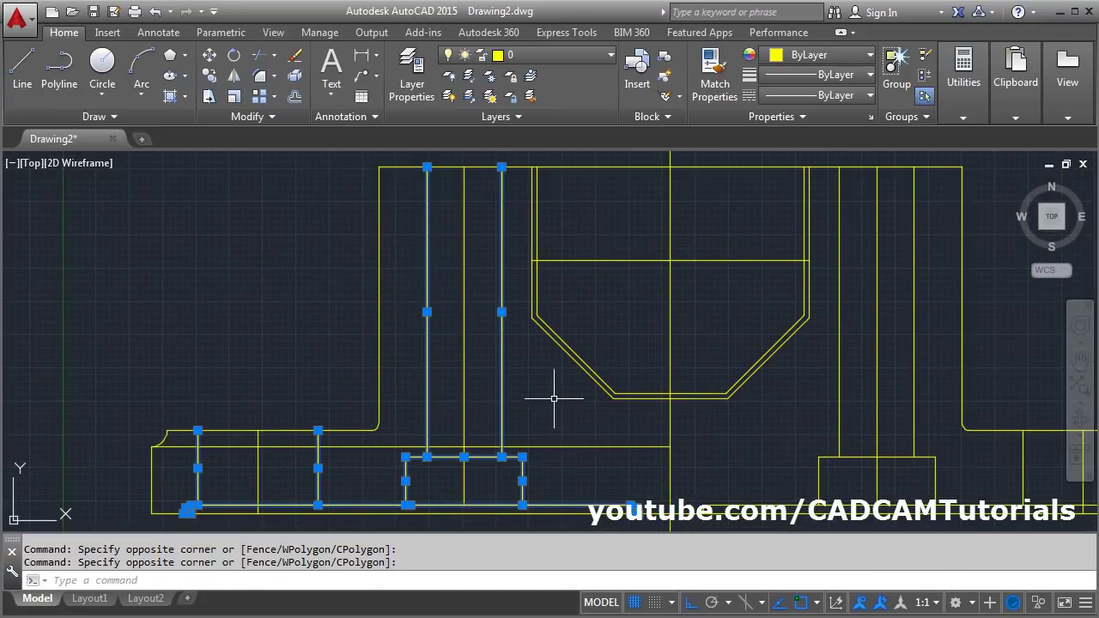
scroll(592, 386, "up", 2)
left_click(641, 423)
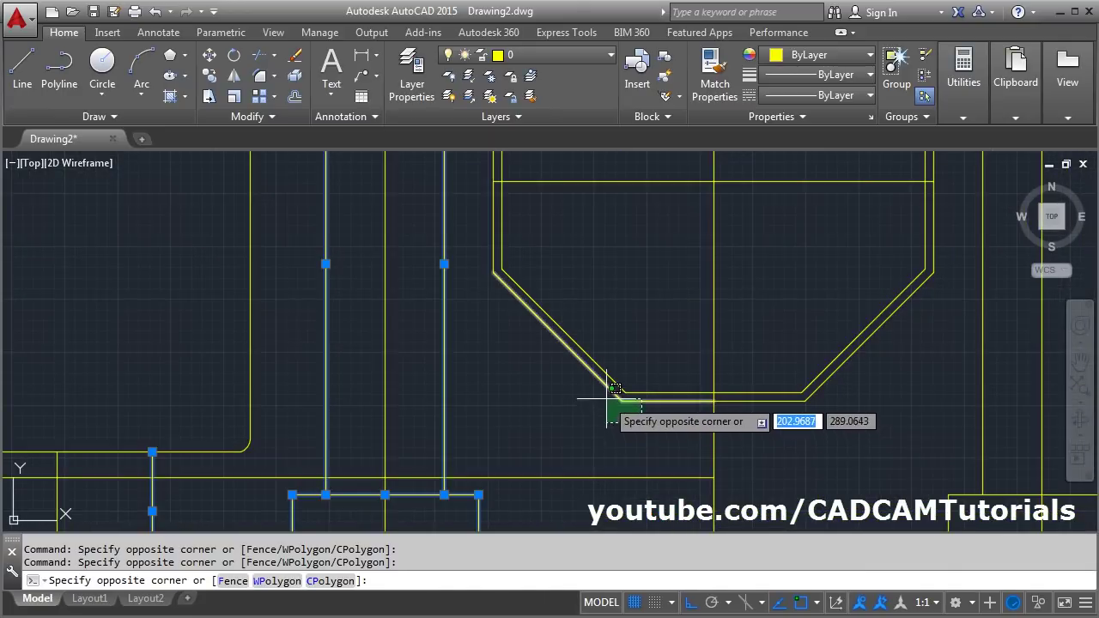
left_click(600, 393)
mouse_move(601, 393)
middle_mouse_down()
mouse_move(699, 444)
mouse_move(729, 500)
middle_mouse_up()
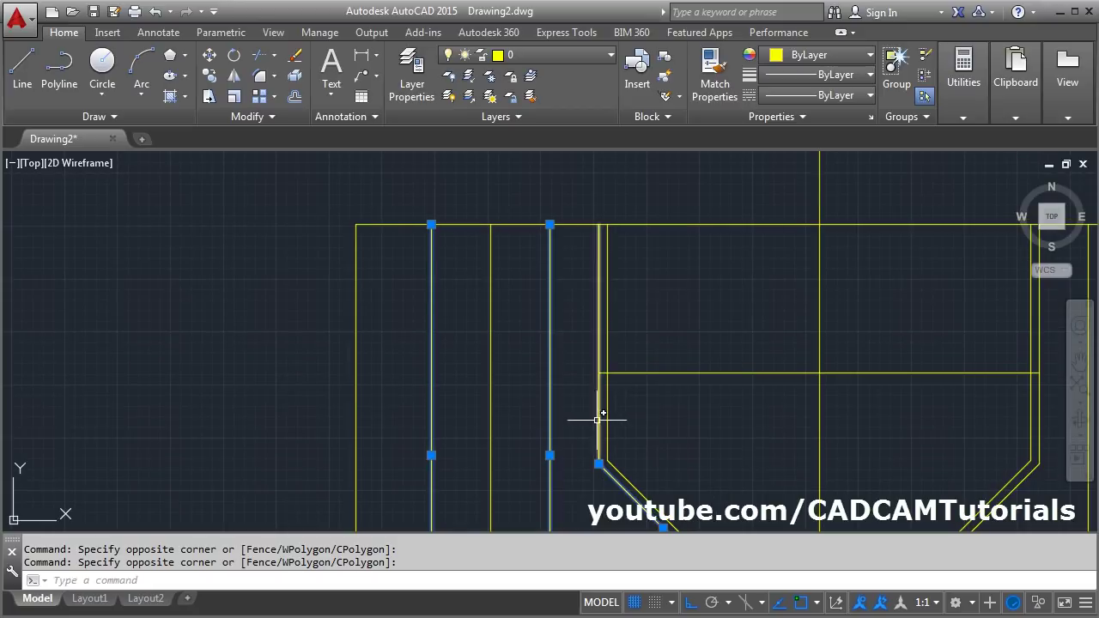
scroll(558, 404, "down", 2)
middle_click_drag(589, 429, 543, 300)
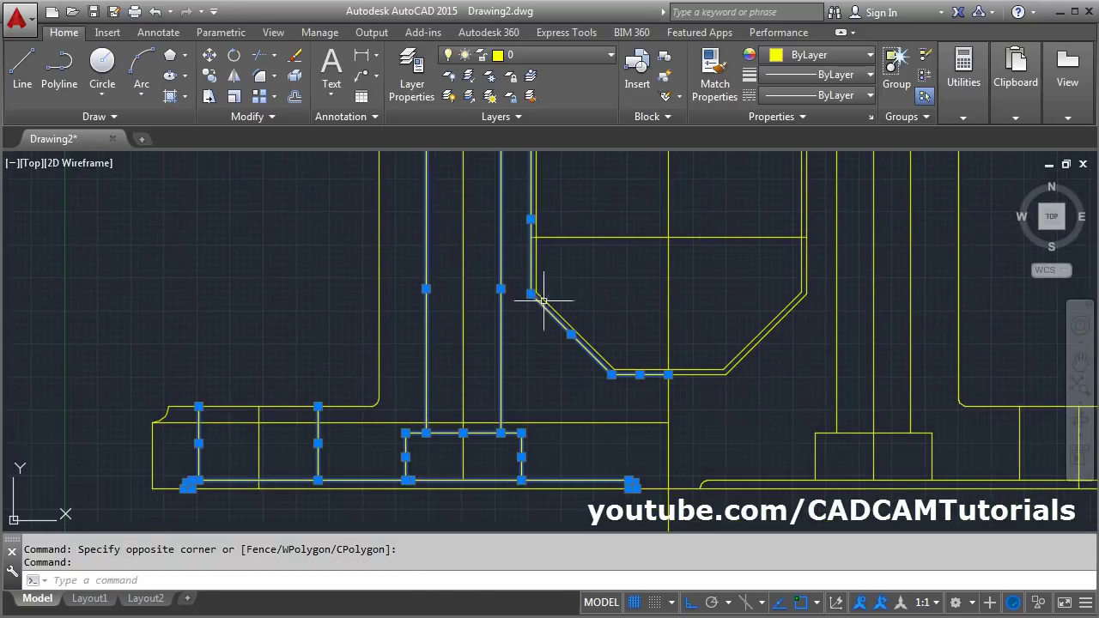
left_click(576, 55)
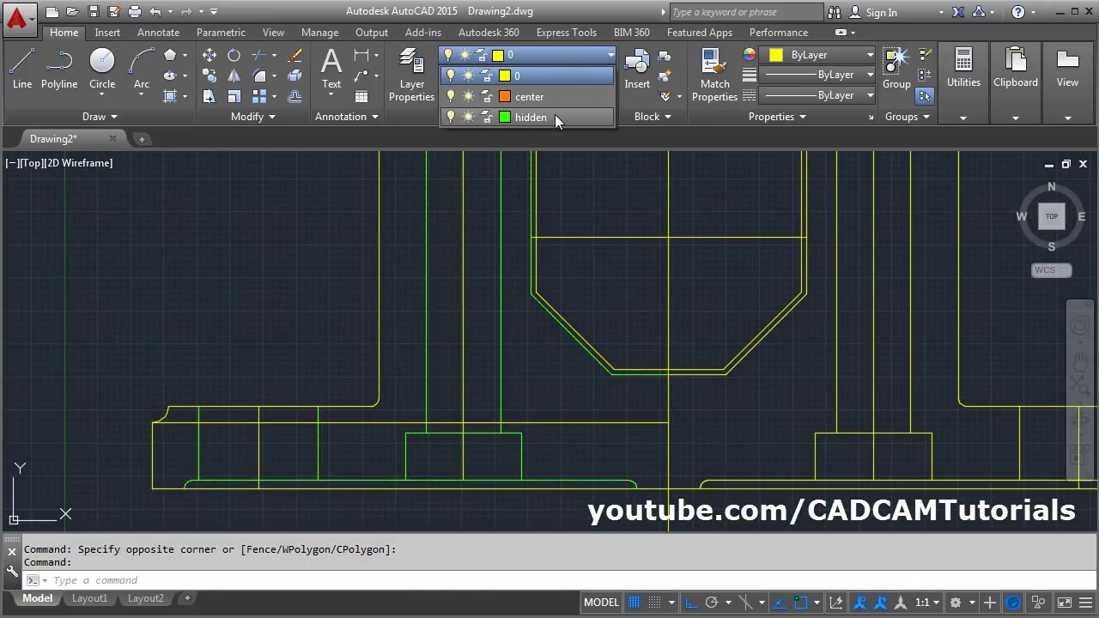
left_click(555, 117)
key("Escape")
key("Escape")
Step: Set the drawing's global linetype scale factor to 15 with LTSCALE
scroll(503, 399, "up", 2)
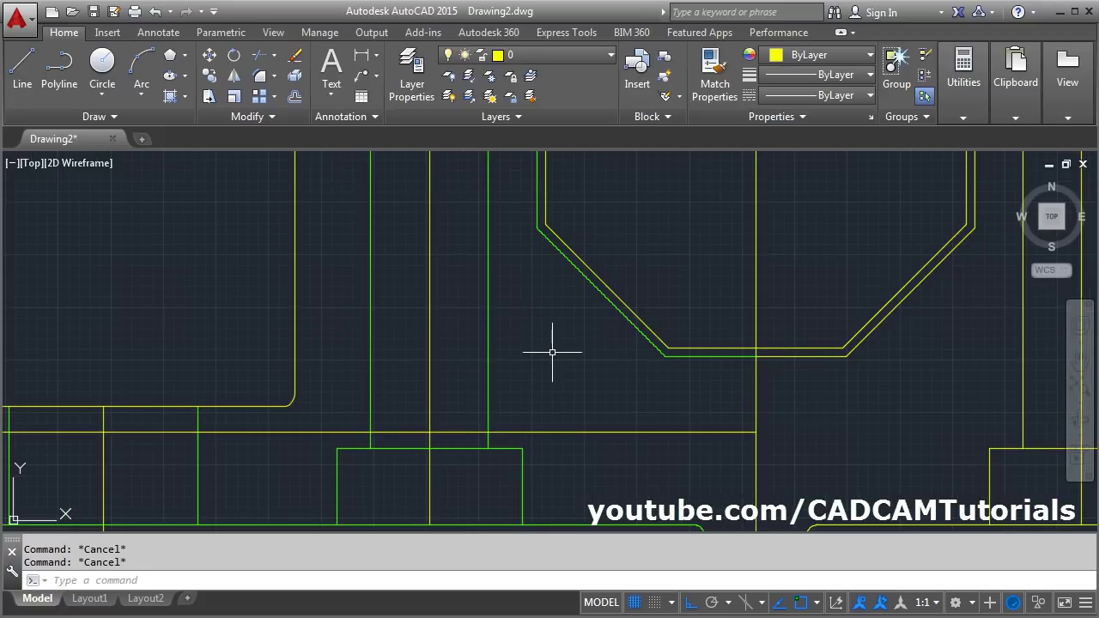
type("l")
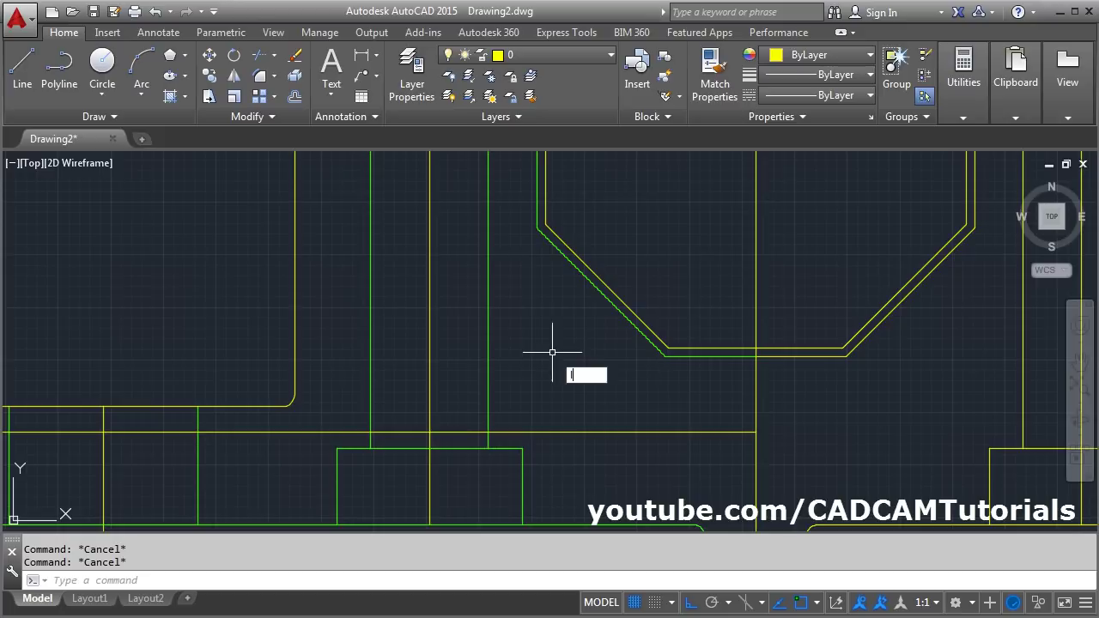
key("Return")
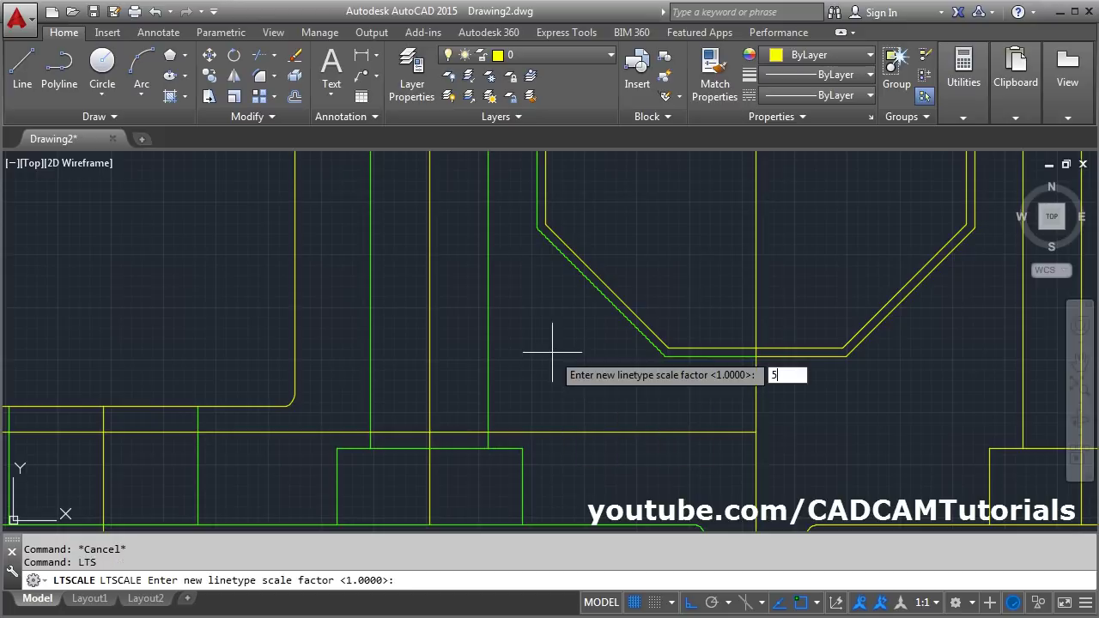
key("Return")
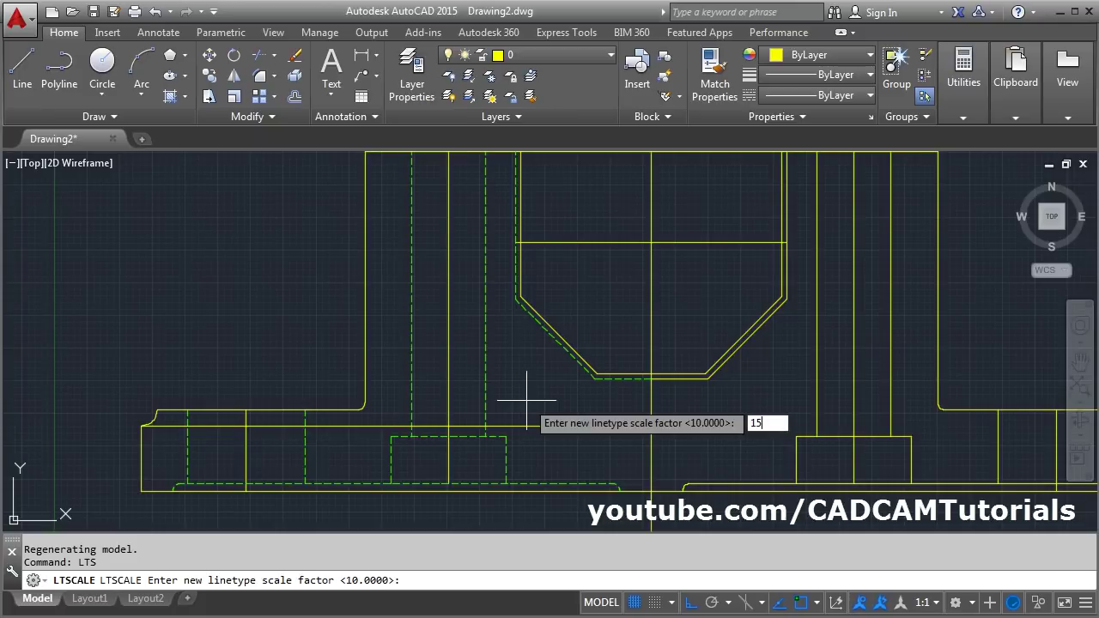
type("15")
key("Return")
scroll(522, 395, "down", 3)
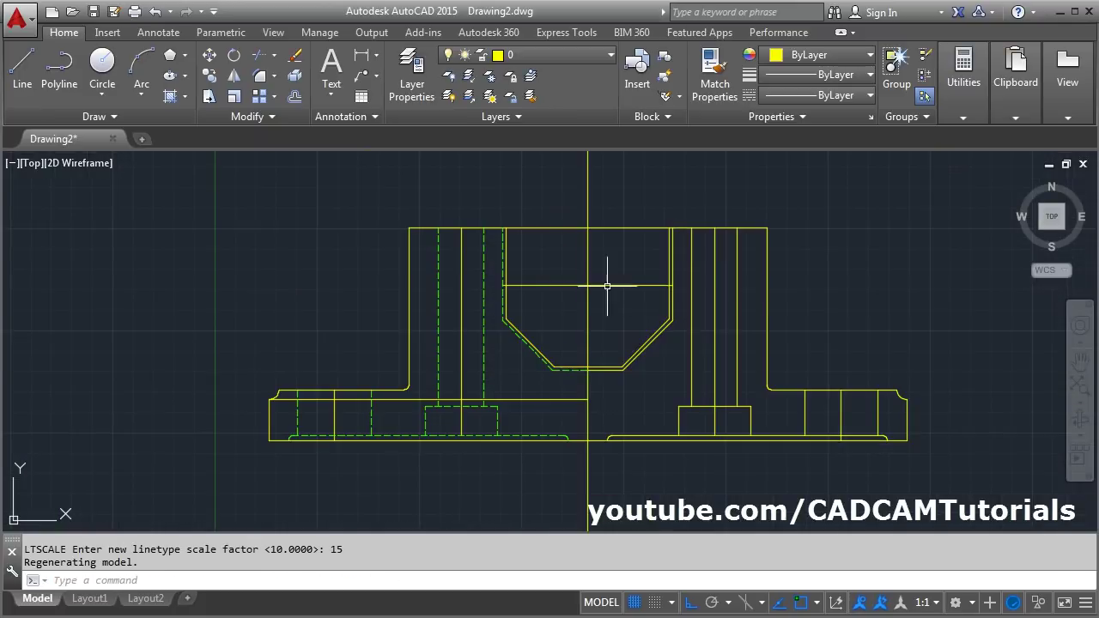
Step: Move the vertical and horizontal bearing axes and the bolt-hole and slot centre lines on both halves to the center layer
left_click(608, 271)
left_click(568, 307)
left_click(461, 363)
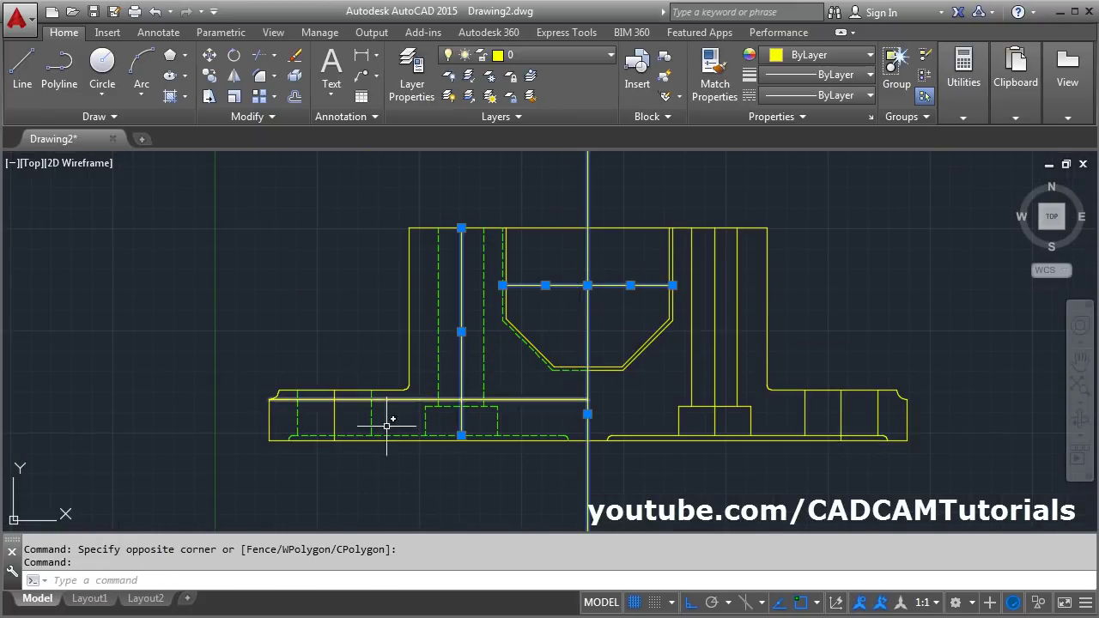
left_click(334, 418)
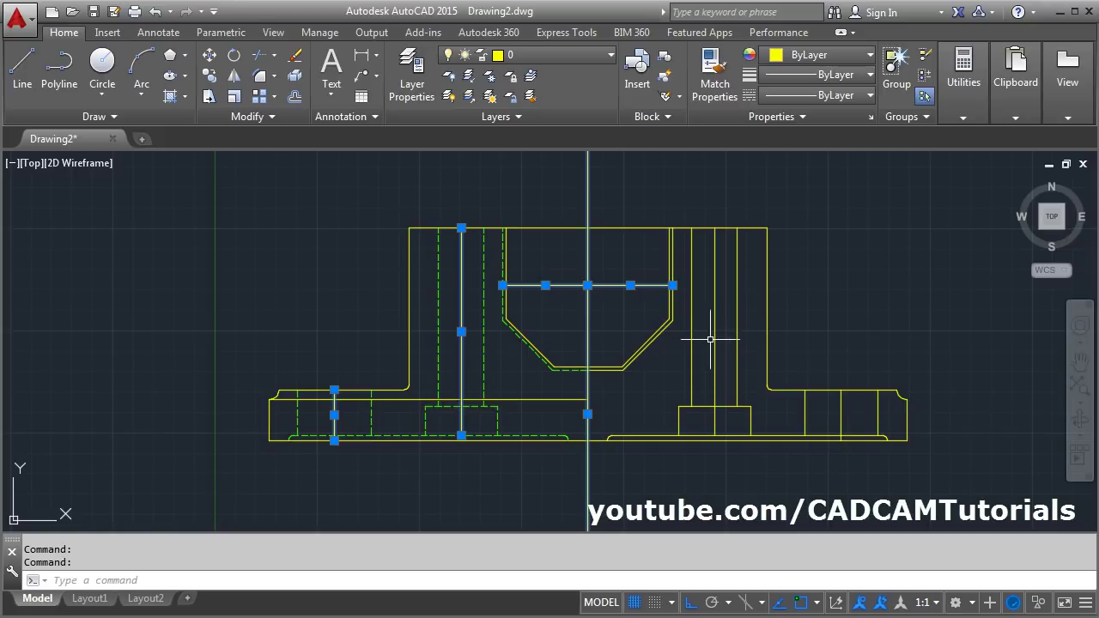
left_click(714, 339)
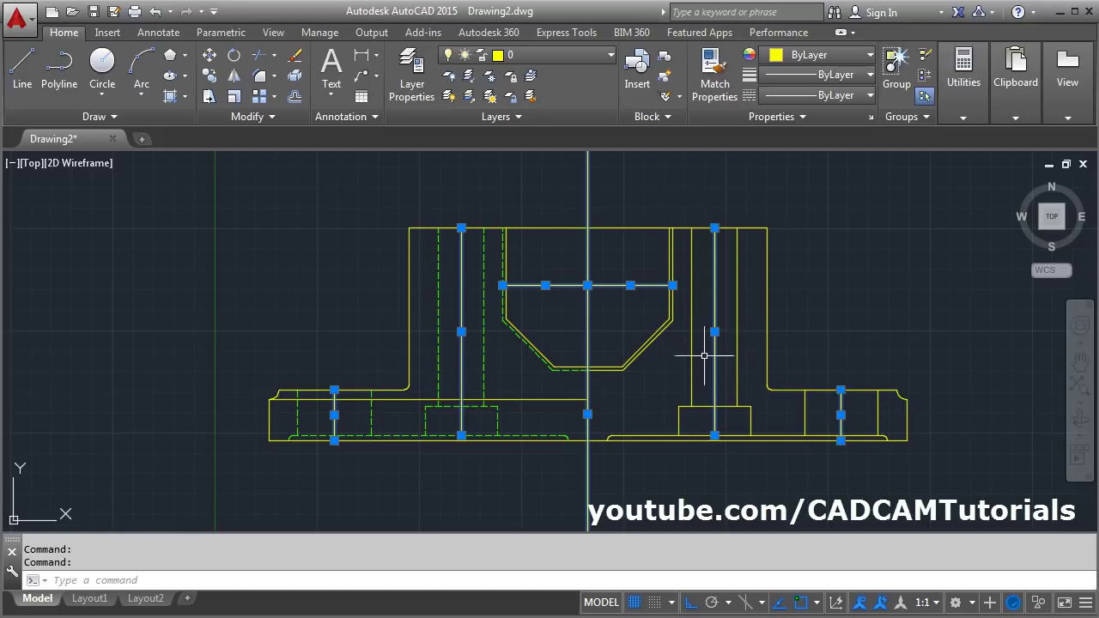
left_click(532, 55)
left_click(531, 98)
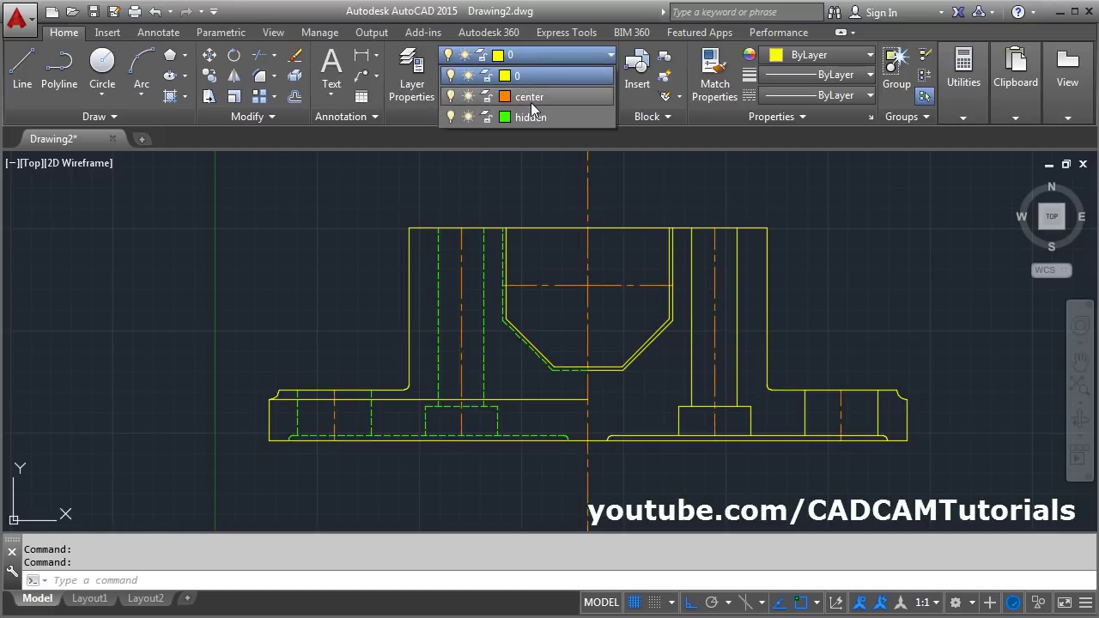
key("Escape")
key("Escape")
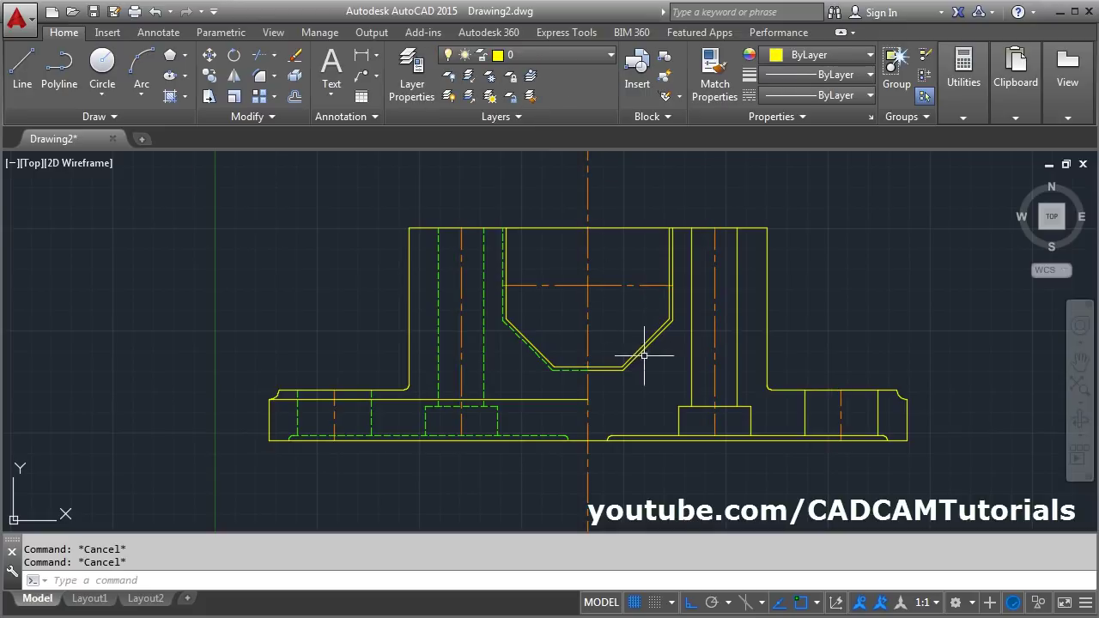
Step: Create a layer named hatch with colour index 81 and close the layer manager
scroll(642, 364, "up", 2)
left_click(413, 77)
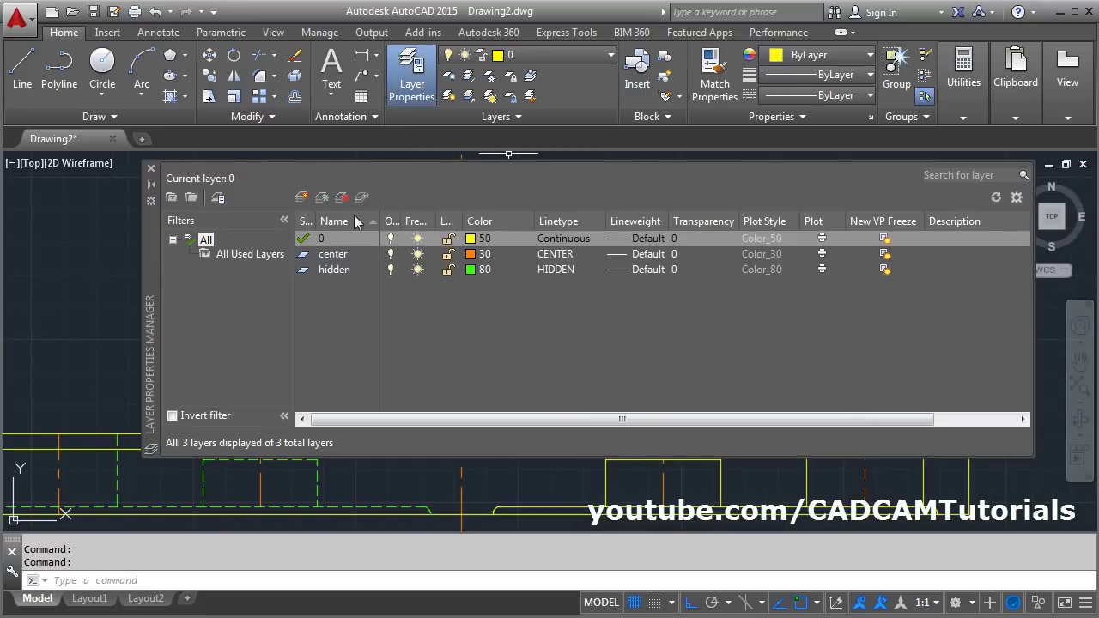
left_click(302, 198)
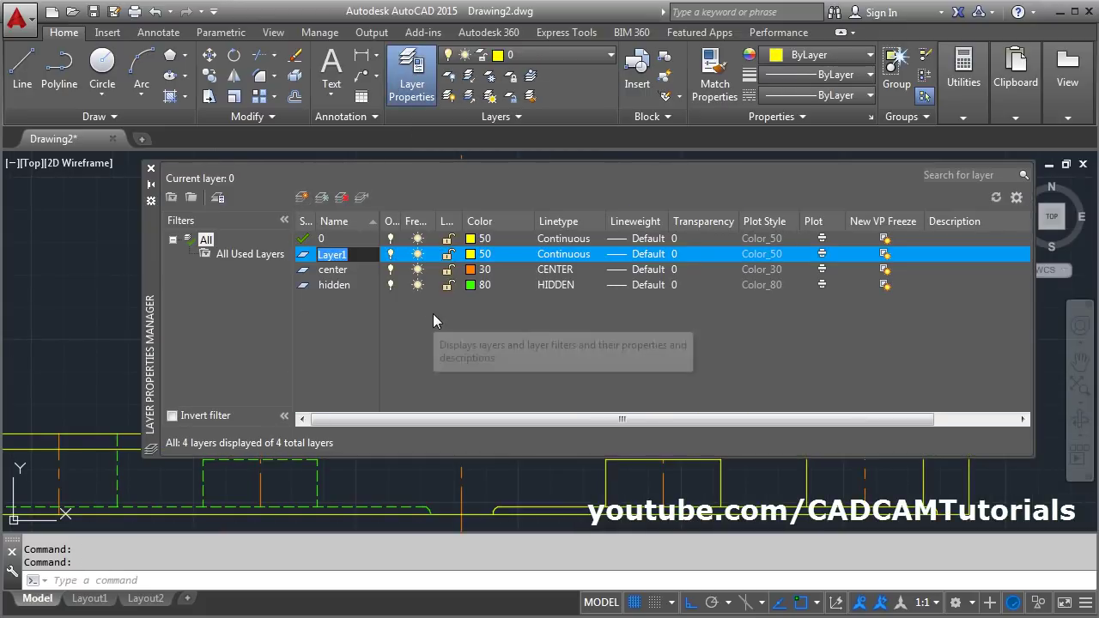
type("hatch")
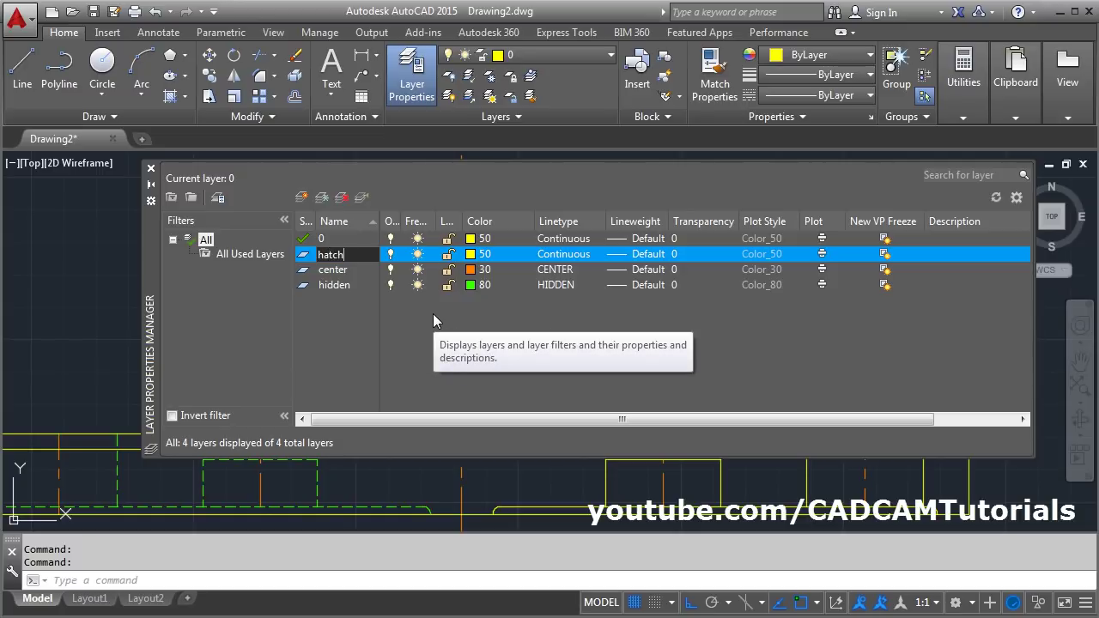
left_click(479, 254)
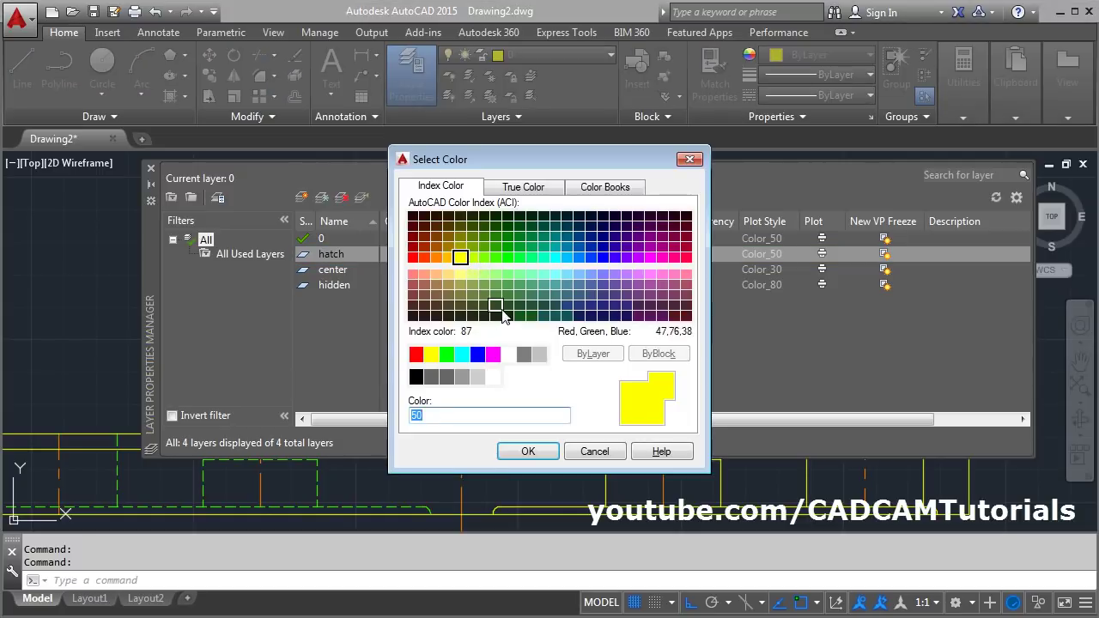
left_click(496, 276)
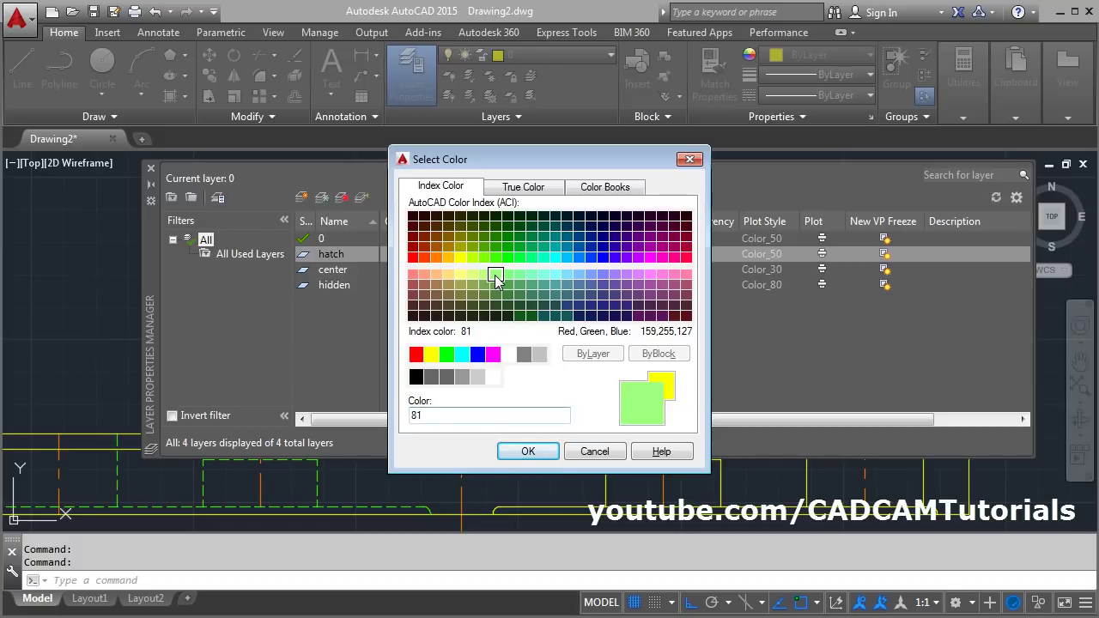
left_click(524, 452)
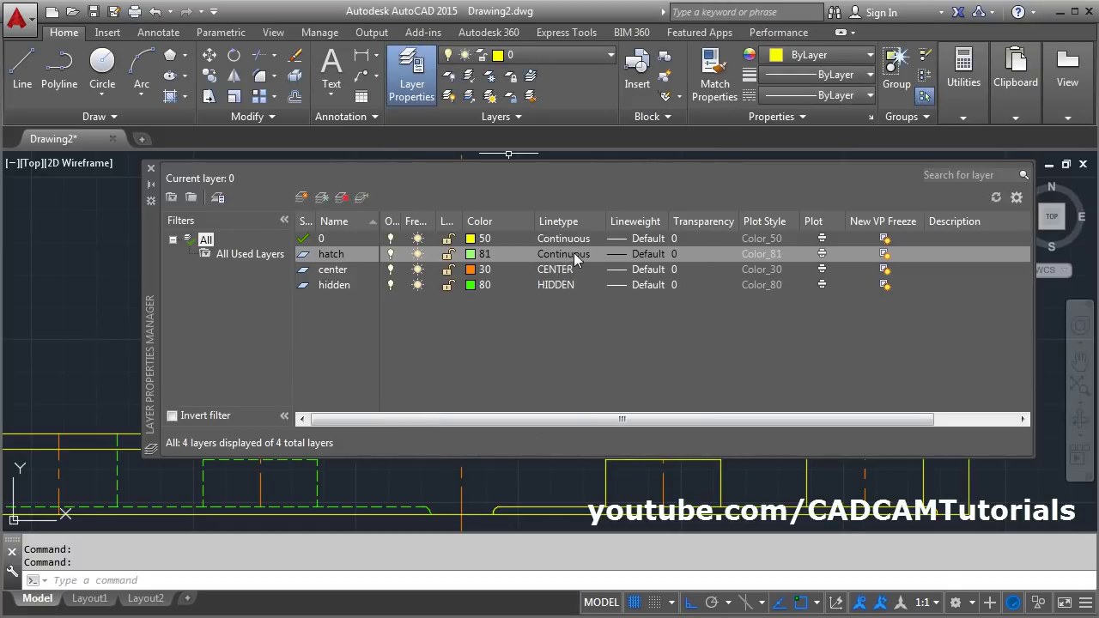
left_click(151, 169)
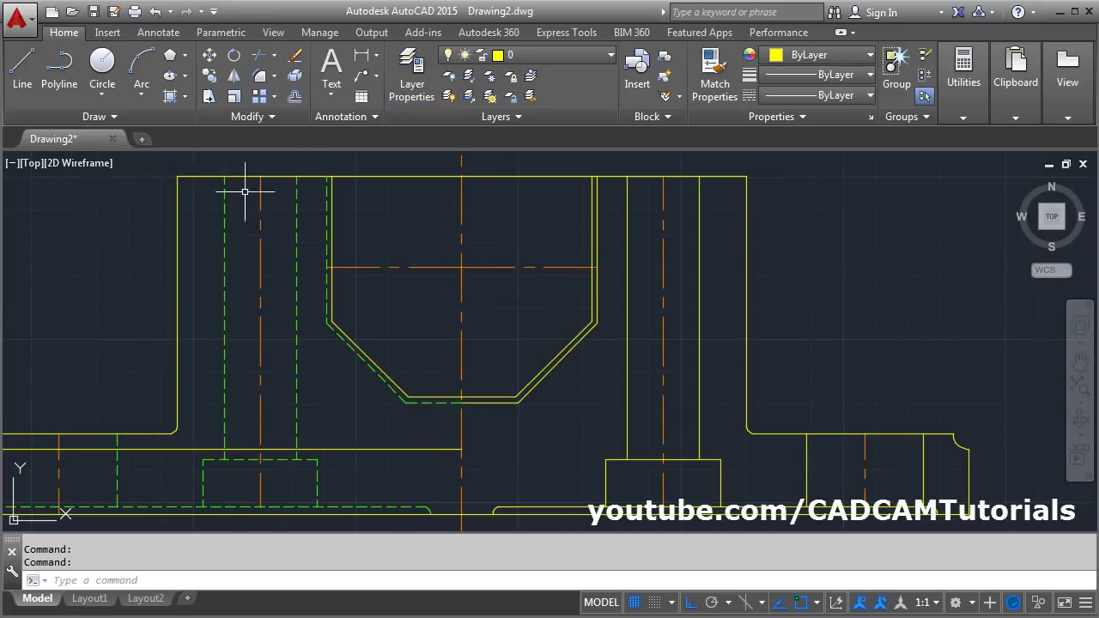
Step: Check the section in the reference image and start an ANSI31 hatch in the right half's three solid regions beside the bolt hole and slot
scroll(416, 352, "down", 2)
key("alt+Tab")
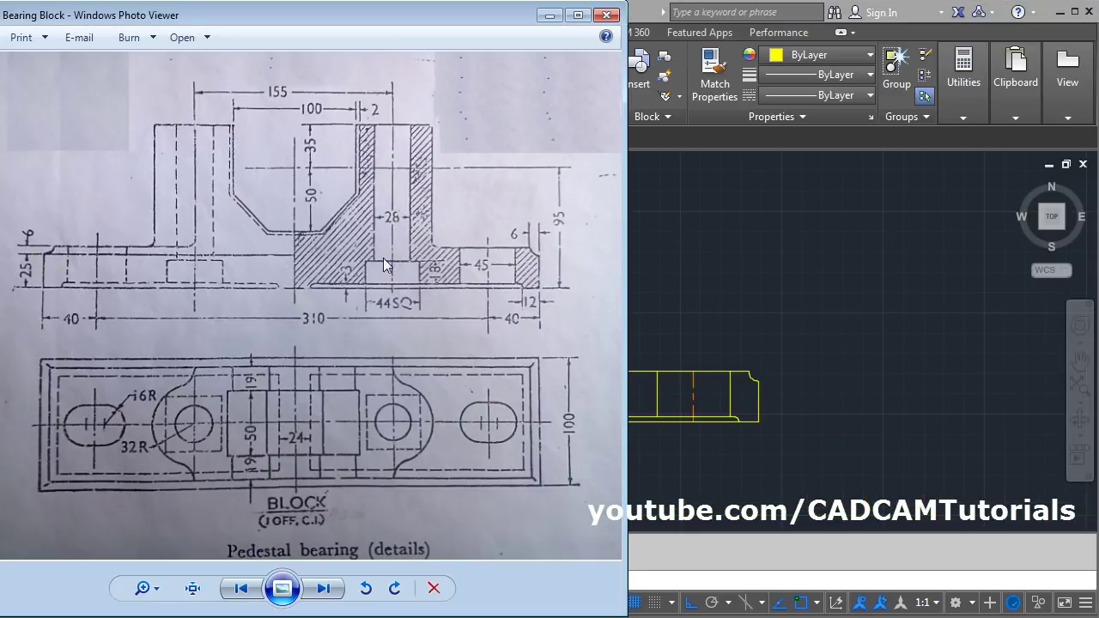
key("alt+Tab")
left_click(170, 98)
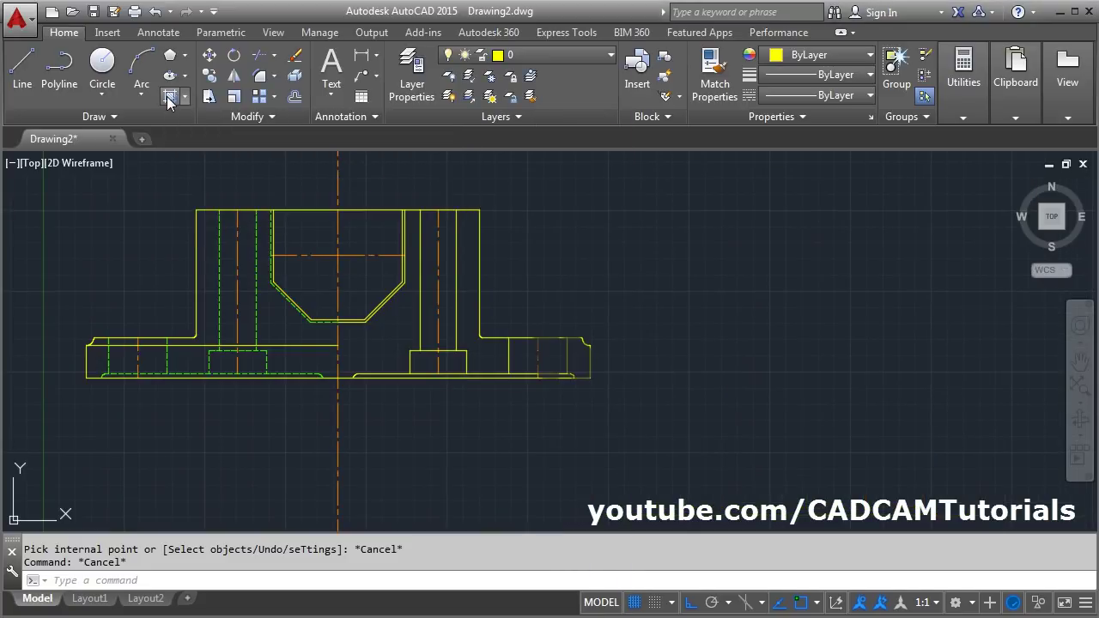
left_click(377, 331)
left_click(477, 358)
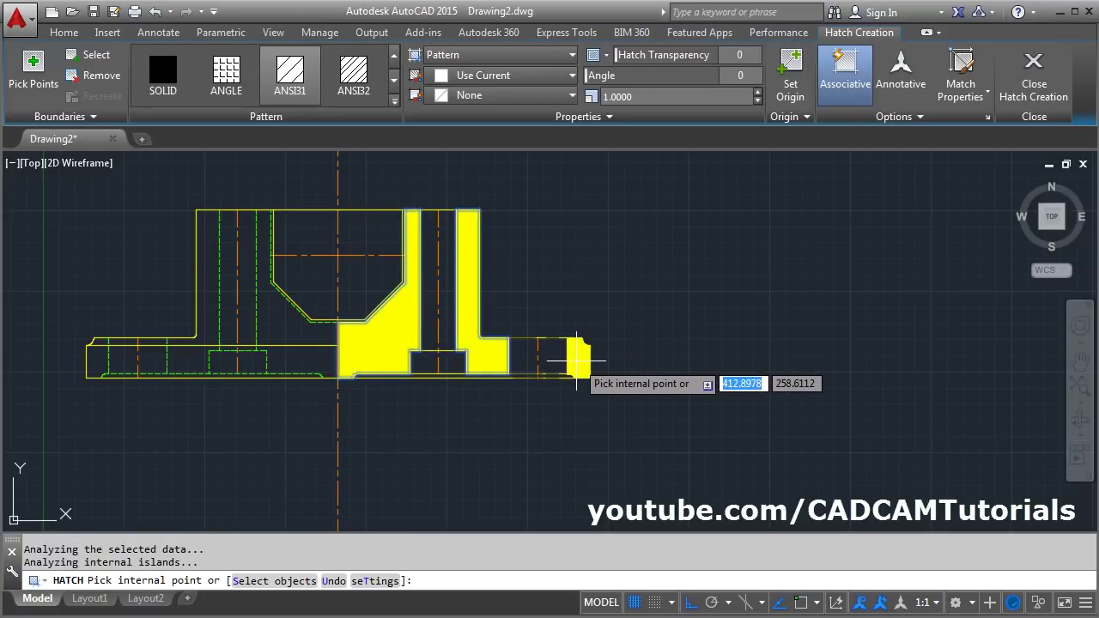
left_click(576, 360)
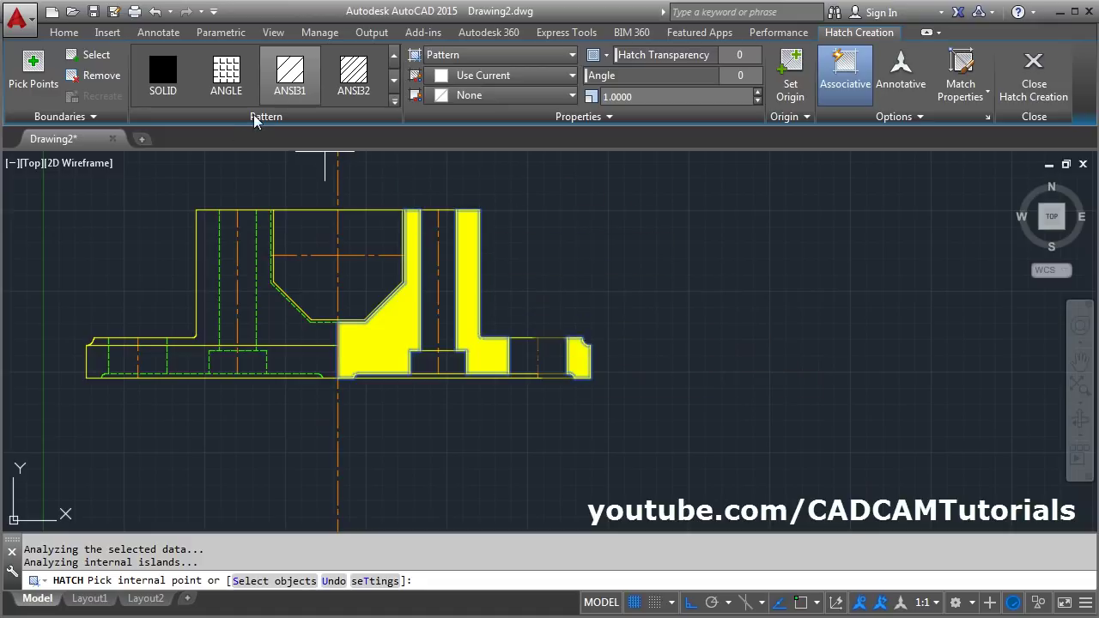
Step: Compare the hatch with the reference image and set its pattern scale to 30
key("alt+Tab")
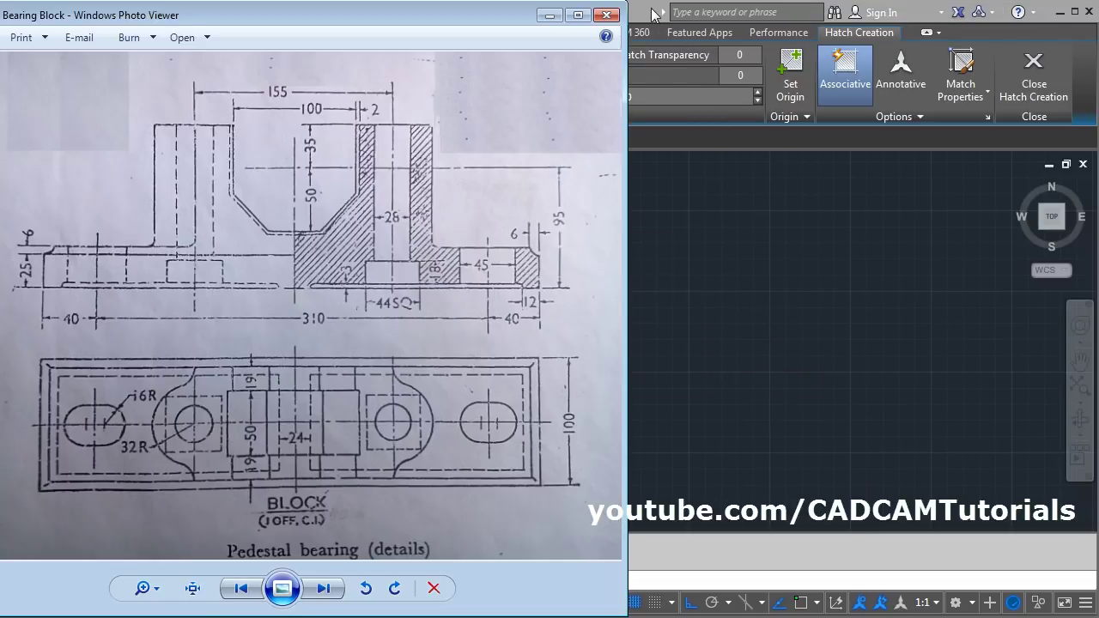
key("alt+Tab")
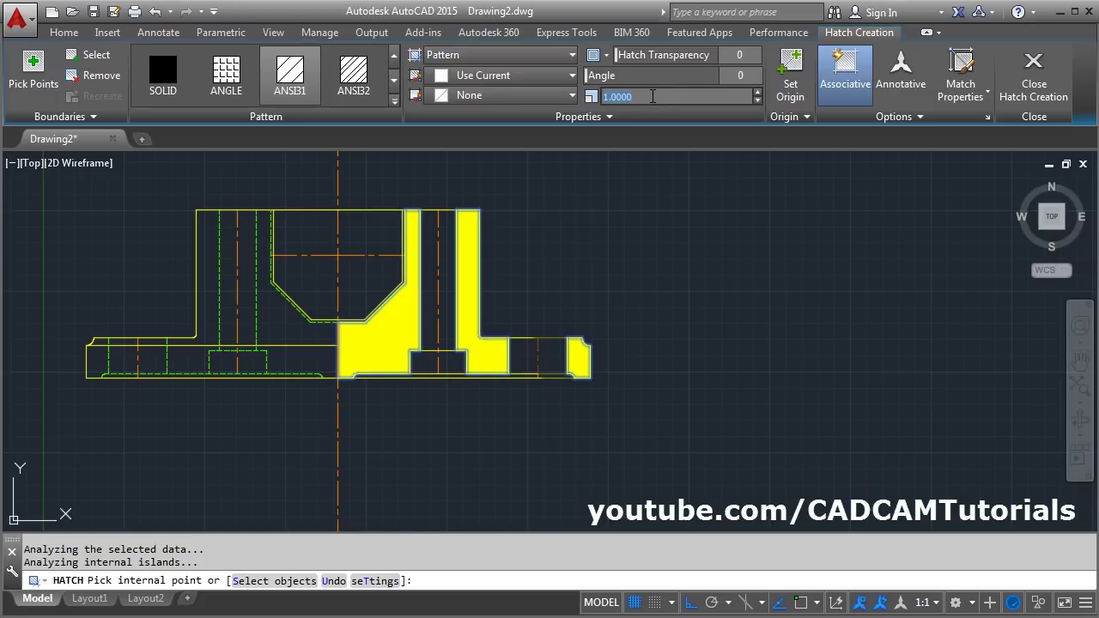
key("Return")
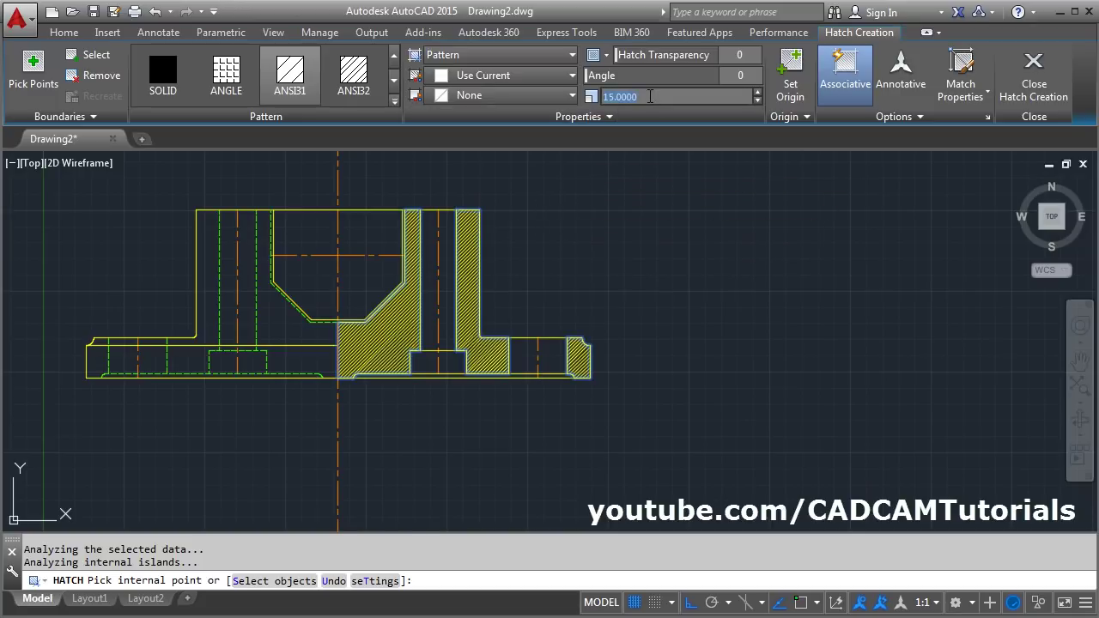
key("Return")
scroll(601, 331, "up", 3)
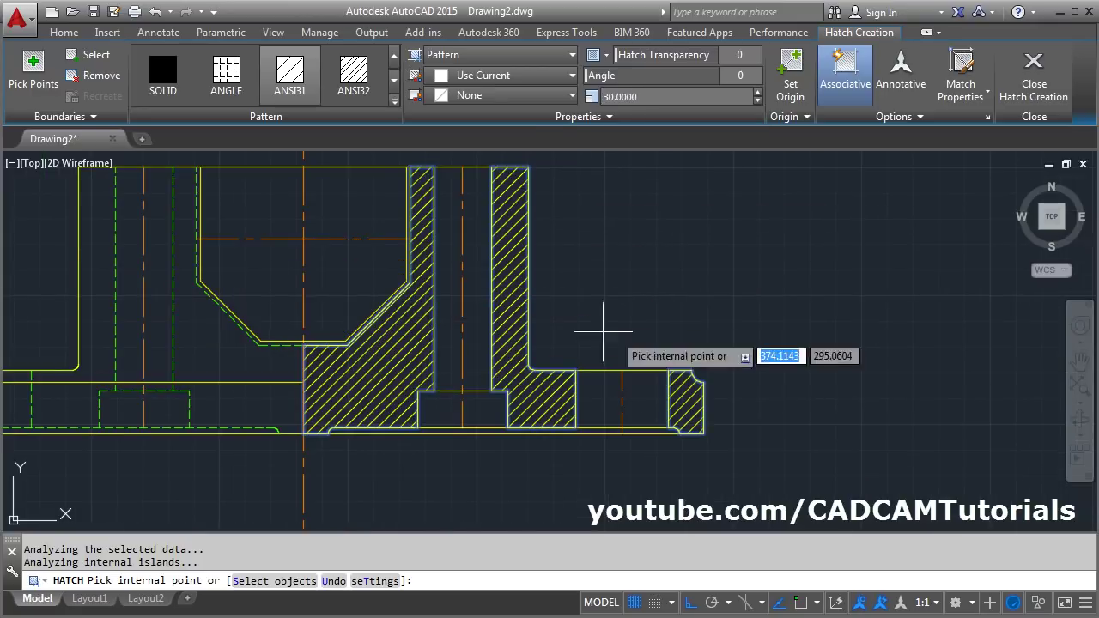
middle_click_drag(601, 331, 678, 340)
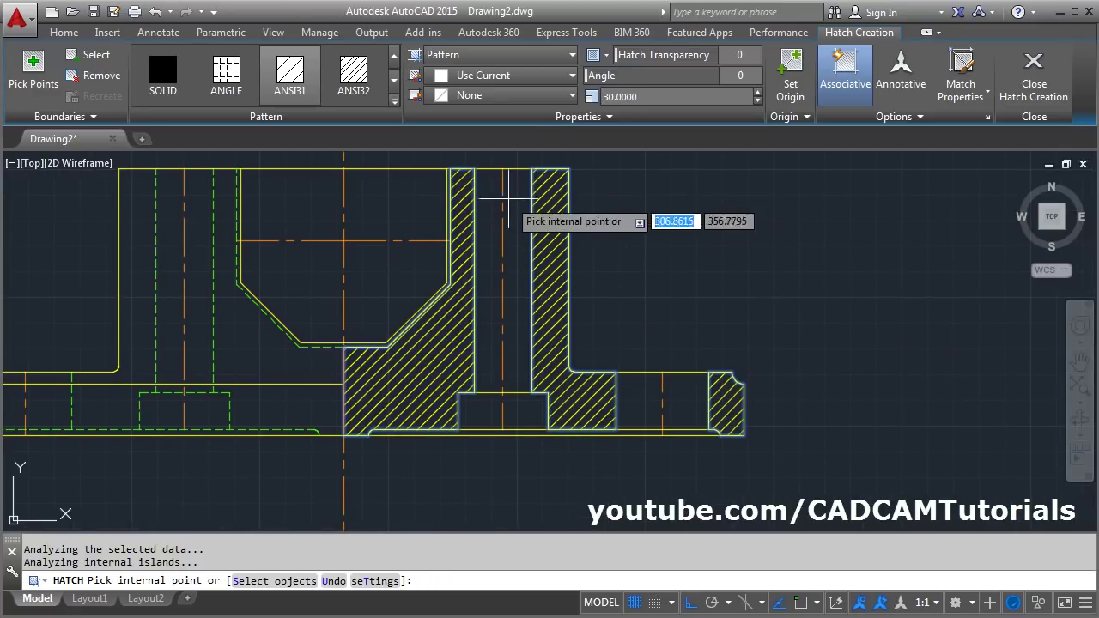
Step: Assign the new section hatch to the hatch layer and finish the hatch
left_click(592, 117)
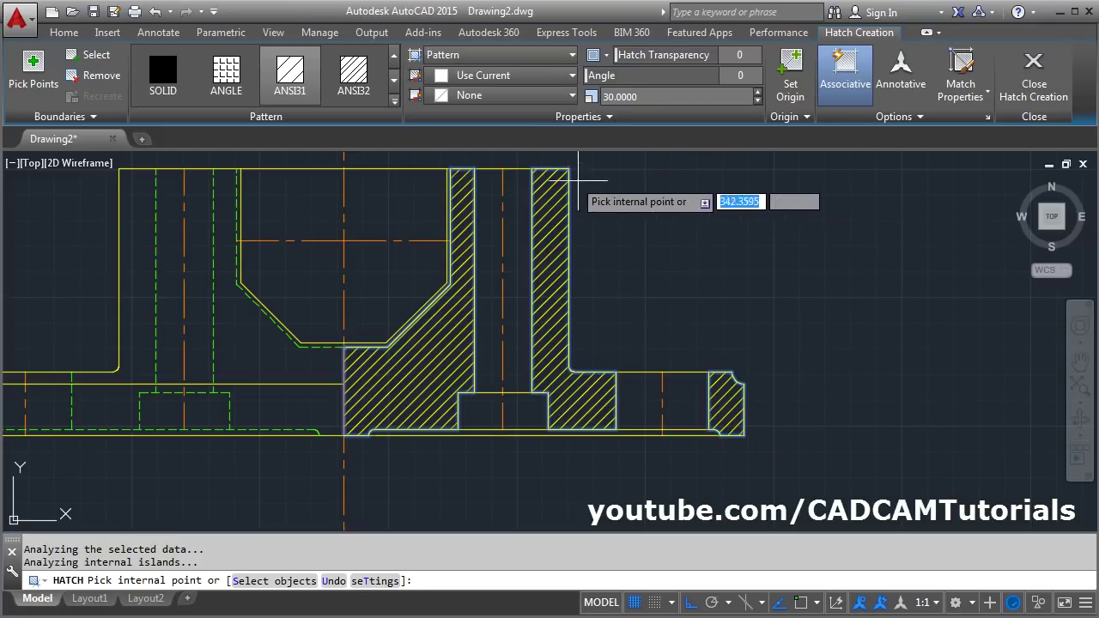
left_click(609, 120)
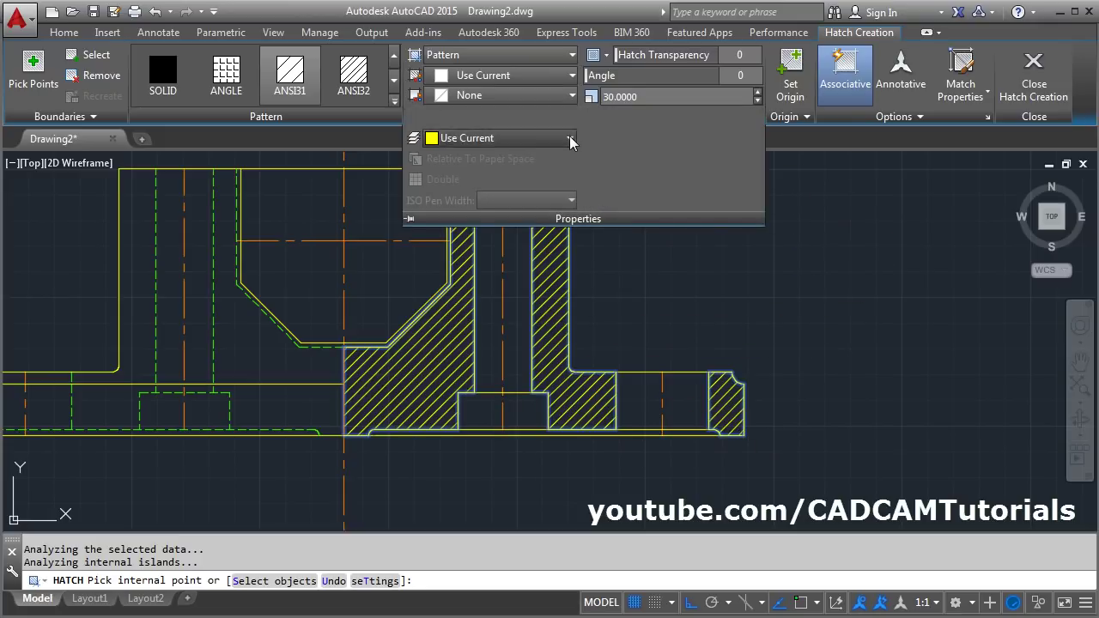
left_click(571, 139)
left_click(472, 224)
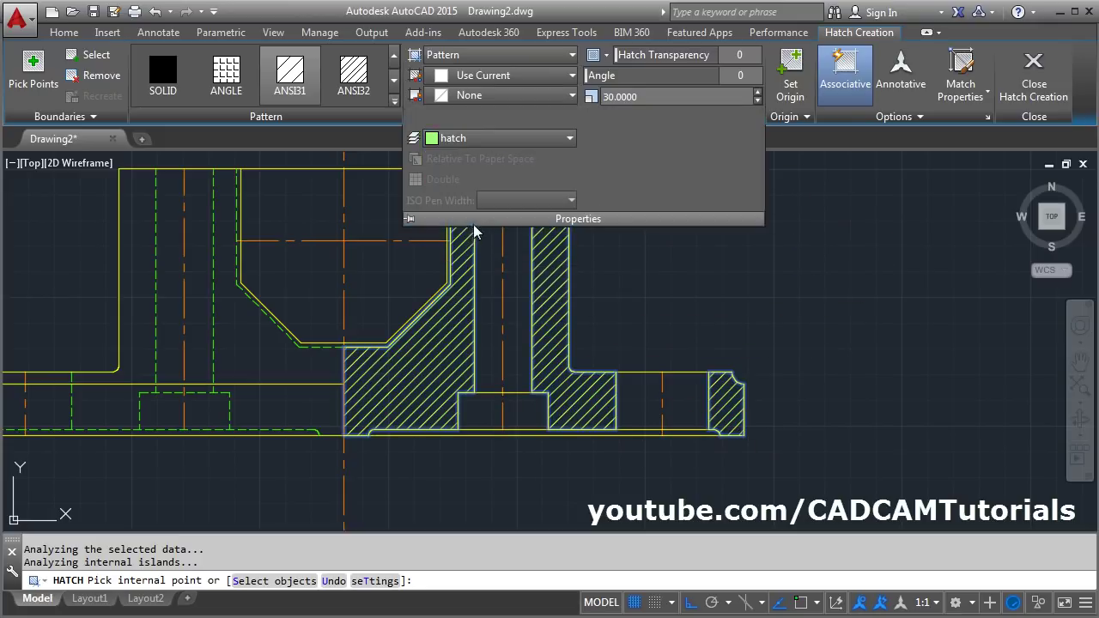
left_click(1031, 97)
Step: Stretch both ends of the right slot's centre line slightly beyond the base's upper and lower edges
scroll(704, 478, "up", 3)
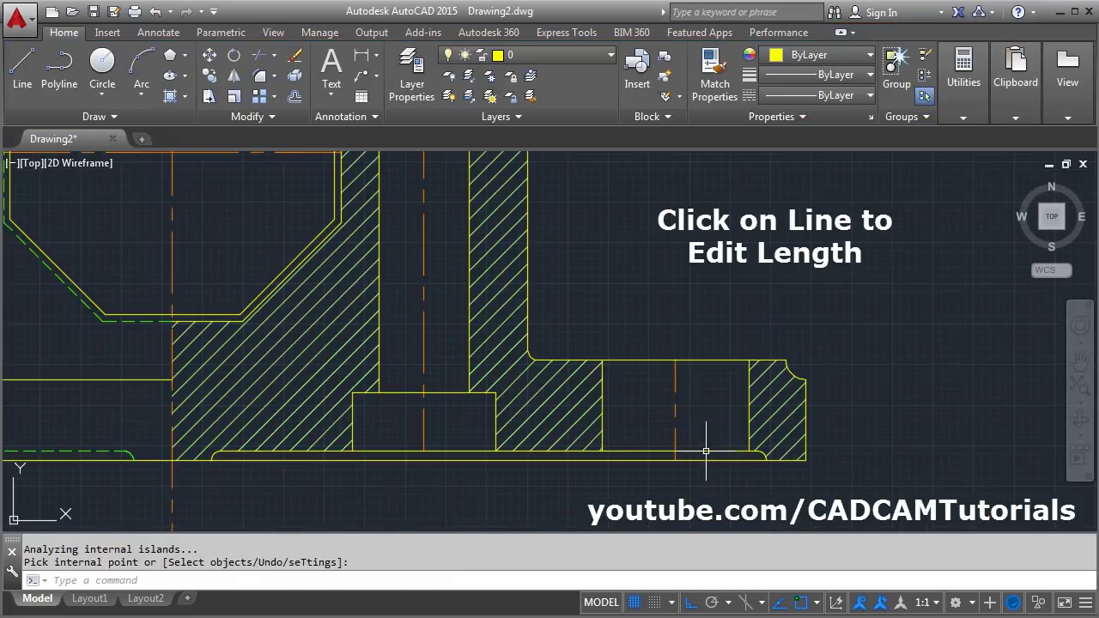
left_click(675, 378)
scroll(696, 373, "up", 2)
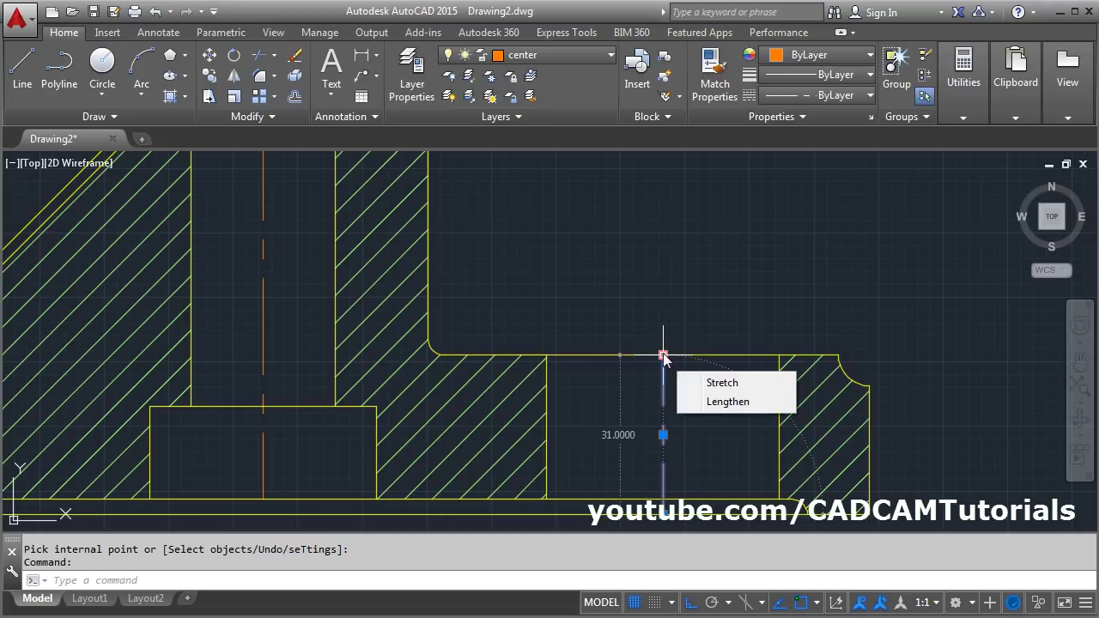
left_click(662, 355)
middle_click_drag(698, 425, 700, 329)
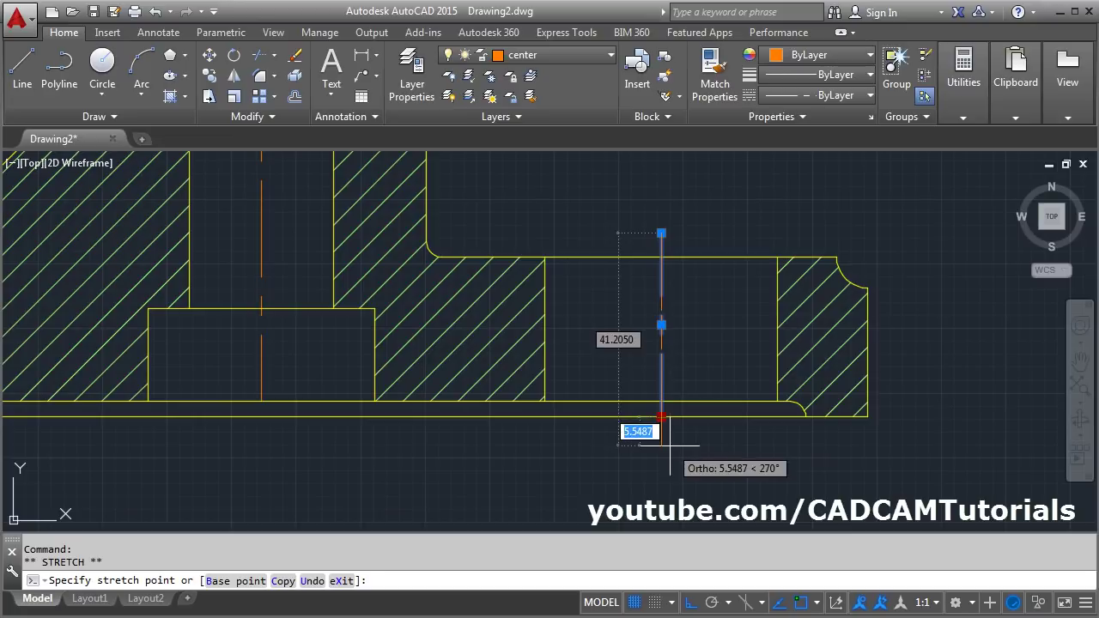
left_click(669, 444)
scroll(699, 405, "down", 2)
middle_click_drag(698, 404, 699, 424)
scroll(583, 400, "down", 1)
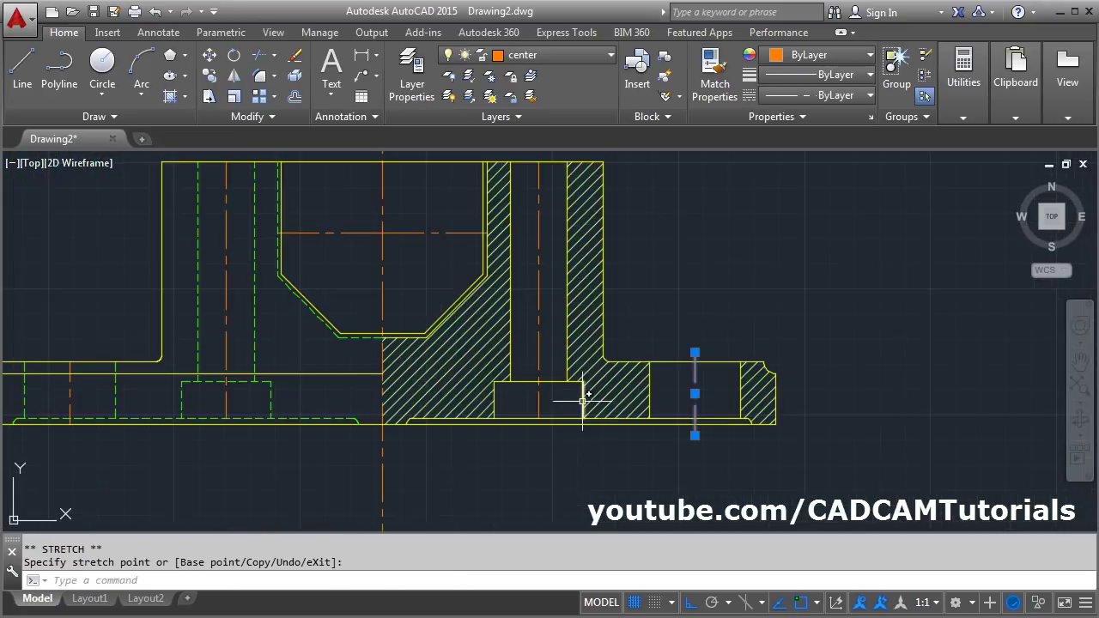
Step: Stretch both ends of the right bolt hole's centre line slightly beyond the block's upper and lower edges
mouse_move(576, 340)
middle_mouse_down()
mouse_move(618, 404)
mouse_move(613, 277)
middle_mouse_up()
left_click(579, 248)
left_click(580, 221)
left_click(581, 212)
left_click(592, 391)
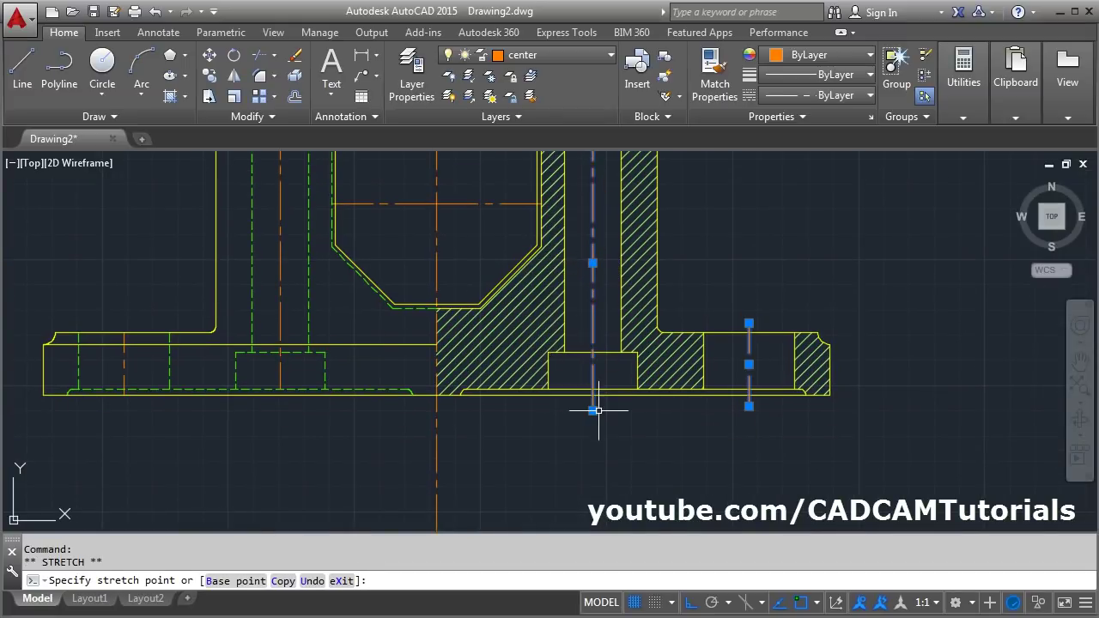
left_click(593, 410)
Step: Stretch the bearing seat's horizontal centre line slightly past both sides of the seat and clear the selection
scroll(594, 409, "up", 3)
left_click(421, 311)
left_click(378, 312)
left_click(360, 312)
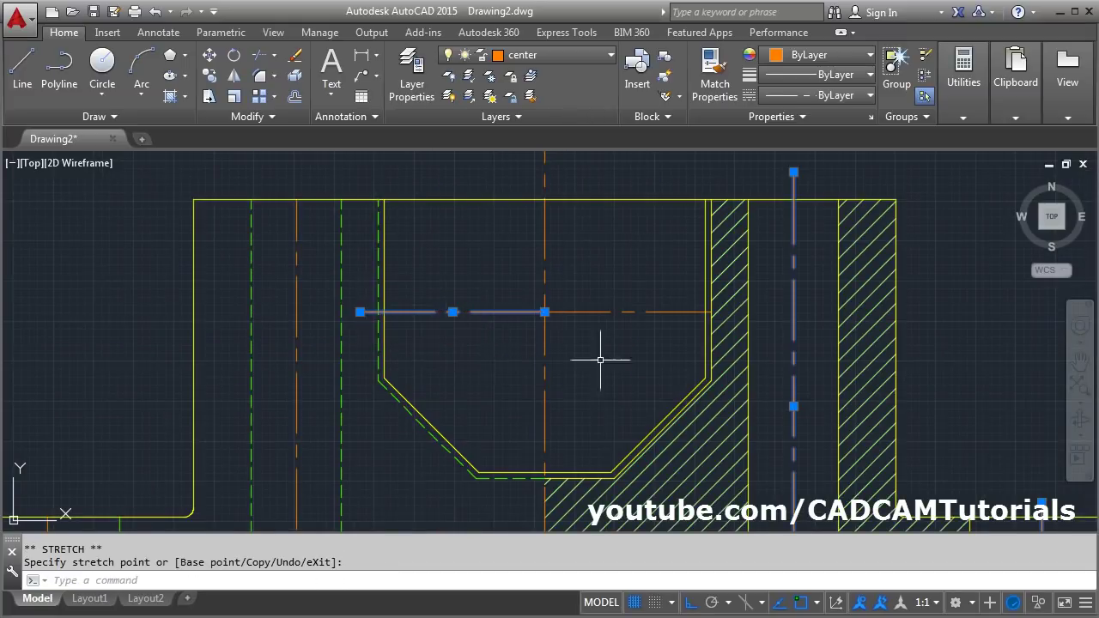
left_click(726, 290)
scroll(655, 368, "down", 2)
key("Escape")
scroll(632, 312, "up", 3)
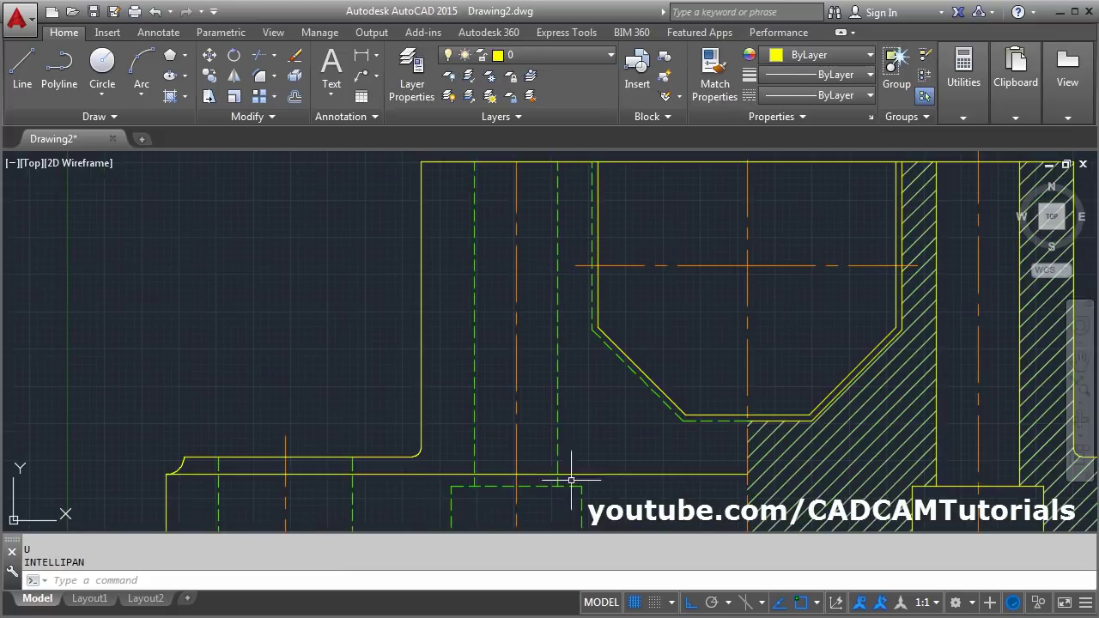
Step: Check the reference image, then extend the left flange's top edge to the left bolt hole's centre line
left_click(12, 367)
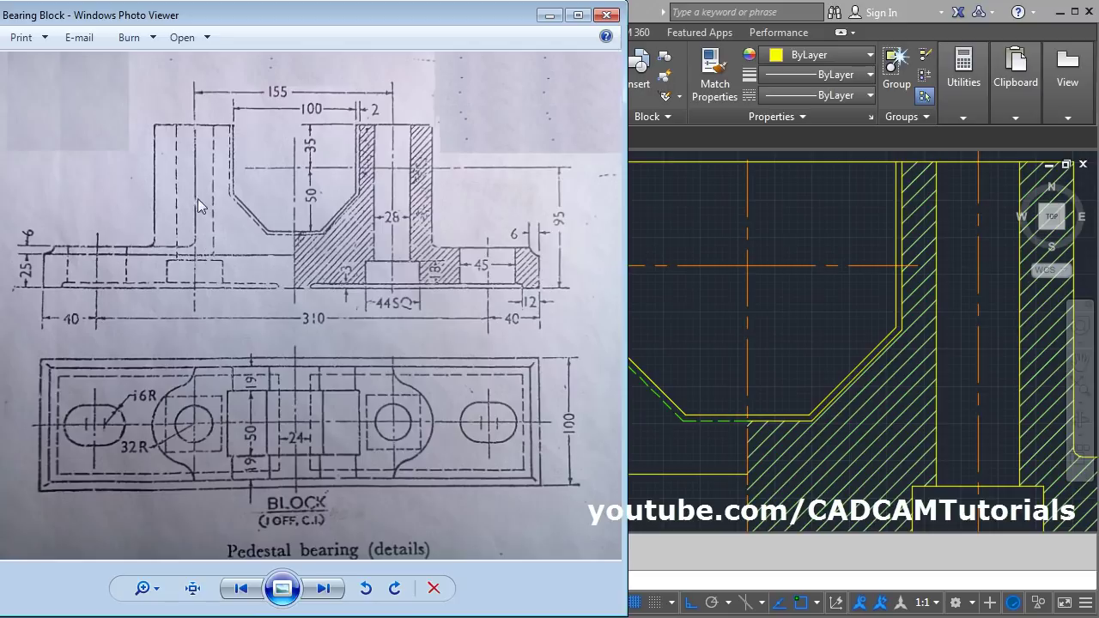
key("alt+Tab")
left_click(273, 55)
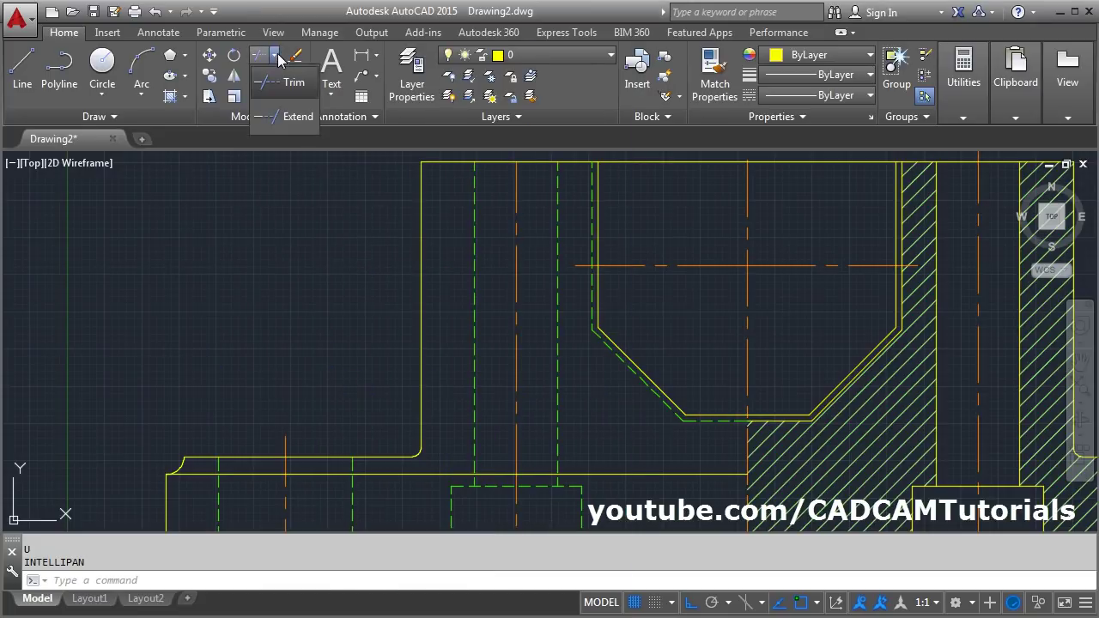
left_click(285, 118)
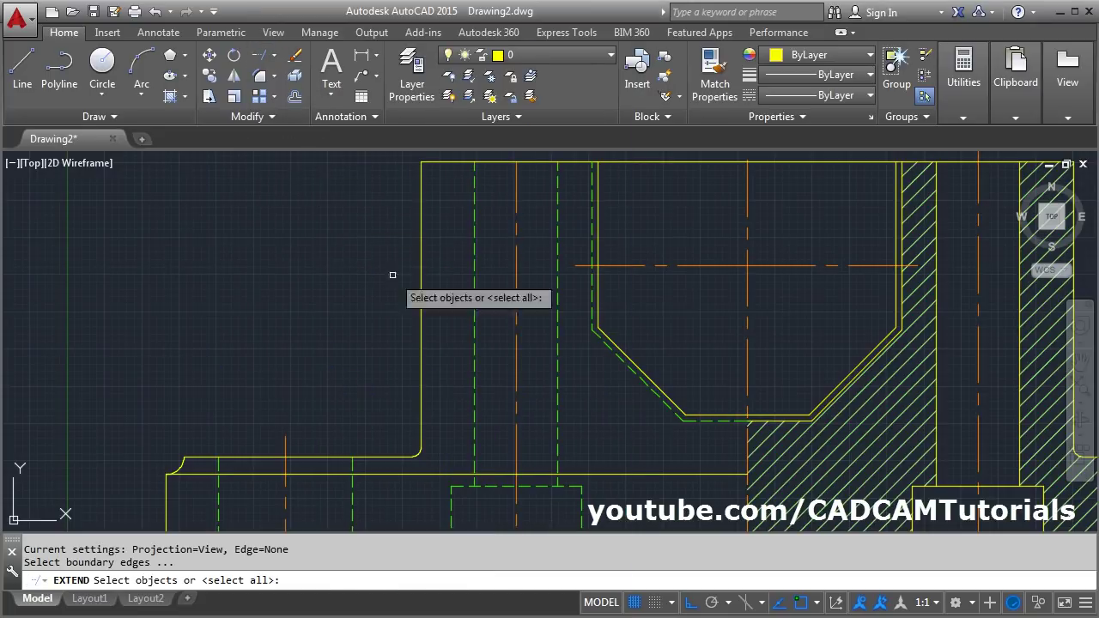
left_click(515, 442)
key("Return")
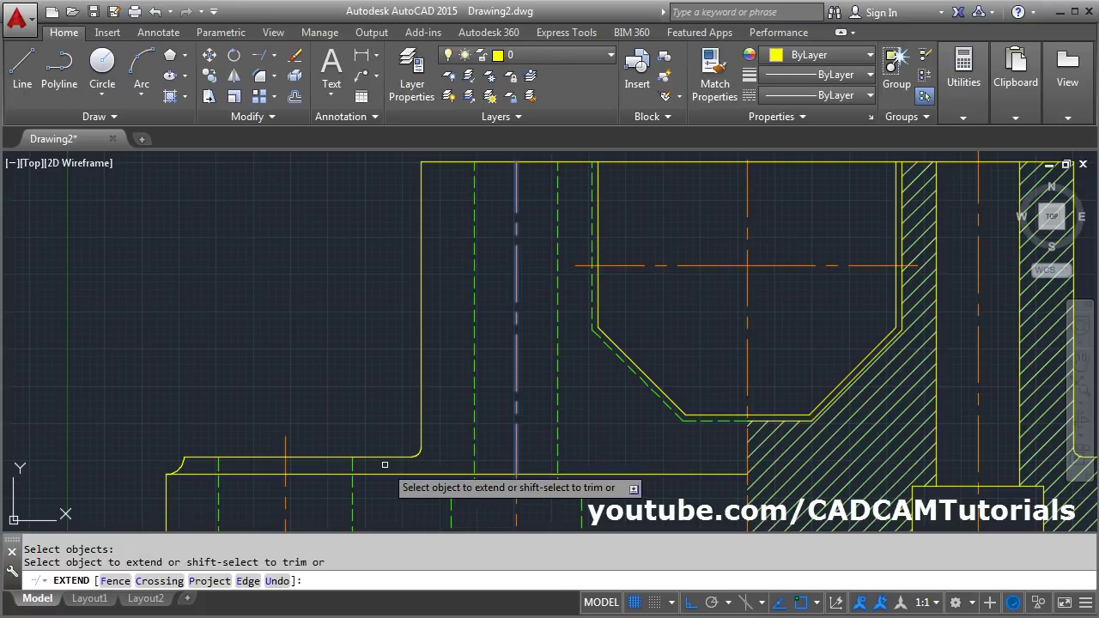
left_click(391, 457)
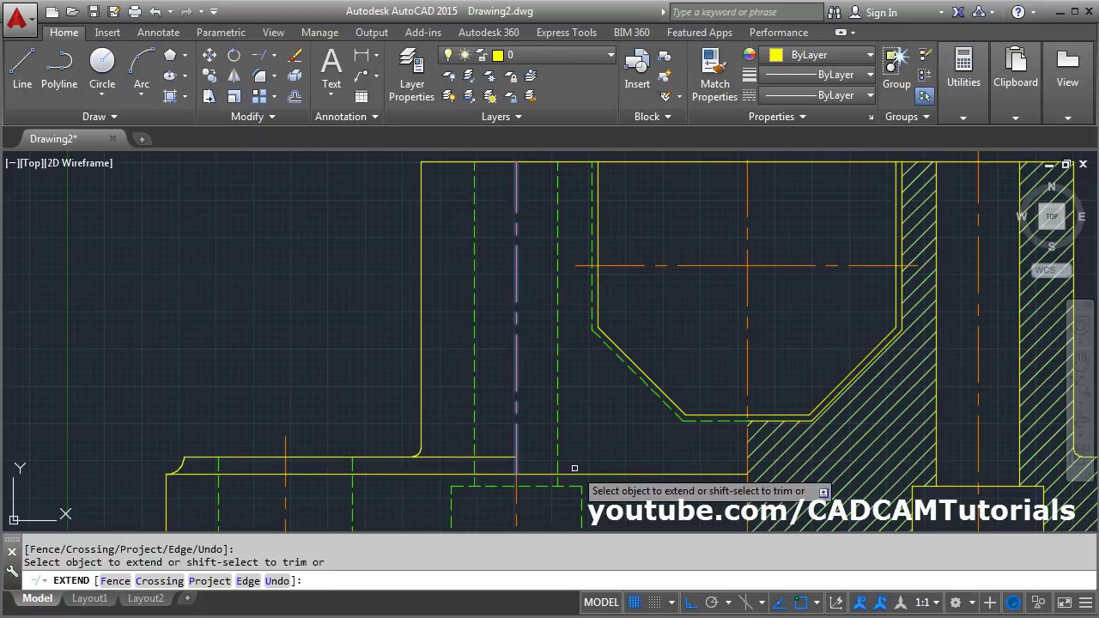
key("Return")
Step: Break the left bolt hole's centre line at the point where the extended flange edge meets it
middle_click_drag(628, 466, 580, 491)
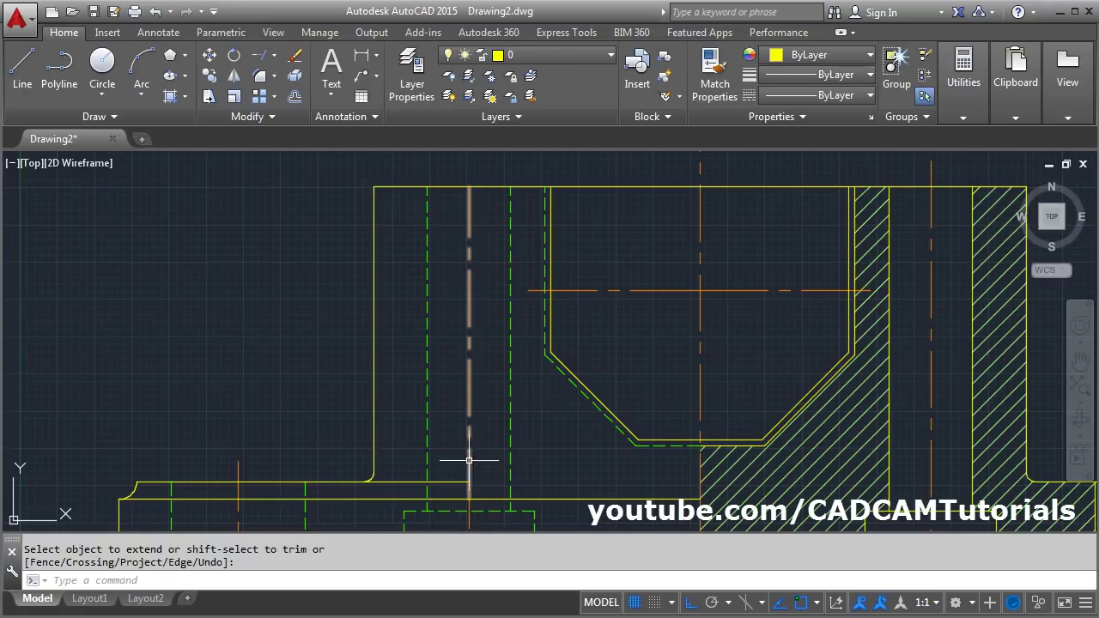
middle_click_drag(437, 422, 404, 389)
left_click(251, 117)
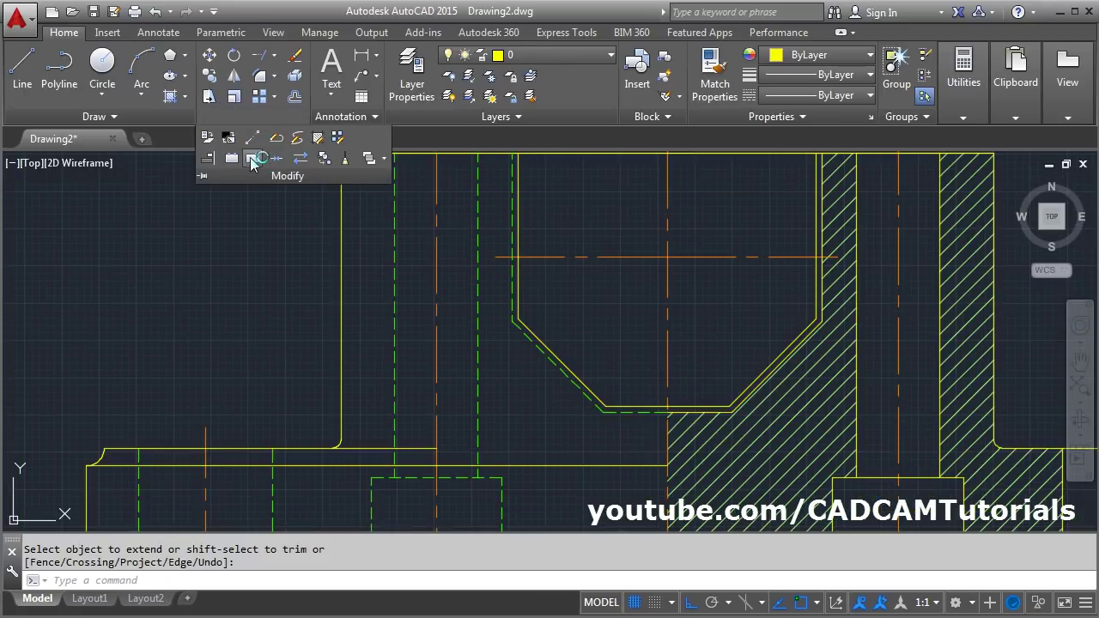
left_click(252, 158)
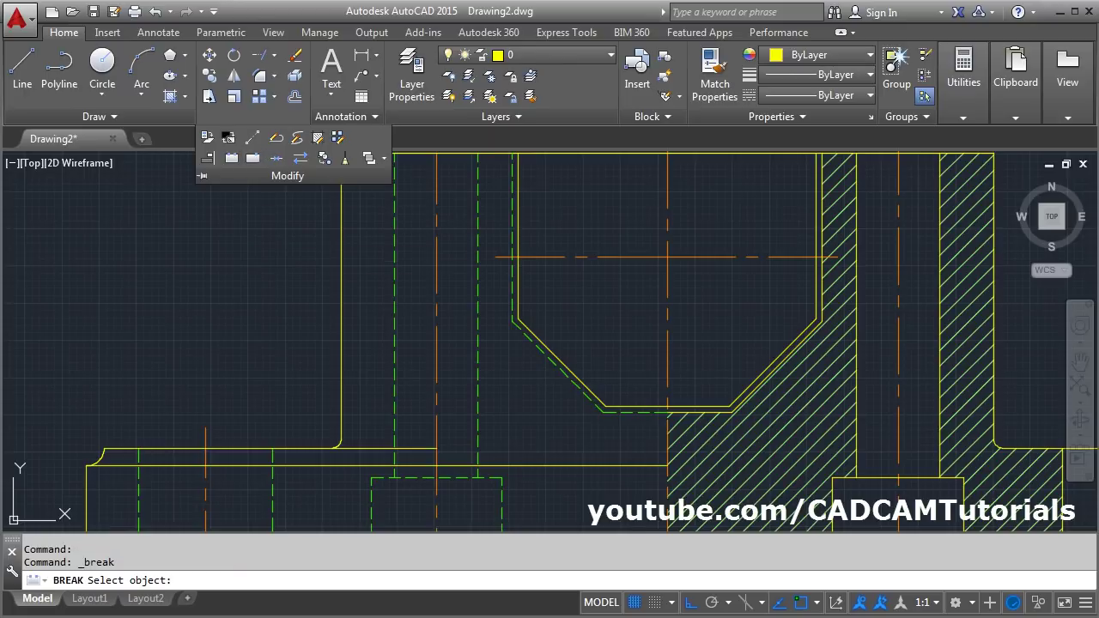
left_click(436, 424)
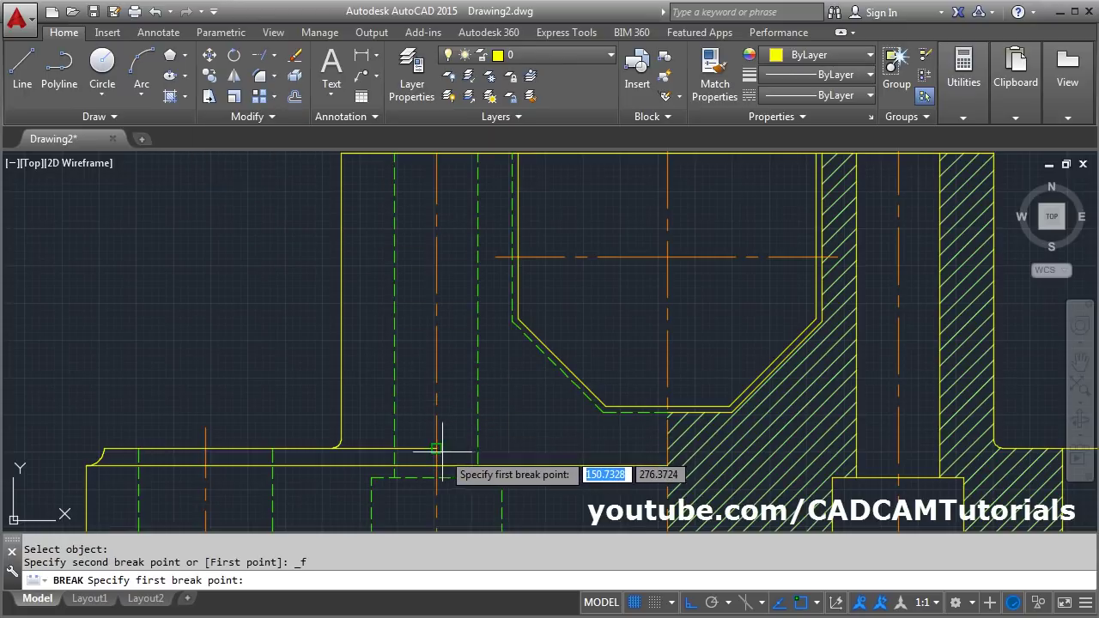
left_click(436, 448)
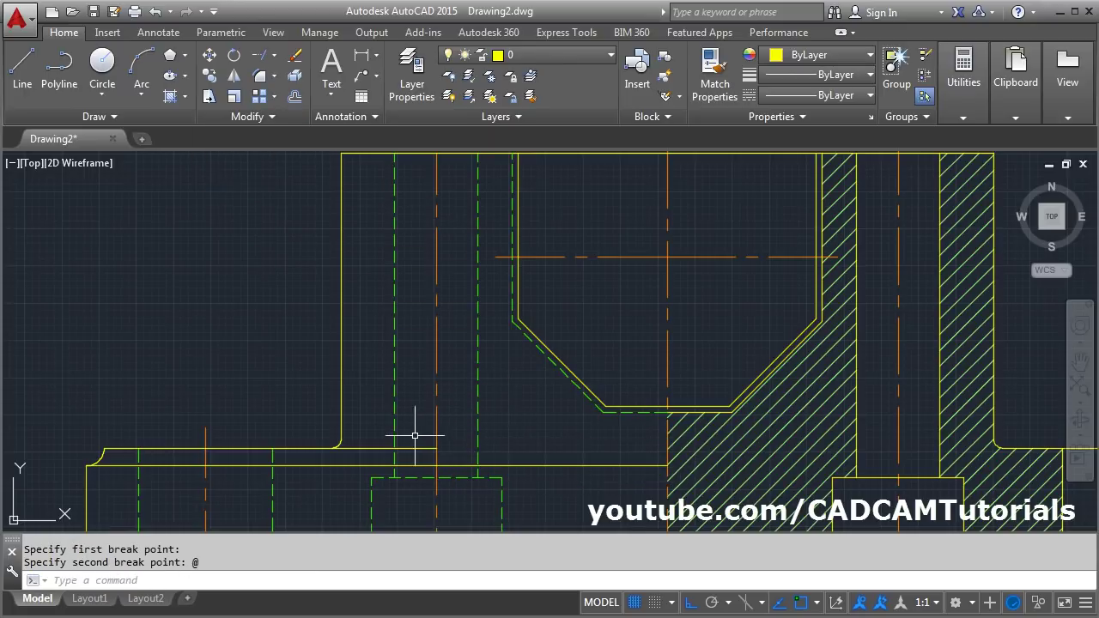
scroll(419, 434, "up", 2)
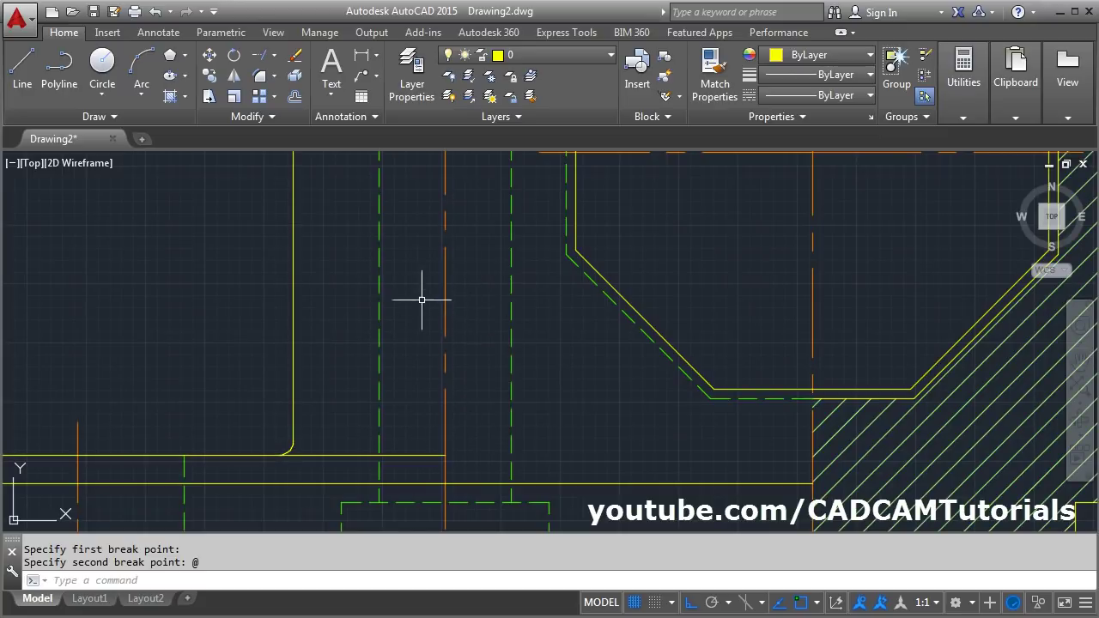
scroll(515, 412, "down", 2)
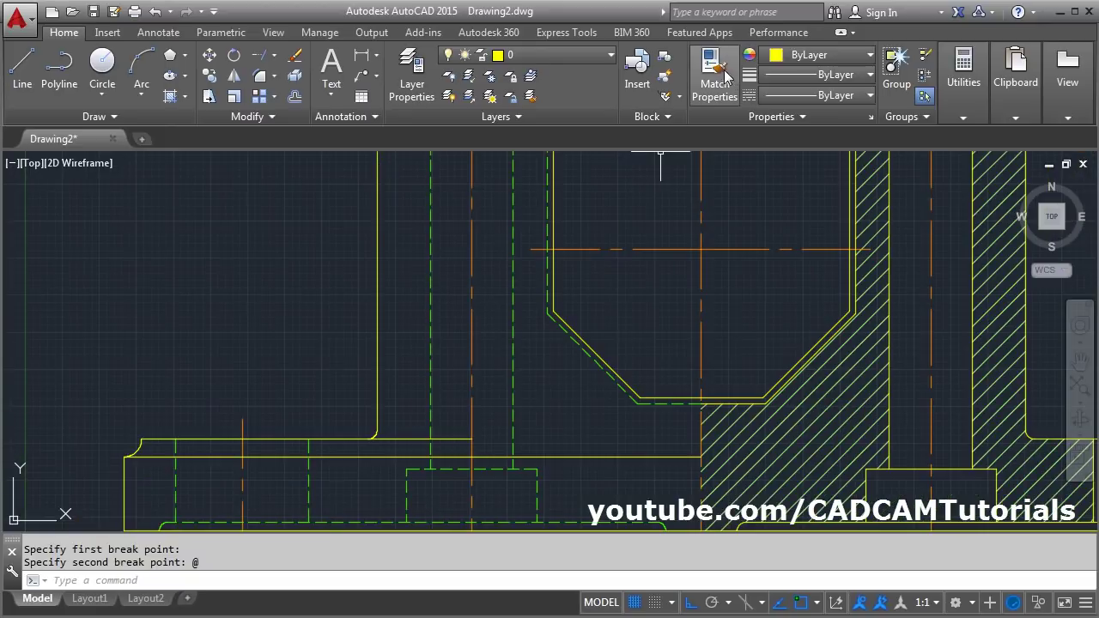
Step: Match the properties of the flange's top edge onto the upper part of the broken centre line
left_click(720, 79)
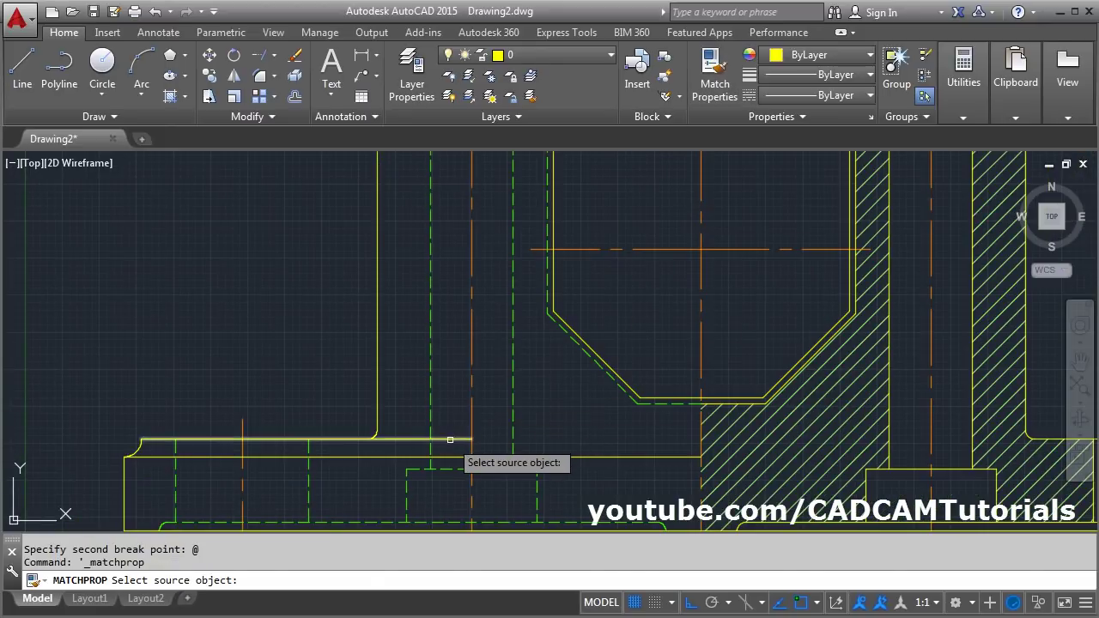
left_click(455, 440)
left_click(472, 402)
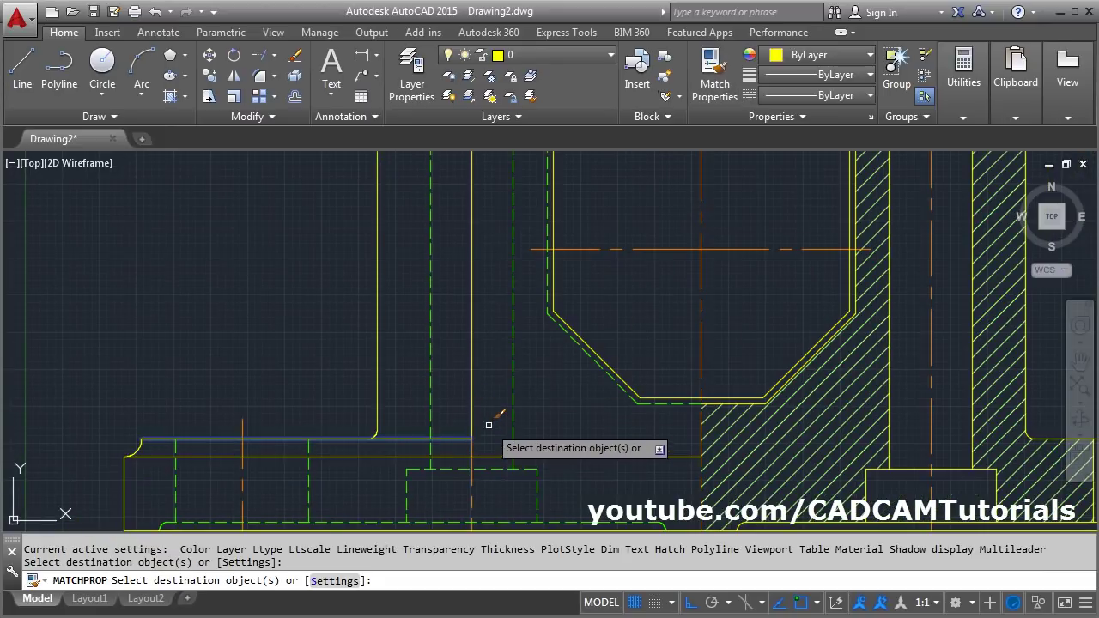
key("Return")
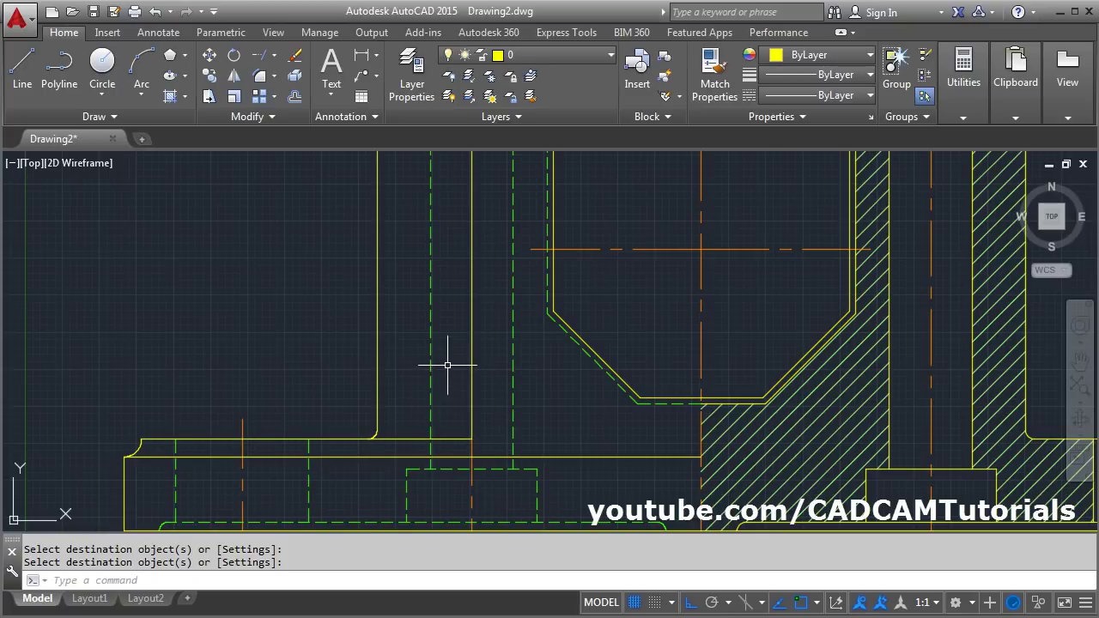
Step: Fillet the corner between the flange's top edge and the new vertical edge at radius 3, and compare the front view with the reference image
type("f")
key("Return")
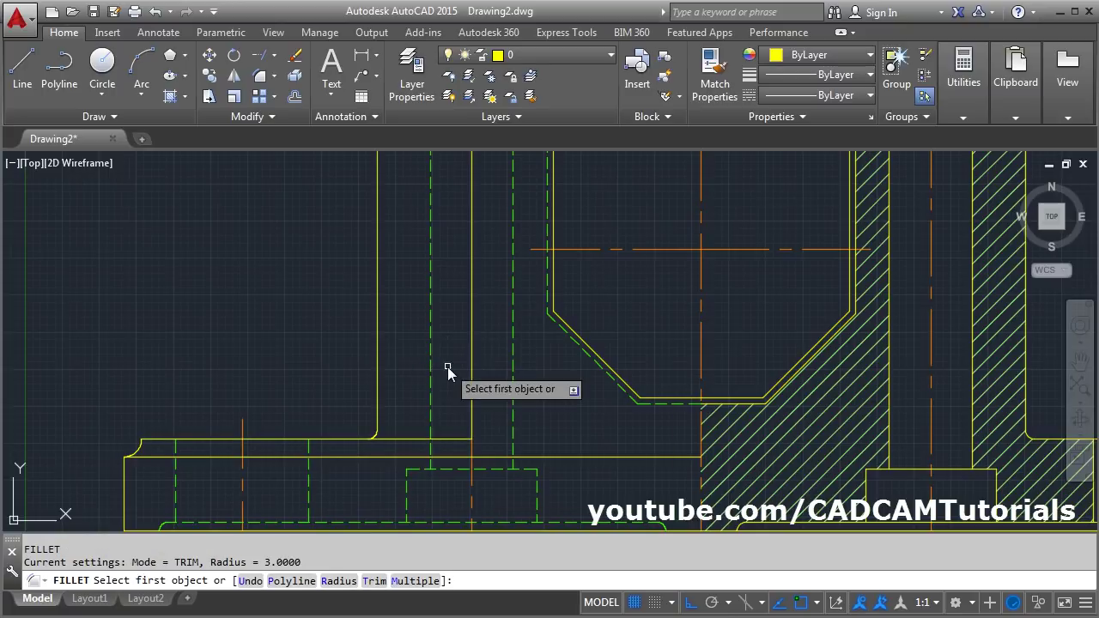
left_click(455, 439)
left_click(469, 415)
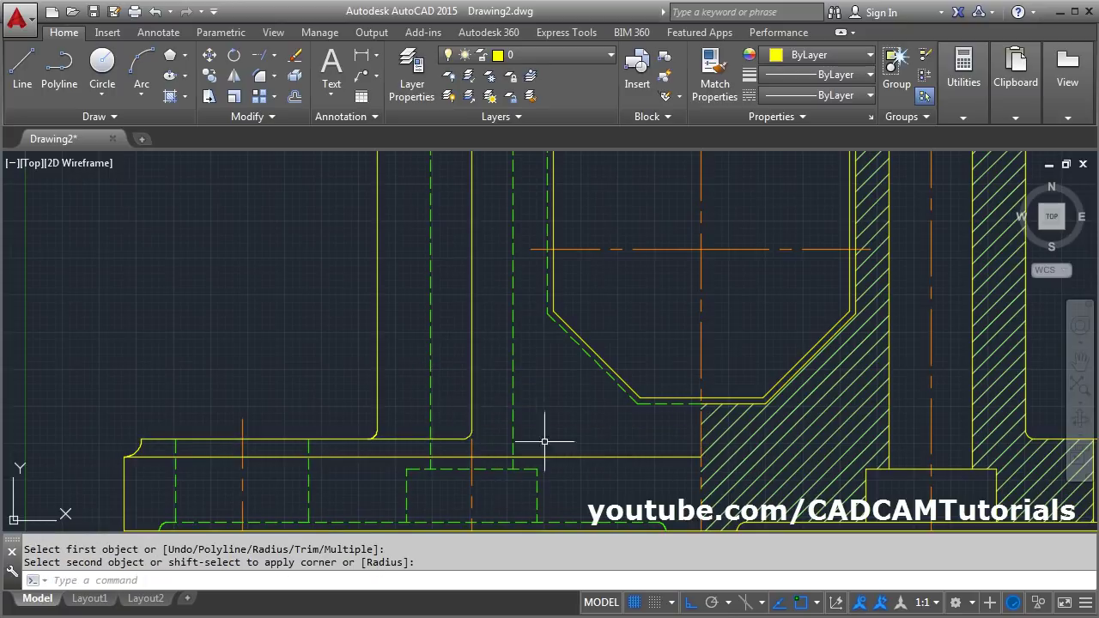
middle_click(546, 442)
middle_click(546, 442)
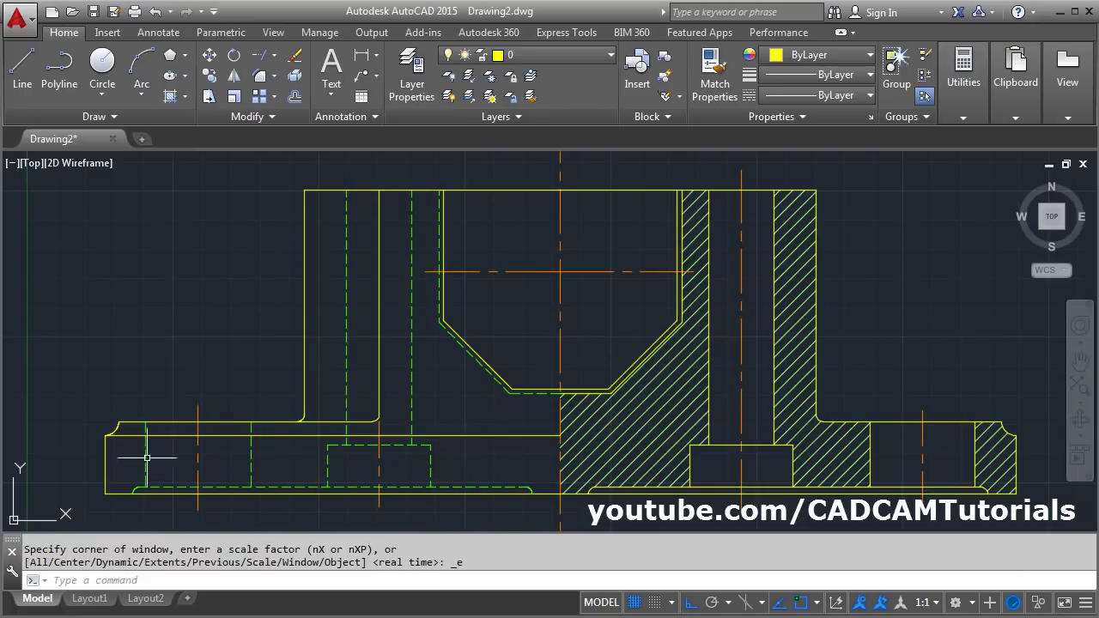
key("alt+Tab")
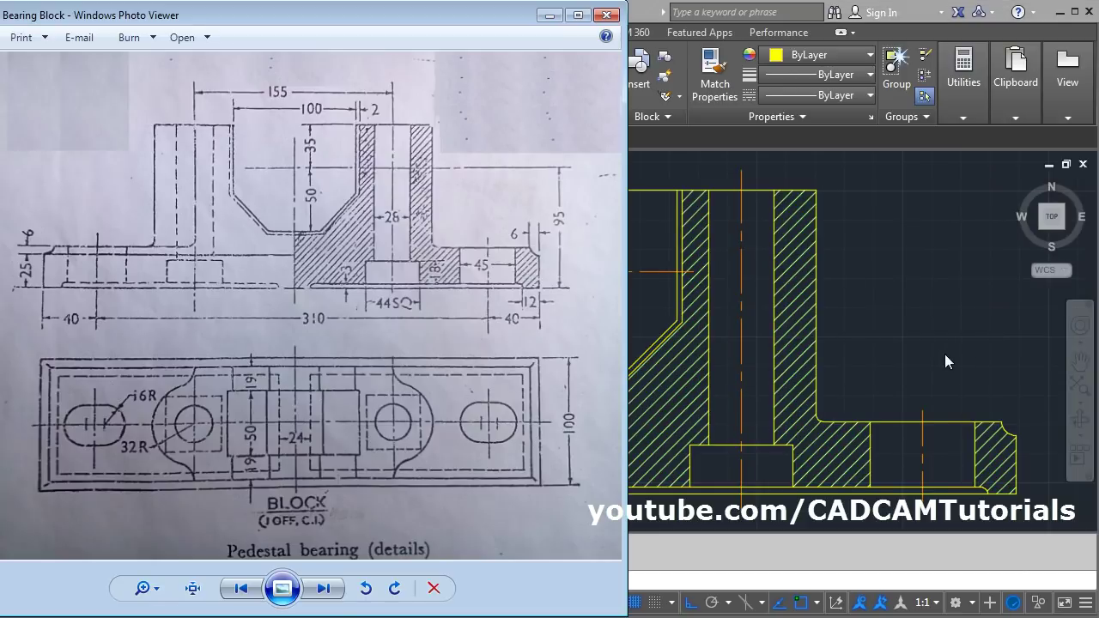